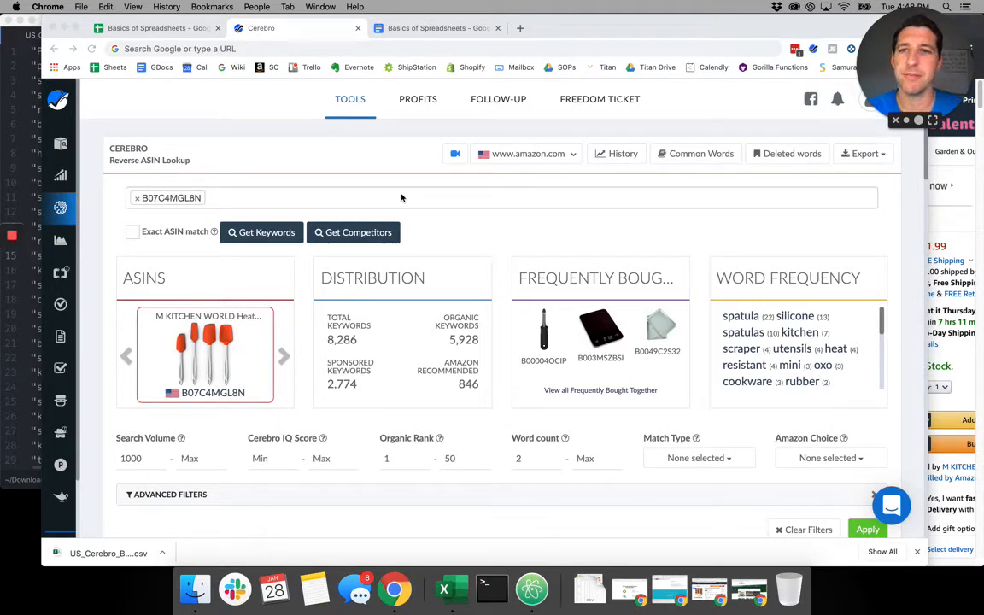
- Check the Amazon spatula listing, then get the keywords for ASIN B07C4MGL8N in Cerebro, loading the earlier search from history
click(956, 222)
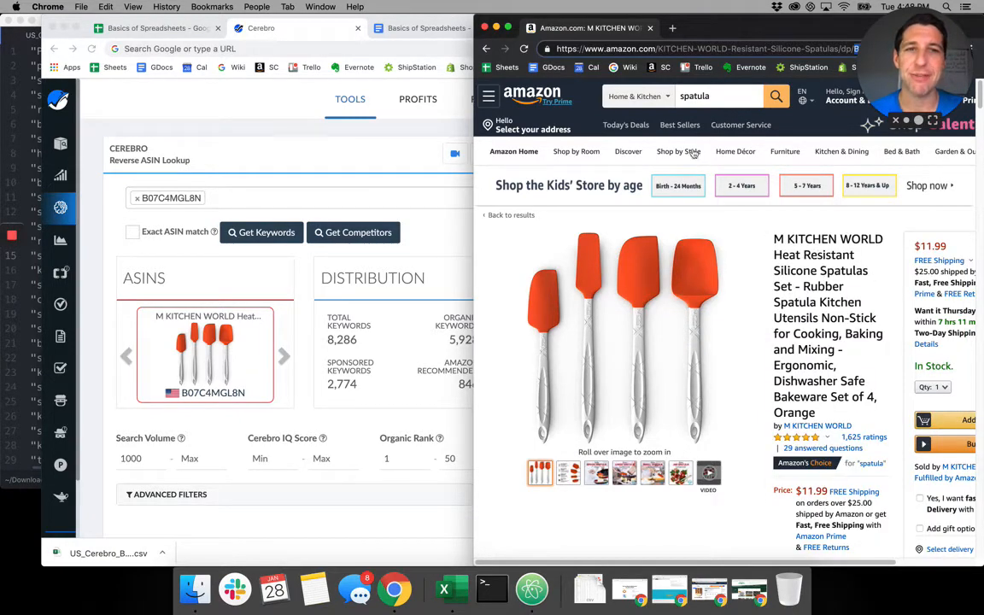
click(222, 173)
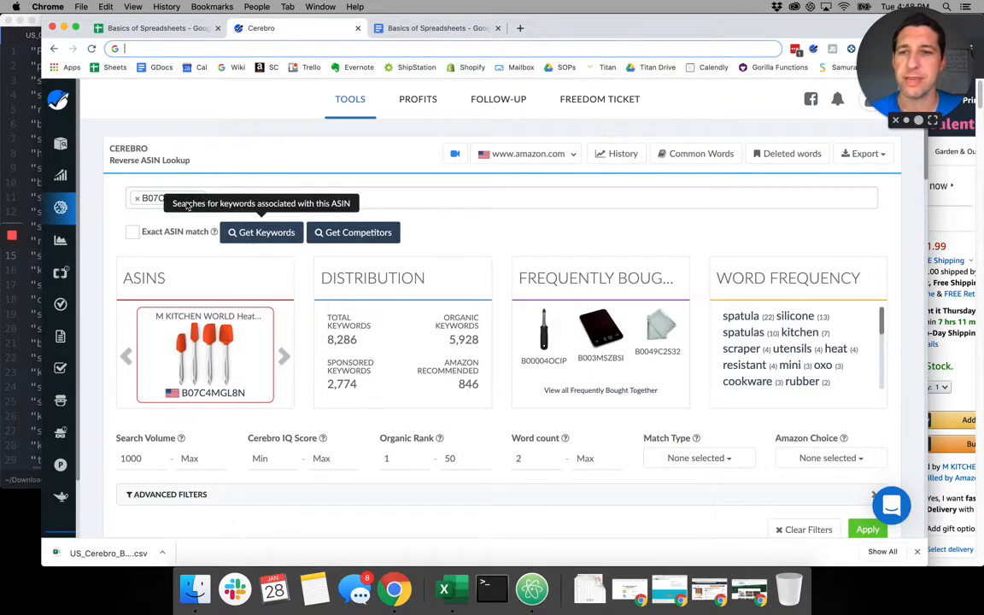
mouse_move(63, 208)
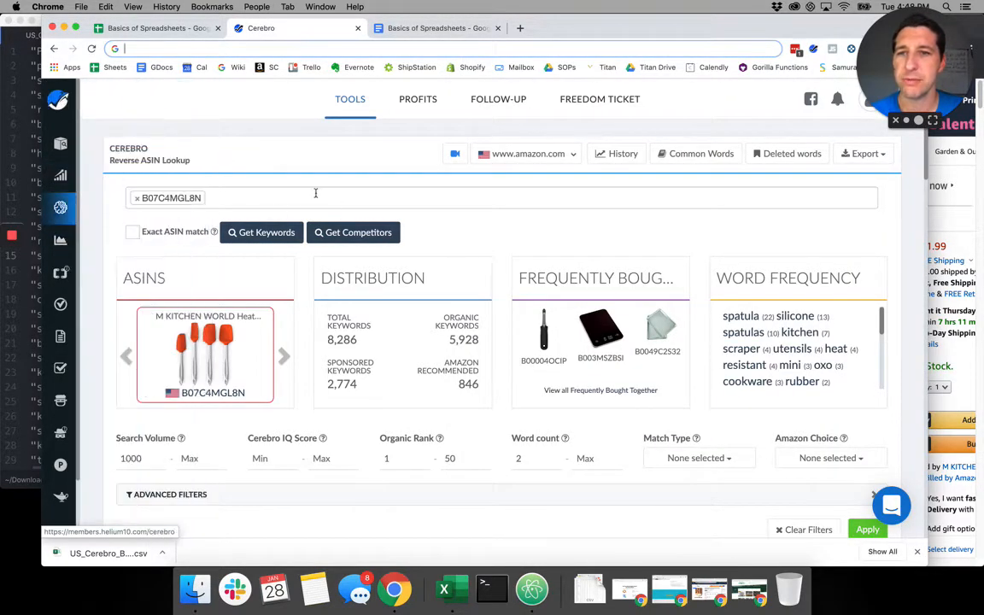
click(262, 196)
click(261, 231)
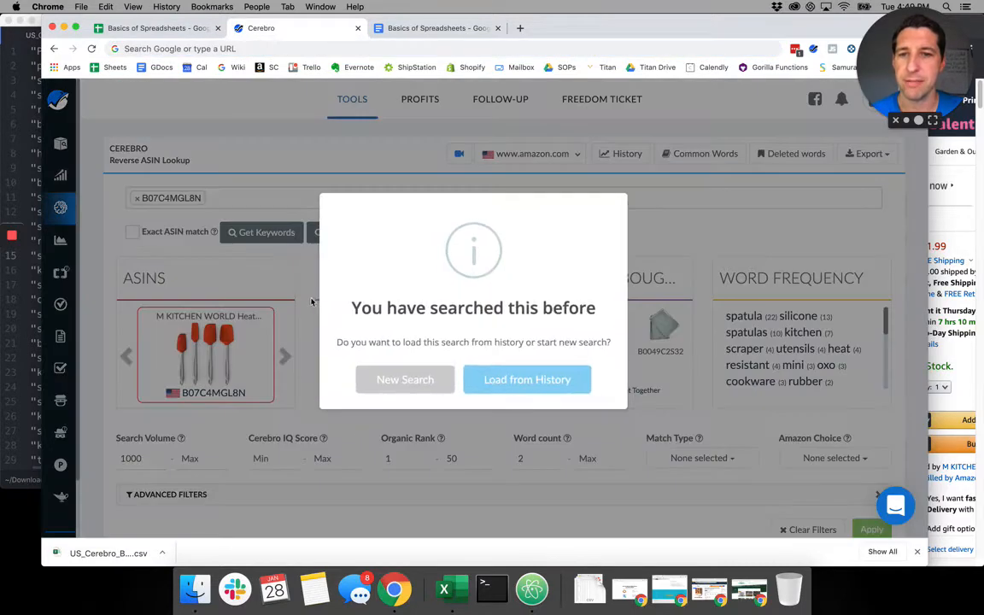
click(504, 380)
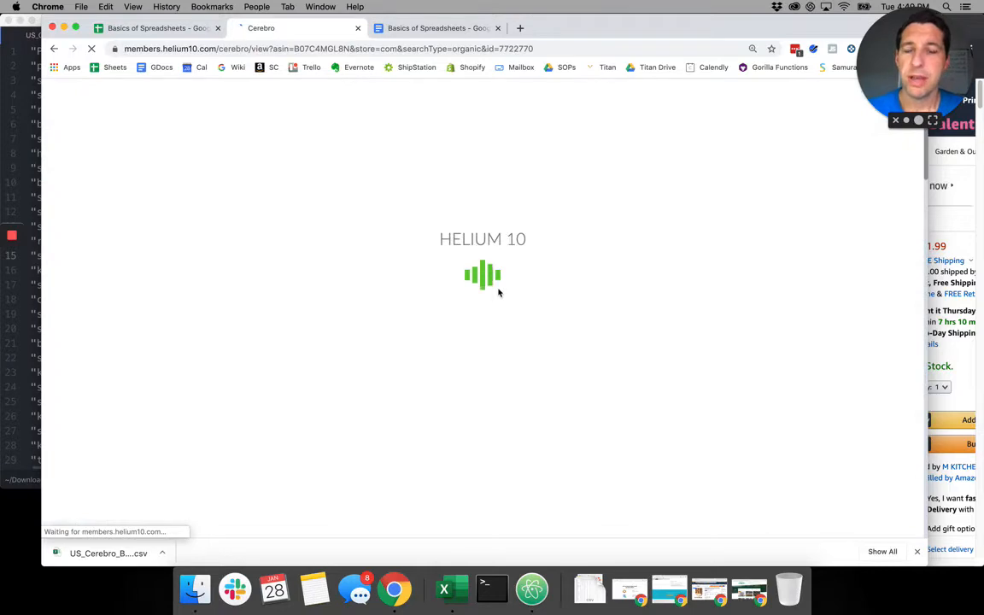
- Review the search volume and organic rank filters and the filtered keyword count above the results
scroll(499, 293, down, 5)
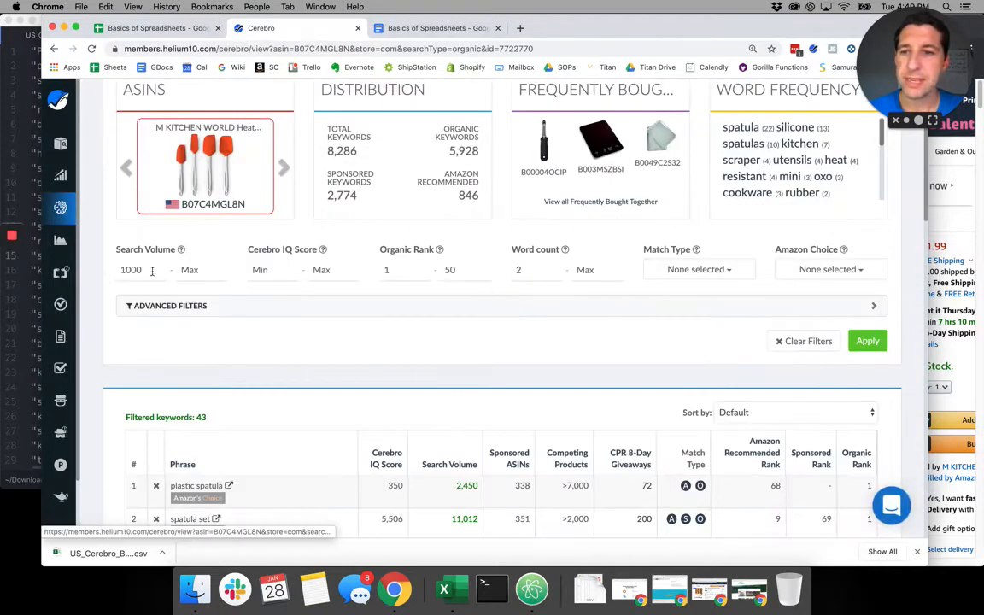
click(146, 270)
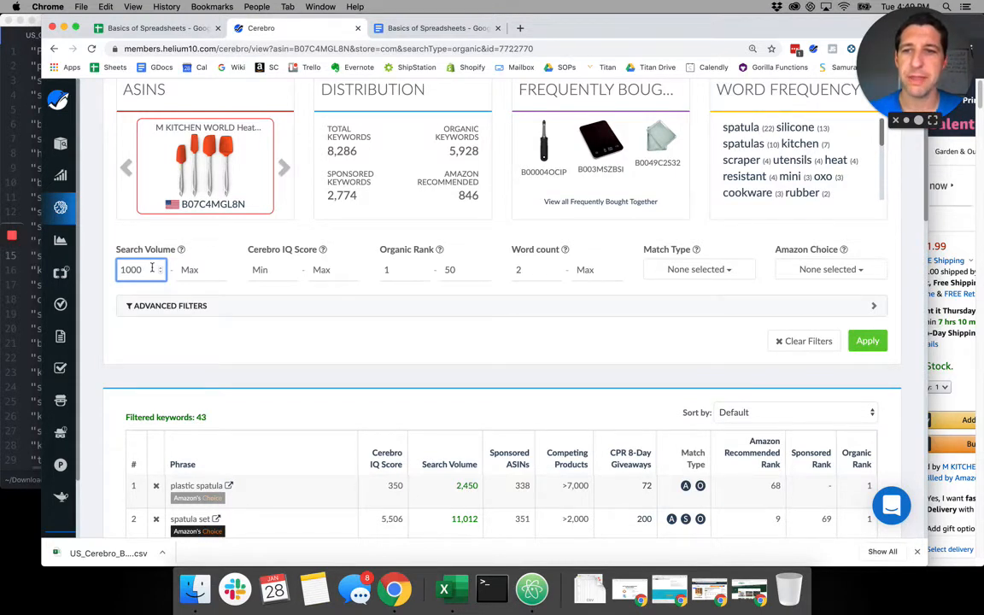
click(408, 270)
click(466, 270)
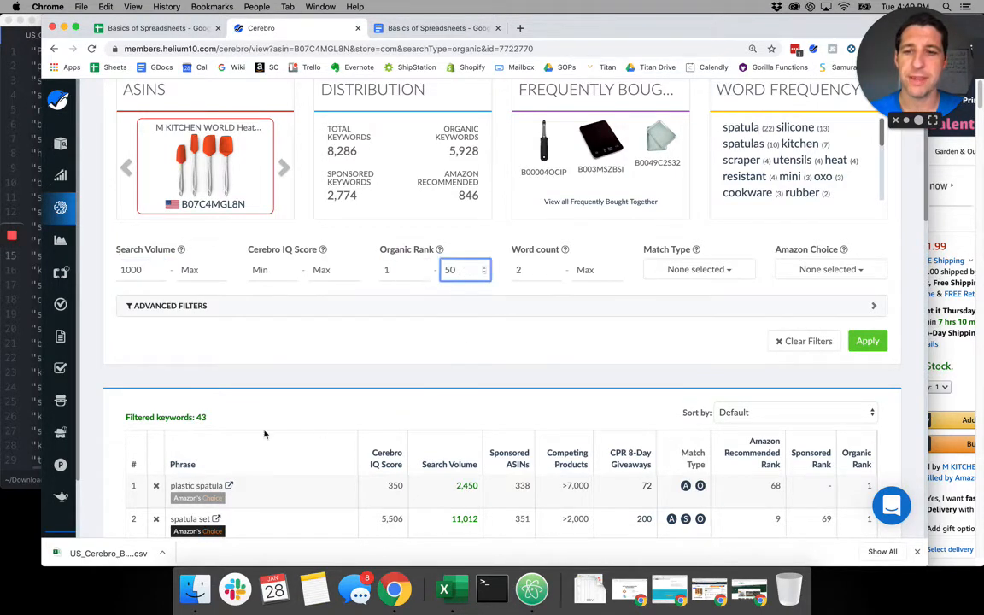
drag(206, 417, 127, 417)
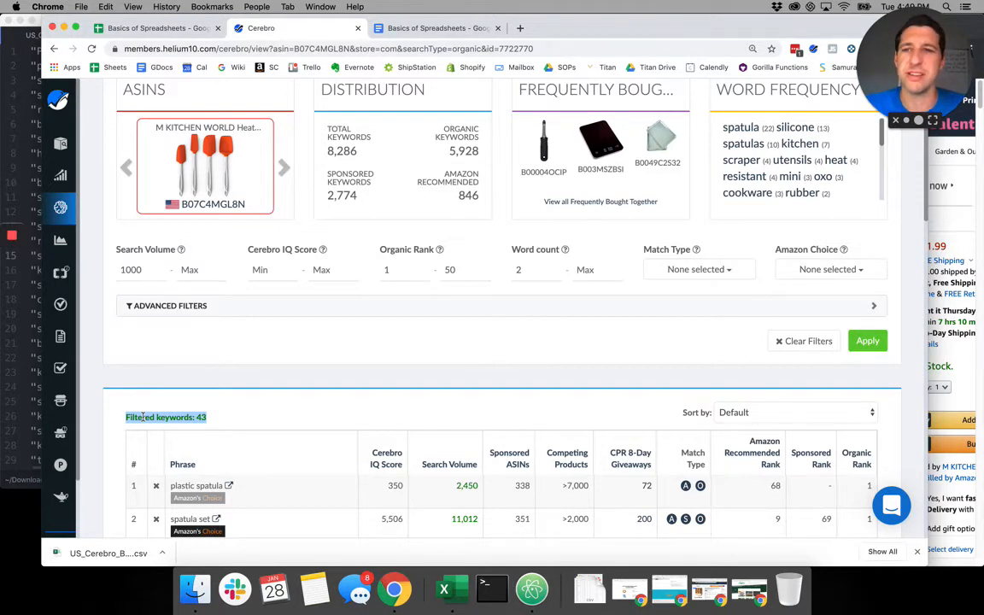
click(667, 371)
scroll(818, 259, up, 5)
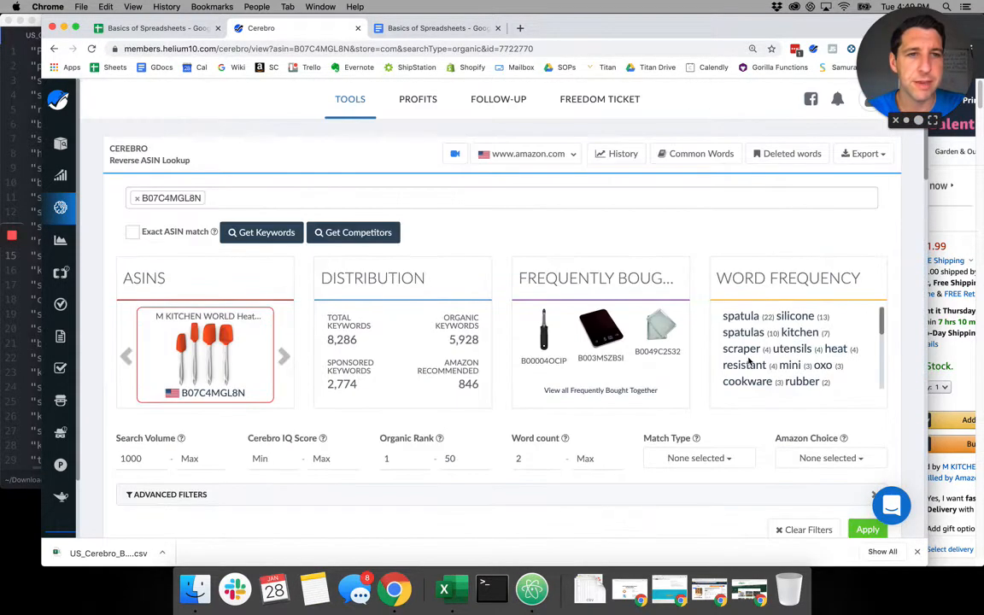
- Export the filtered keyword results as a CSV file and open the downloaded file in Excel
click(878, 154)
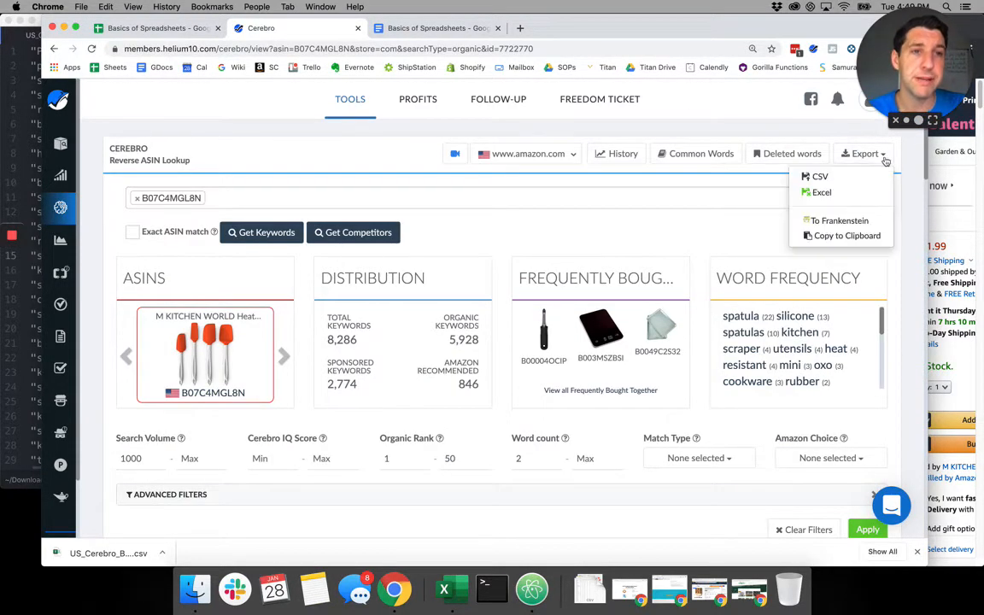
click(845, 178)
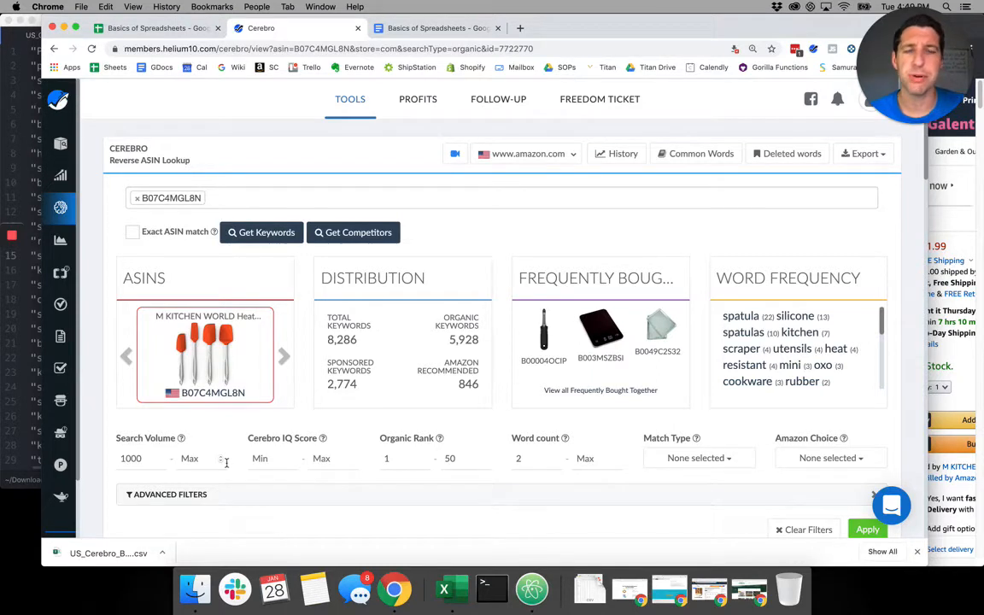
click(108, 554)
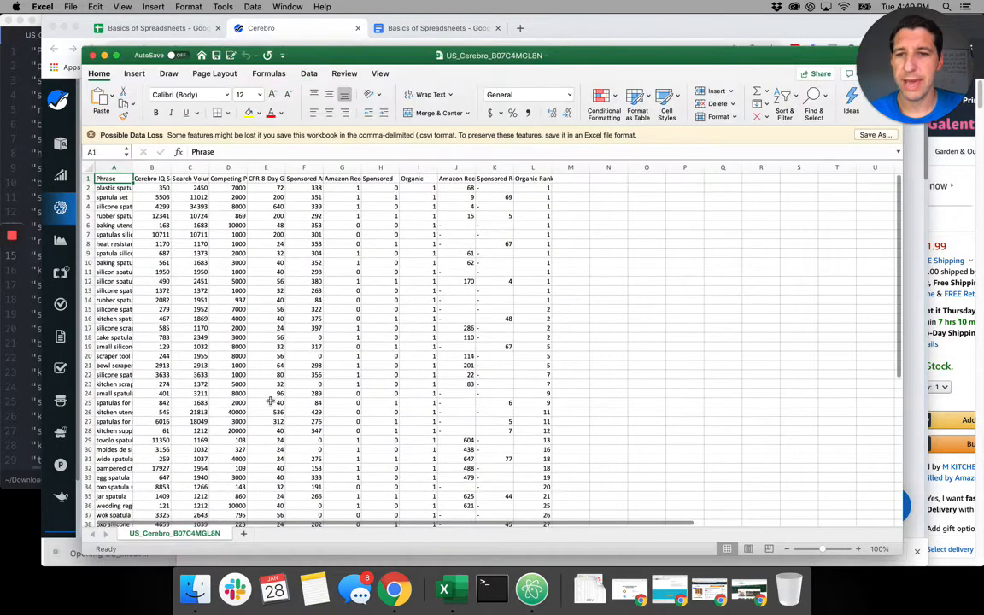
- Look through the exported keyword rows and the Competing Products column in the CSV file
click(231, 206)
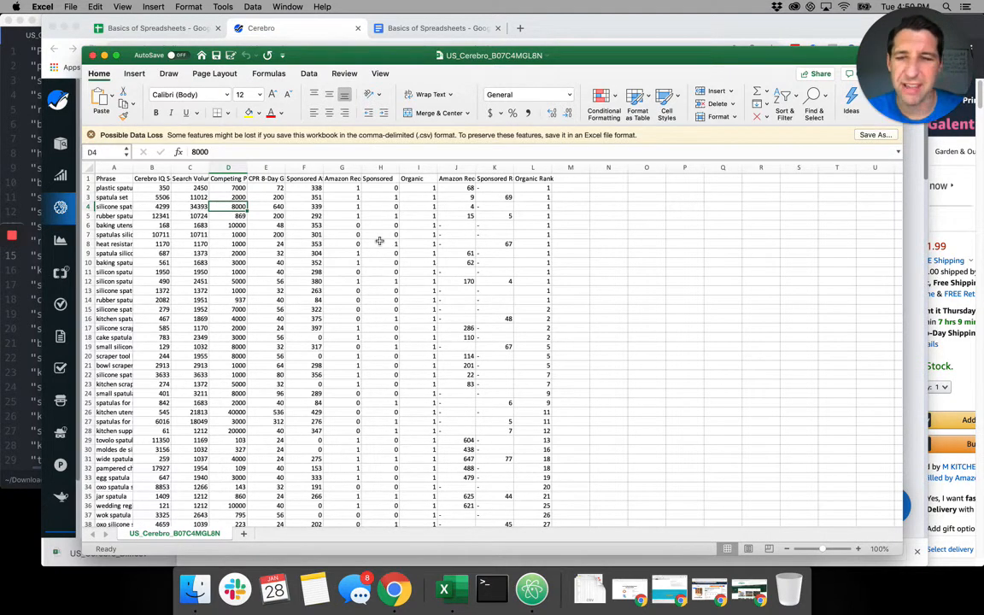
key(Down)
key(Down)
key(Down)
key(Down)
key(Down)
key(Down)
key(Down)
key(Down)
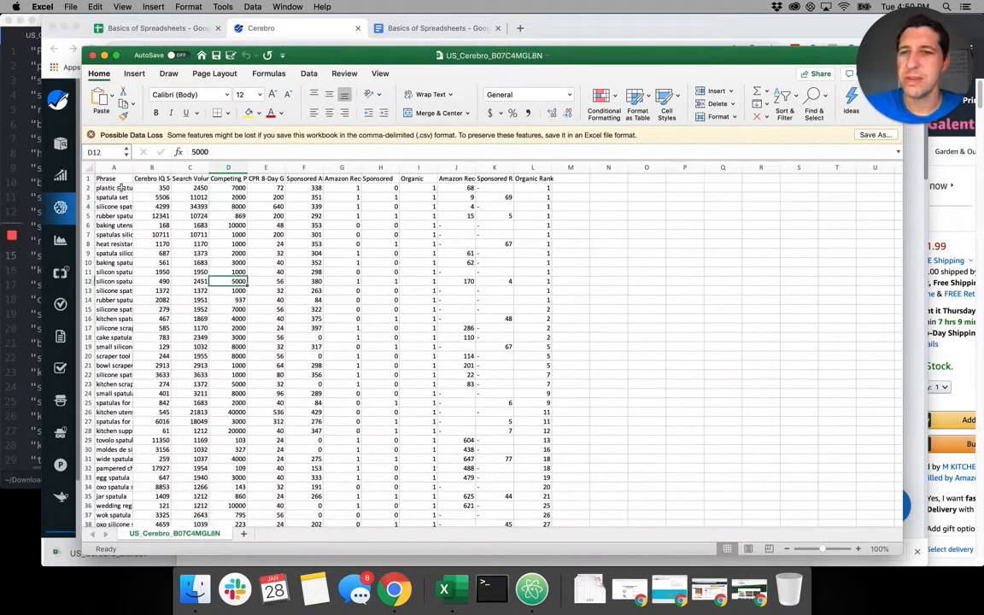
- Copy the entire keyword table, from the Phrase header in A1 through the last data row and the Organic Rank column
drag(108, 178, 523, 498)
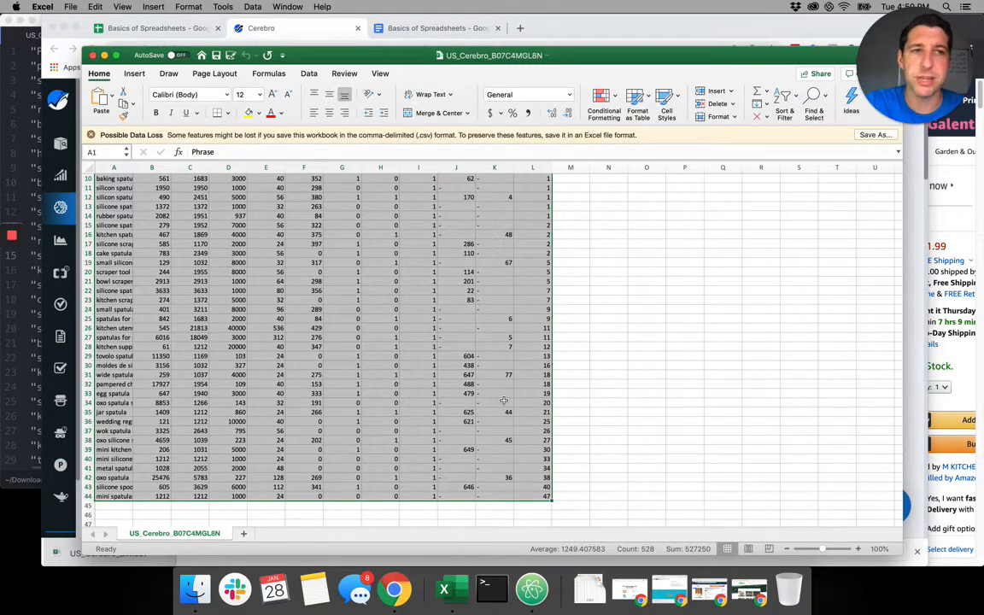
key(super+c)
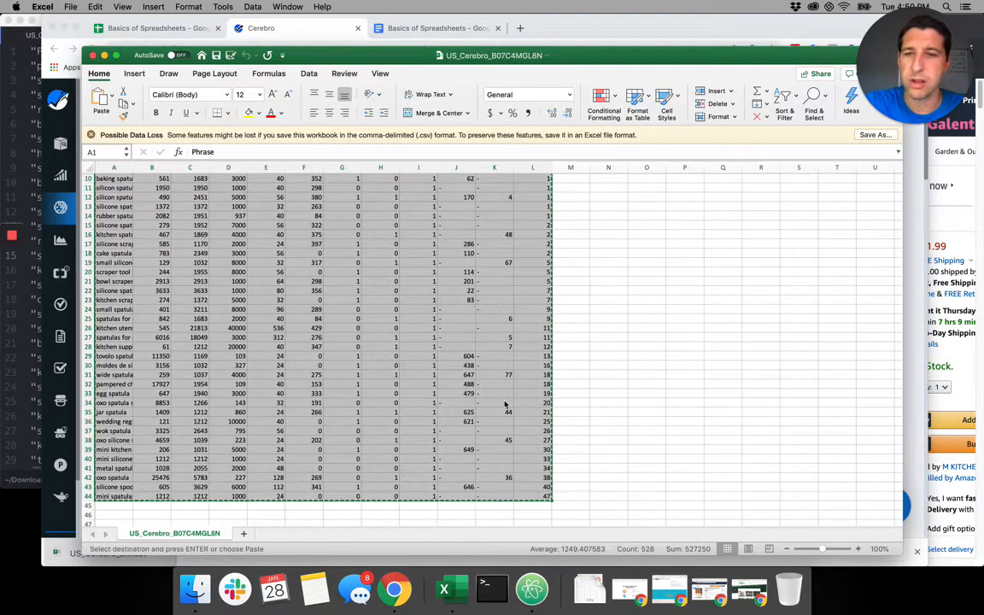
click(177, 8)
mouse_move(95, 7)
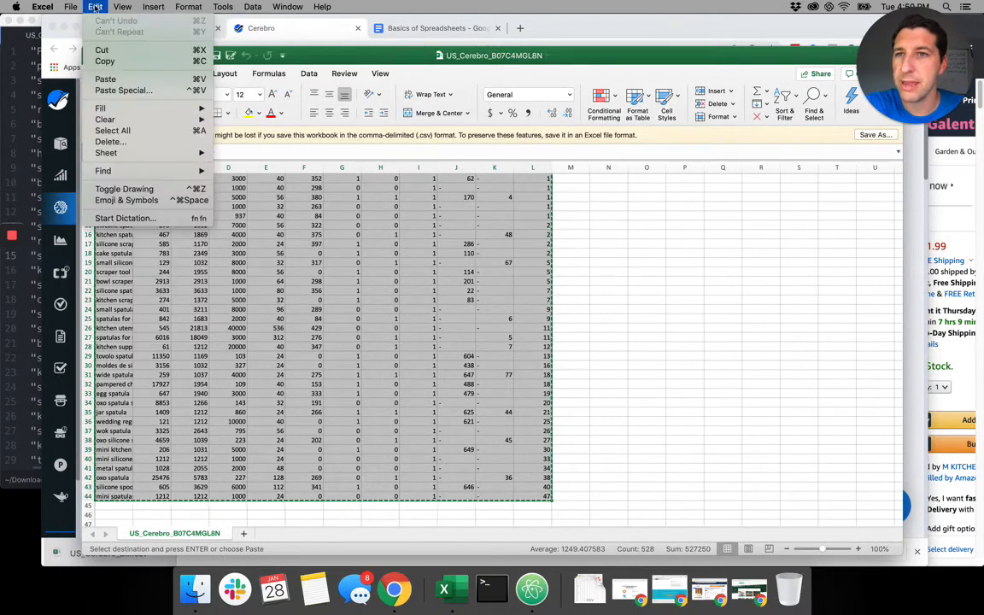
click(113, 60)
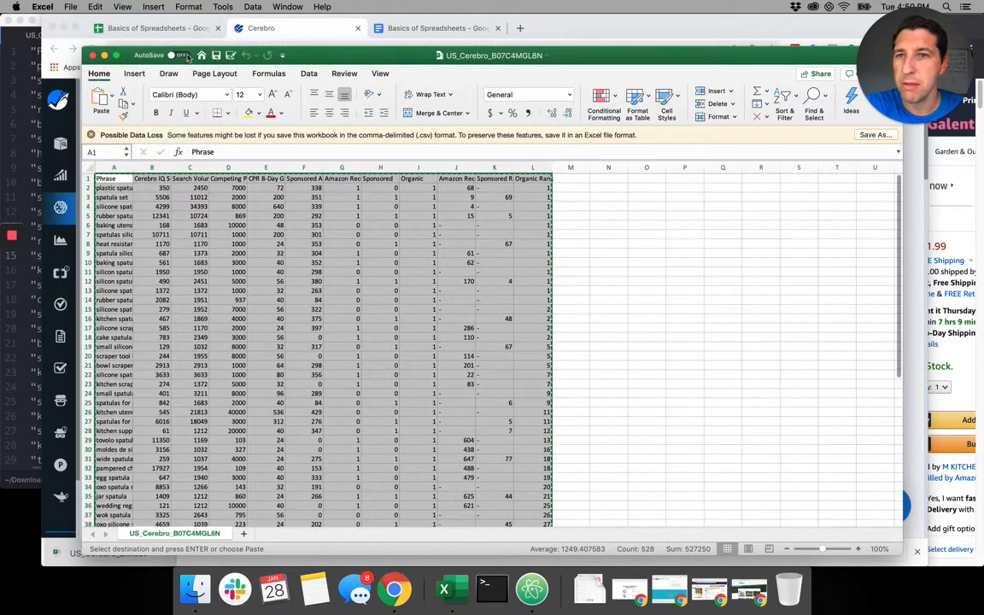
- Switch to the Basics of Spreadsheets Google Sheet and paste the copied keyword table into Sheet1 starting at cell A1
click(160, 29)
click(237, 286)
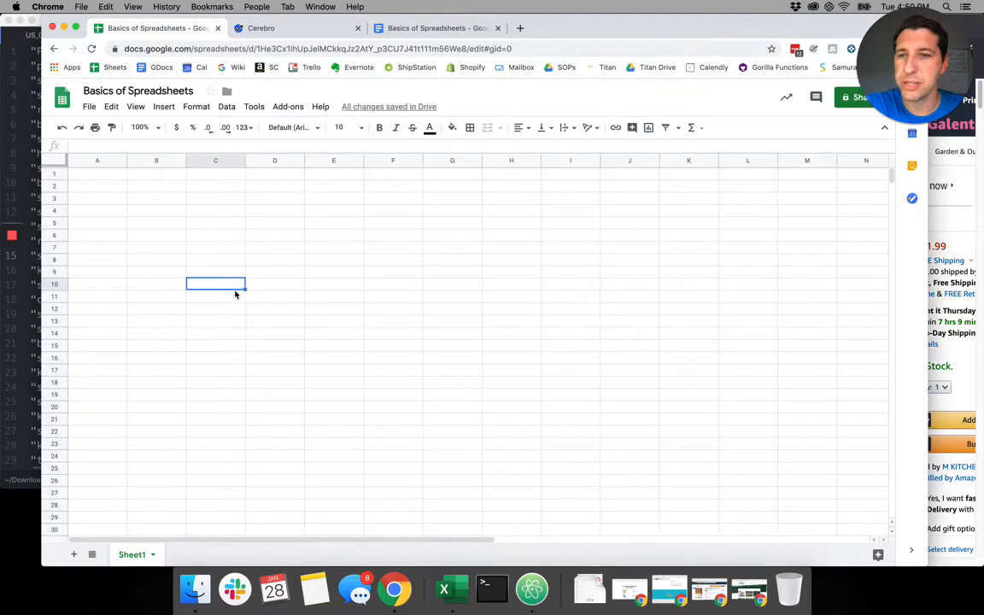
click(260, 274)
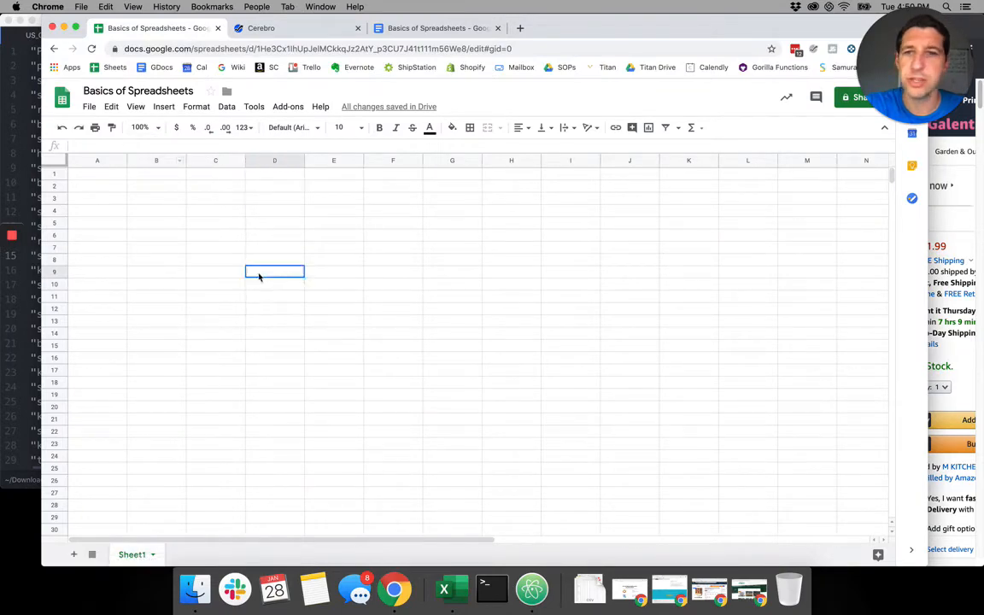
click(107, 180)
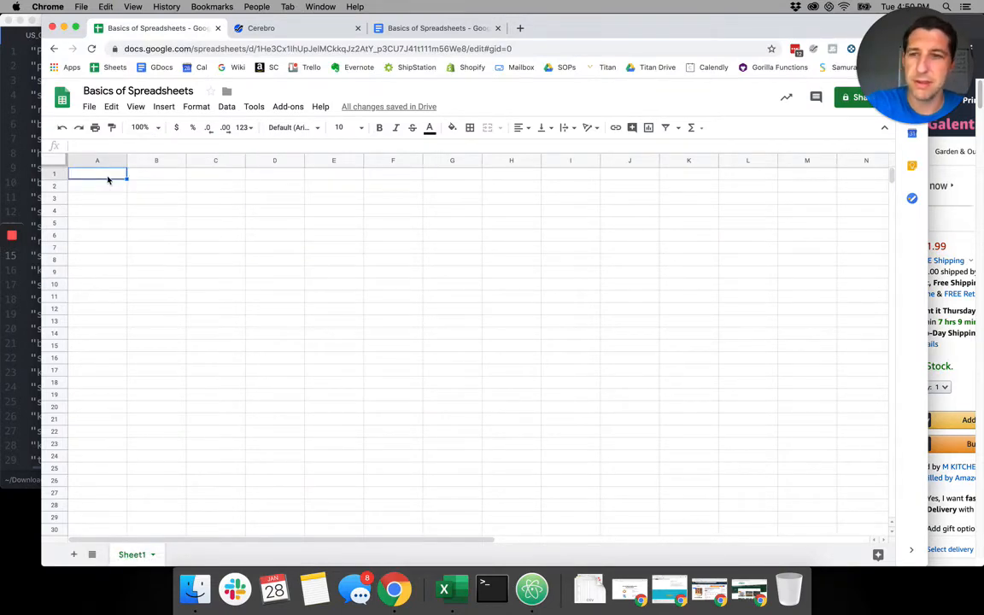
key(cmd+v)
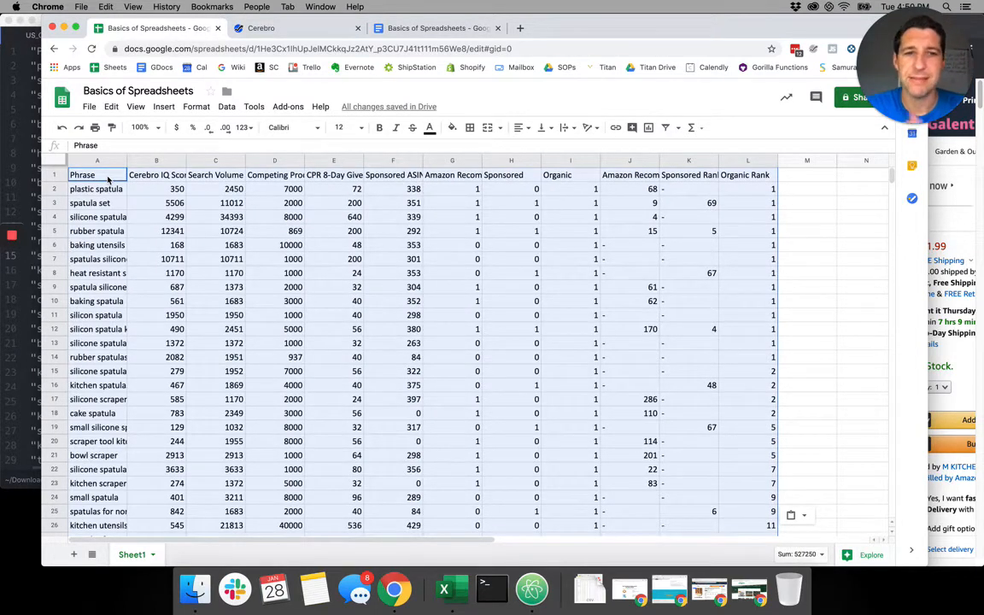
click(163, 246)
scroll(167, 248, down, 6)
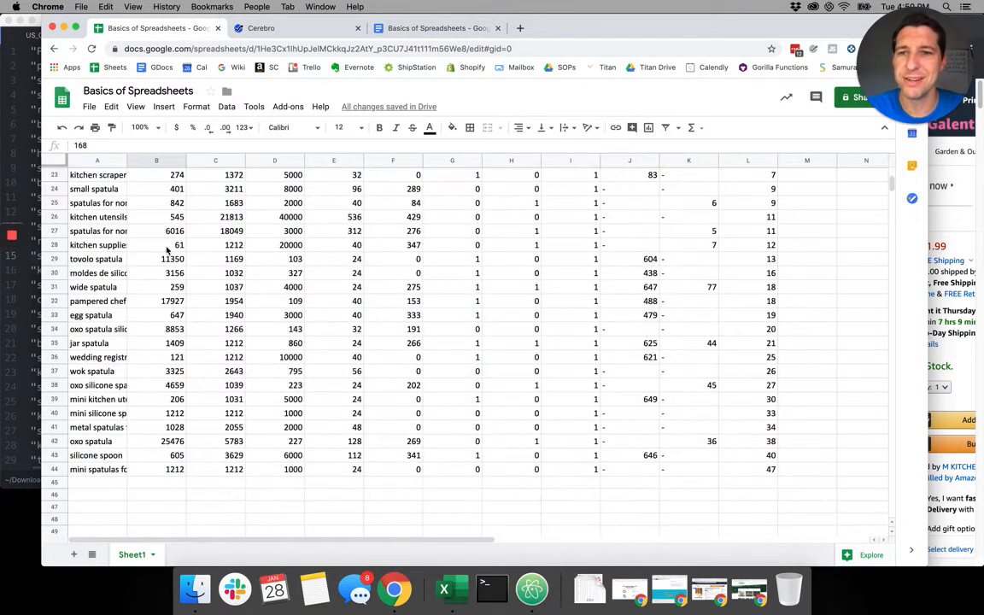
scroll(175, 231, up, 10)
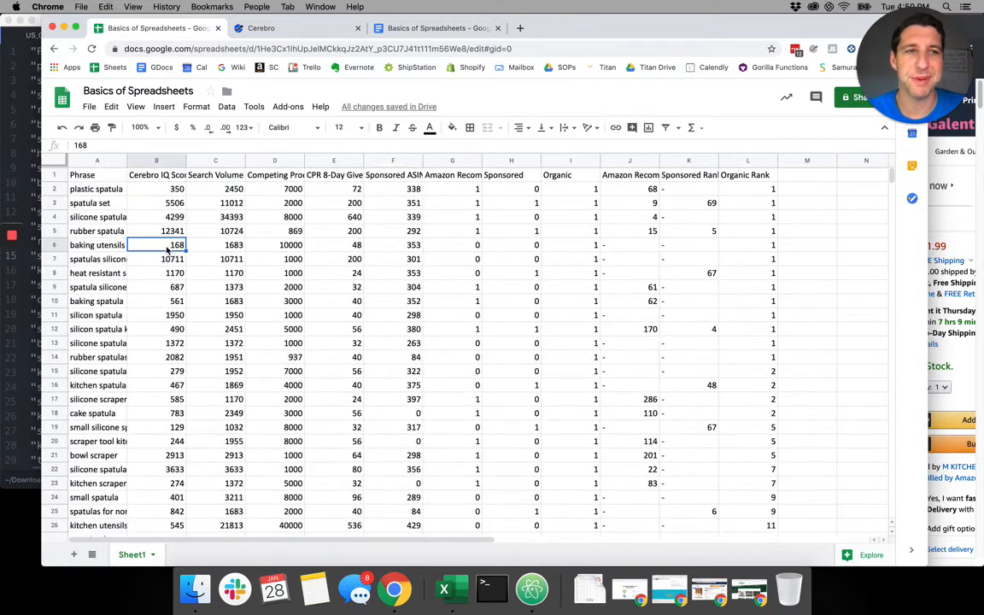
- Widen the Phrase column so that longer keyword phrases can be read
click(240, 230)
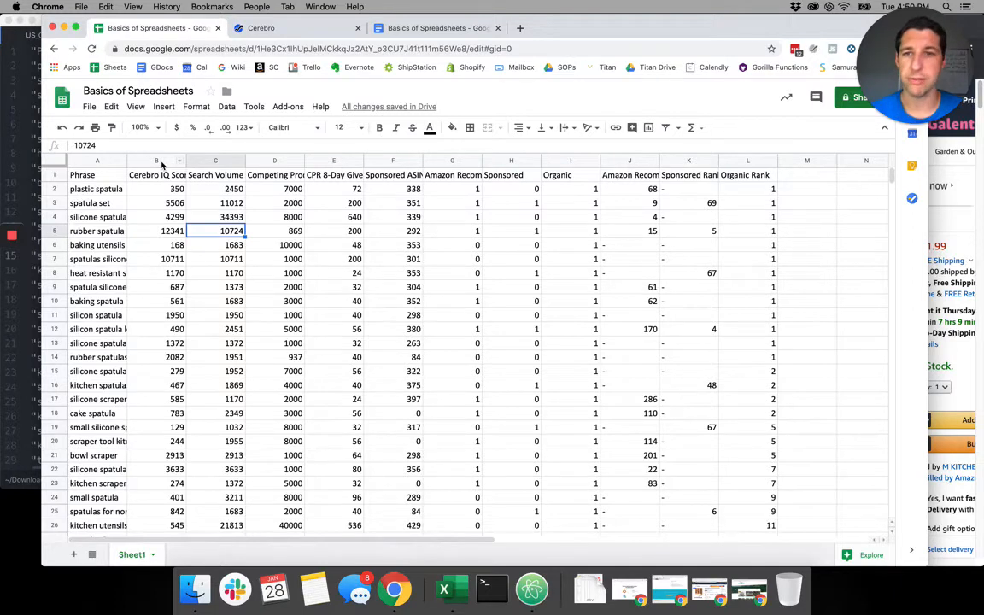
drag(125, 160, 193, 161)
click(151, 345)
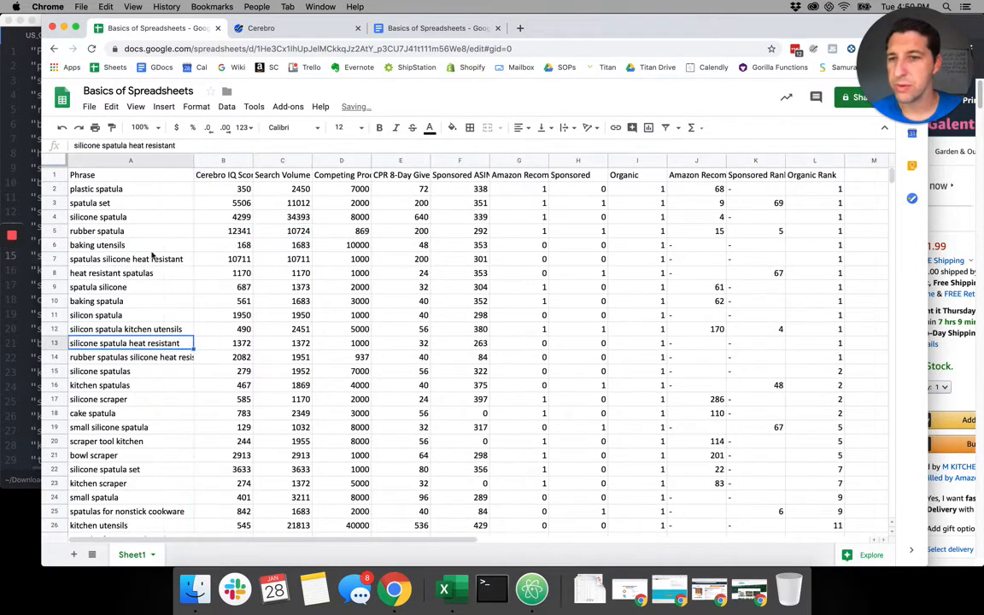
drag(144, 219, 144, 428)
click(232, 289)
click(169, 262)
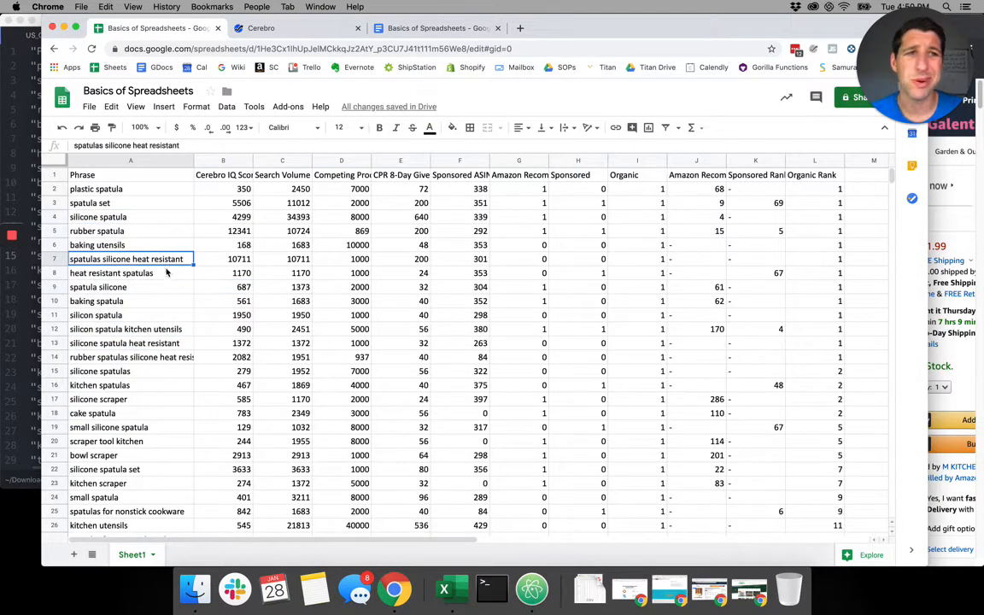
- Insert a column between Phrase and Cerebro IQ Score and give it the header "Best Keyword"
click(219, 162)
right_click(219, 162)
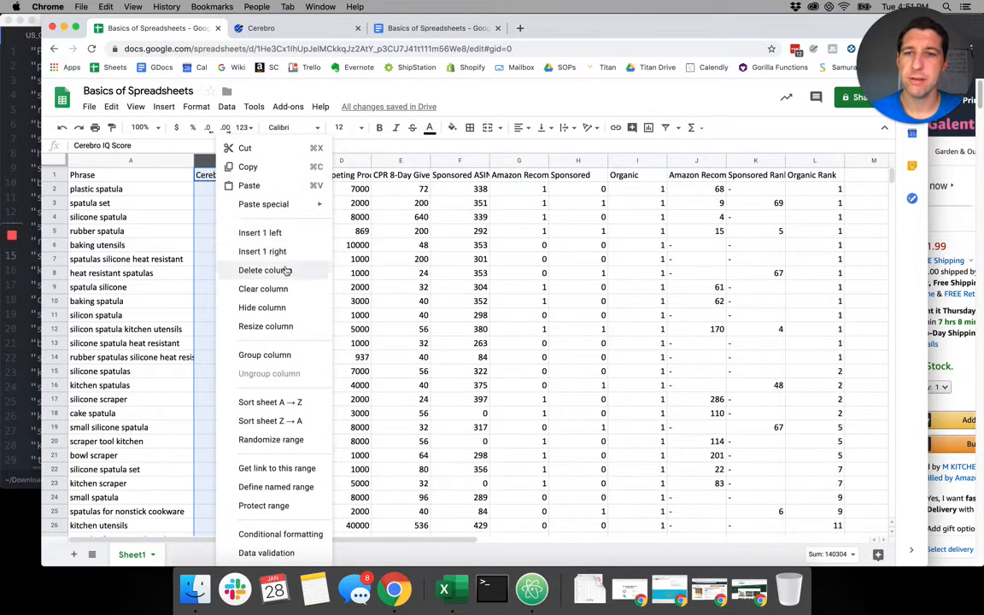
click(261, 232)
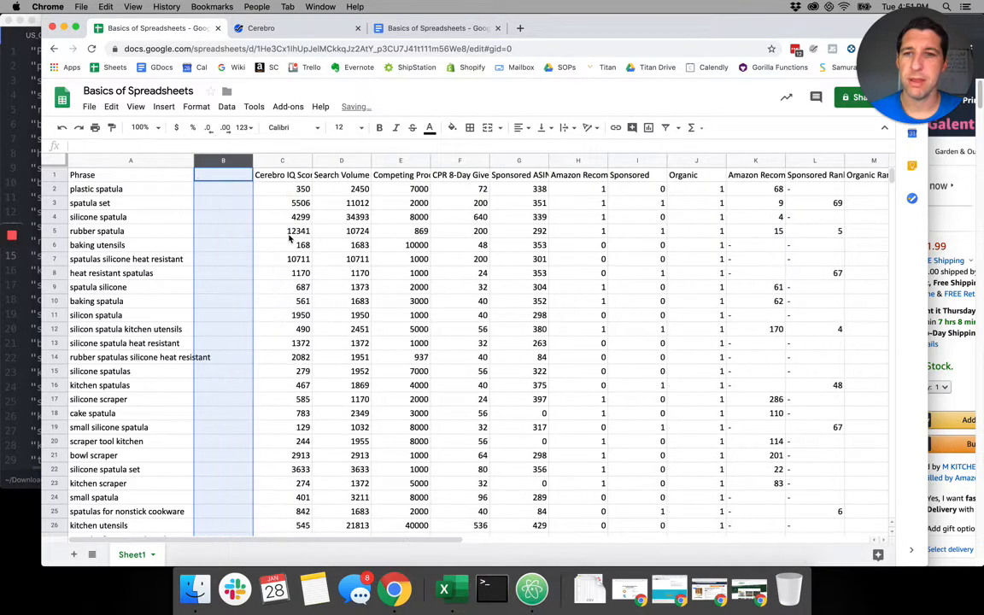
click(220, 176)
text(Be)
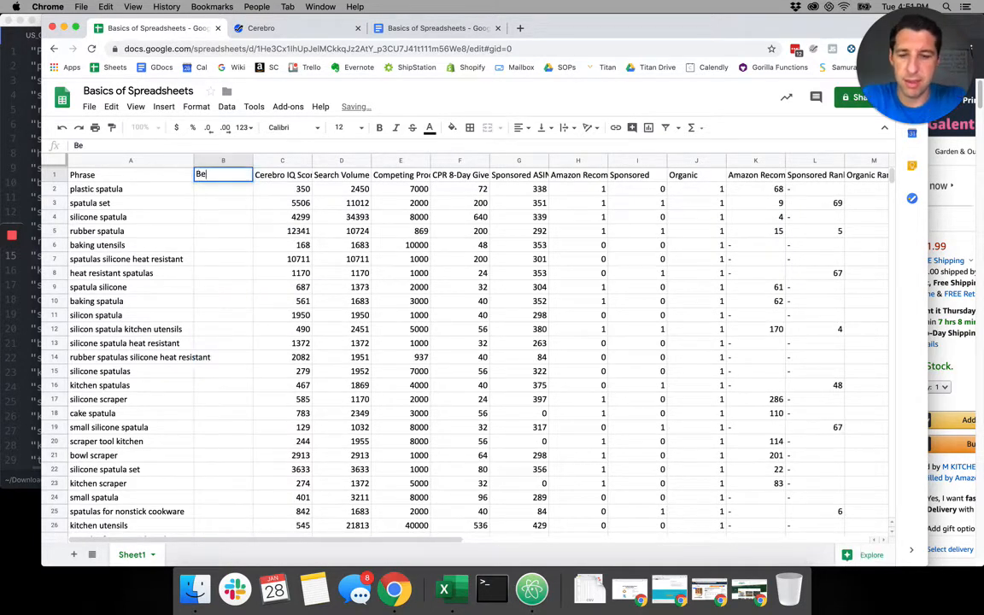
text(st Keyword)
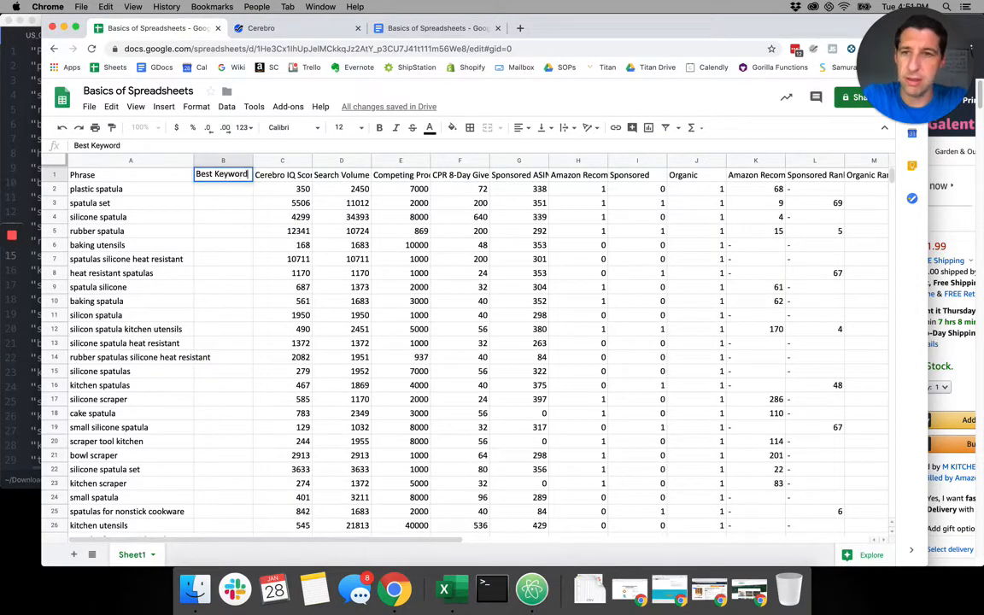
key(Return)
- Insert a column between Best Keyword and Cerebro IQ Score and give it the header "Column to kill"
right_click(271, 161)
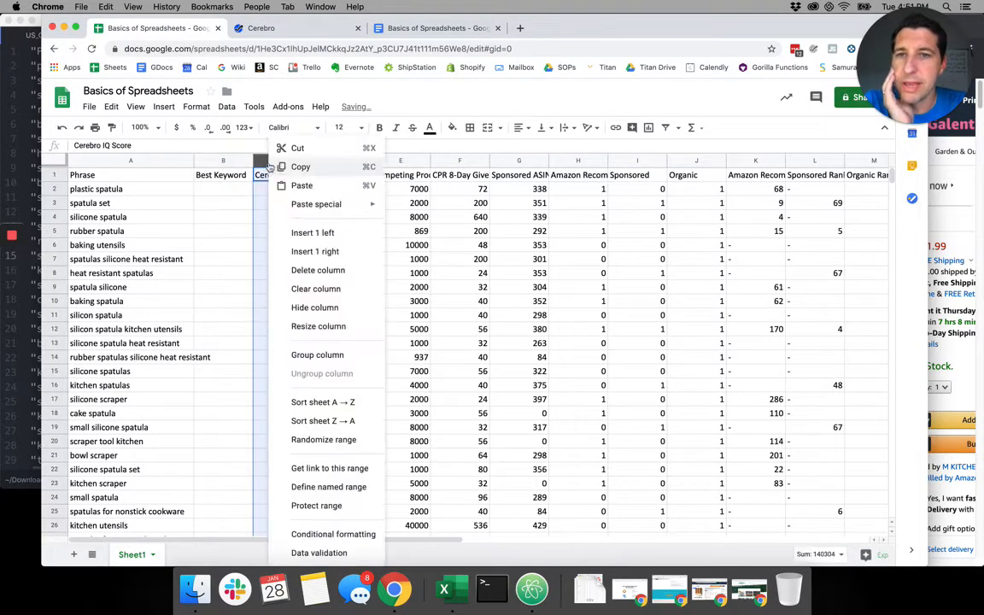
click(295, 236)
click(284, 217)
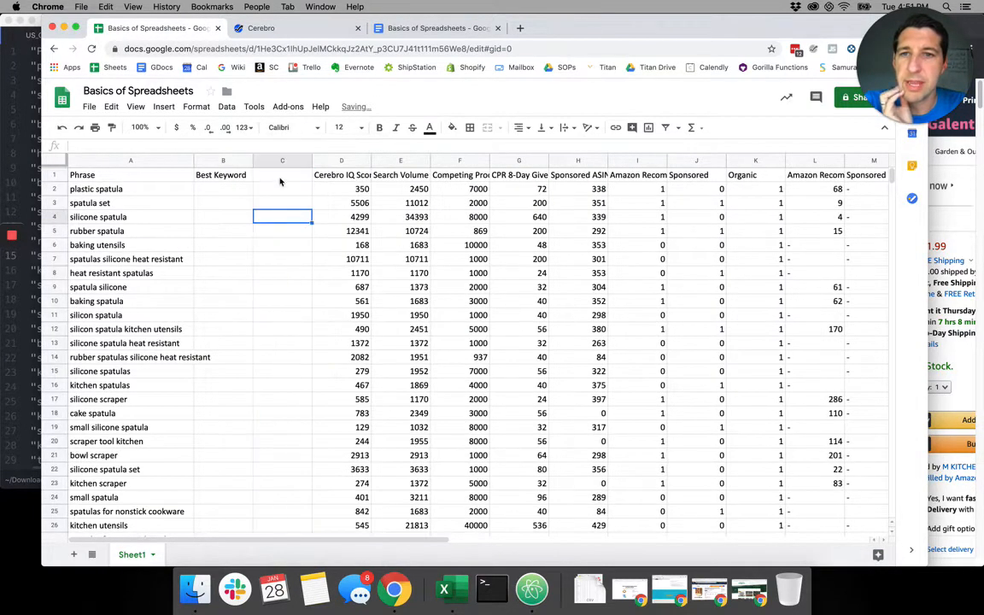
click(280, 178)
text(Col)
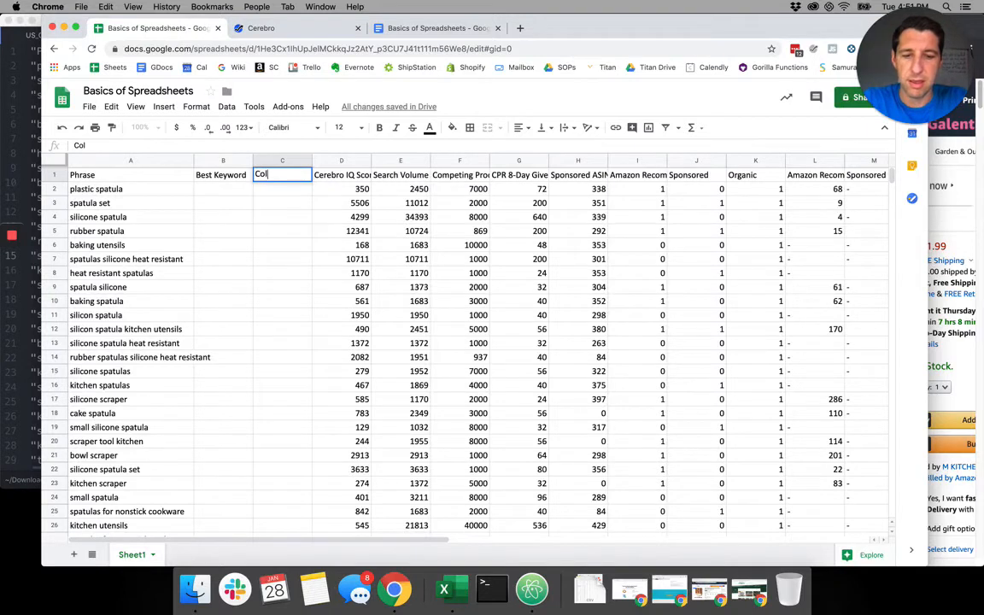
text(umn t)
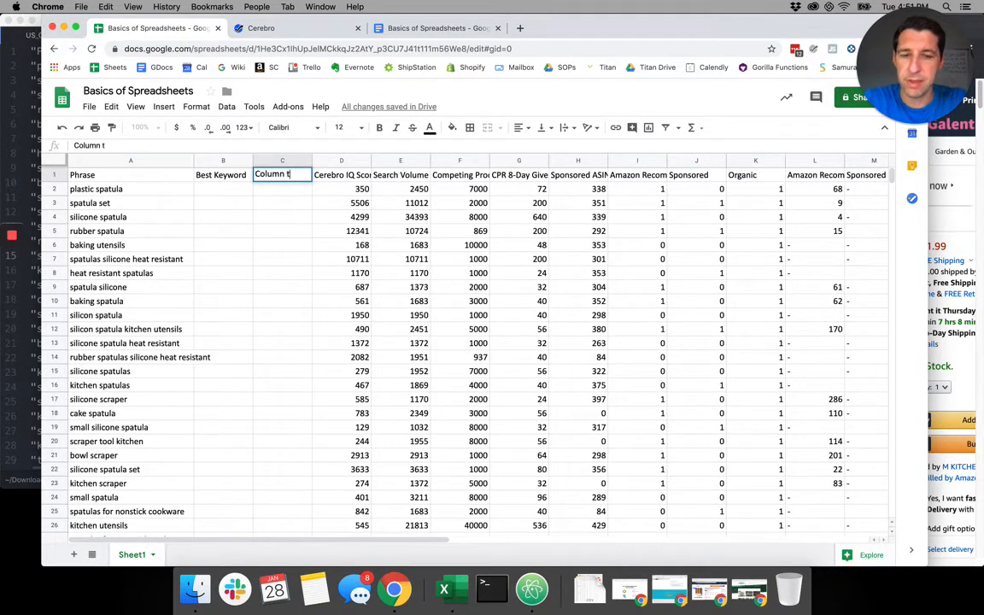
text(o kill)
key(Return)
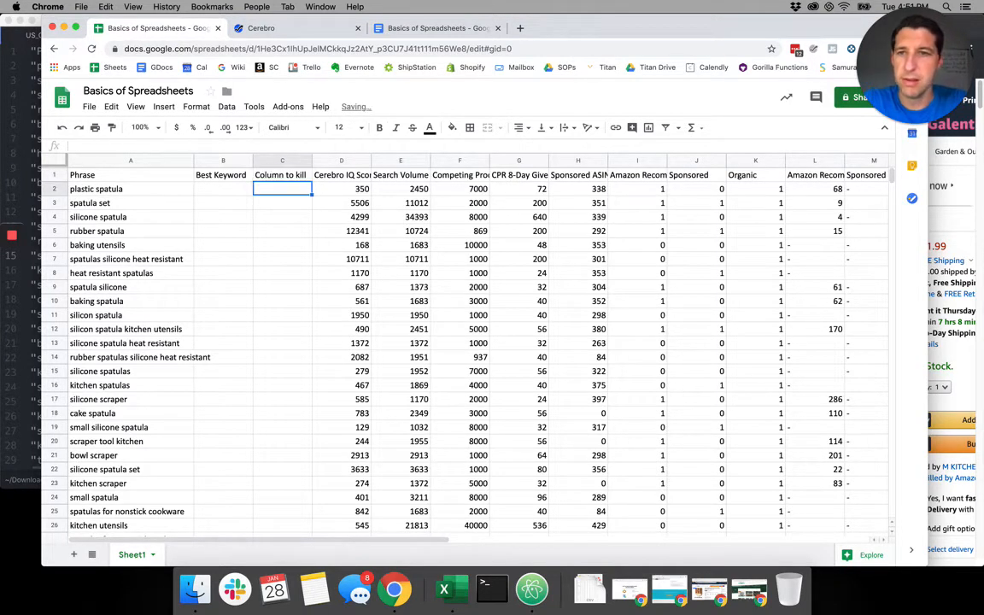
- Enter 1 in the Best Keyword column for both "plastic spatula" and "spatula set"
click(224, 192)
text(1)
key(Return)
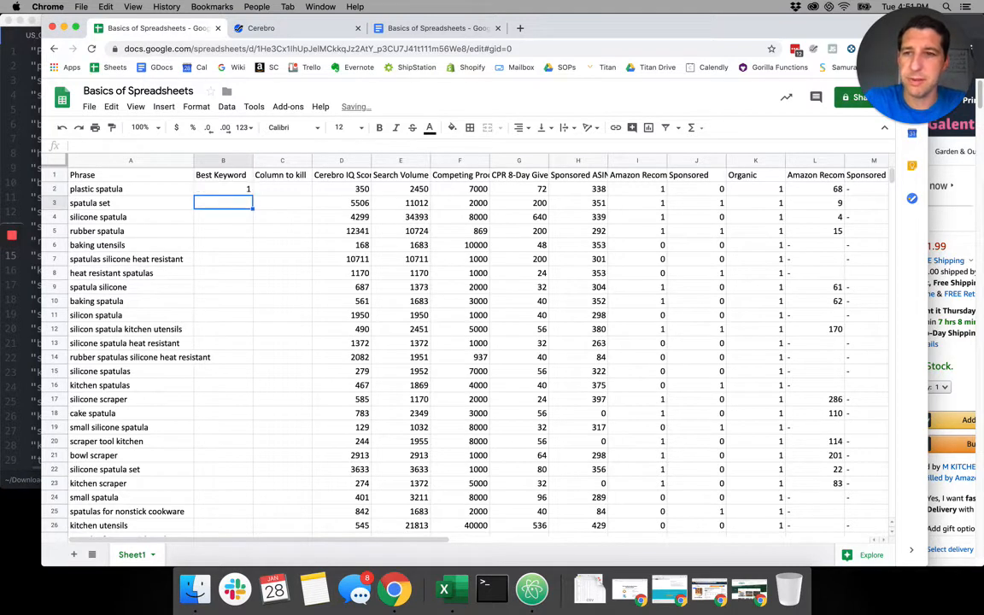
text(1)
key(Return)
- Enter 4 in the Best Keyword column for "baking utensils", "heat resistant spatulas" and "baking spatula"
key(Down)
key(Down)
text(4)
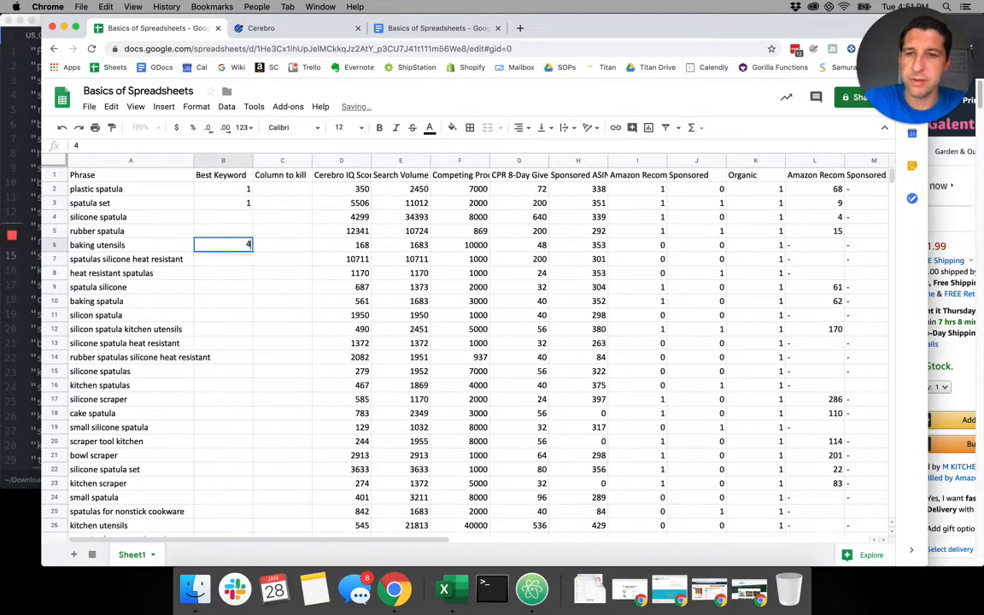
key(Return)
key(Down)
text(4)
key(Return)
key(Down)
text(4)
key(Return)
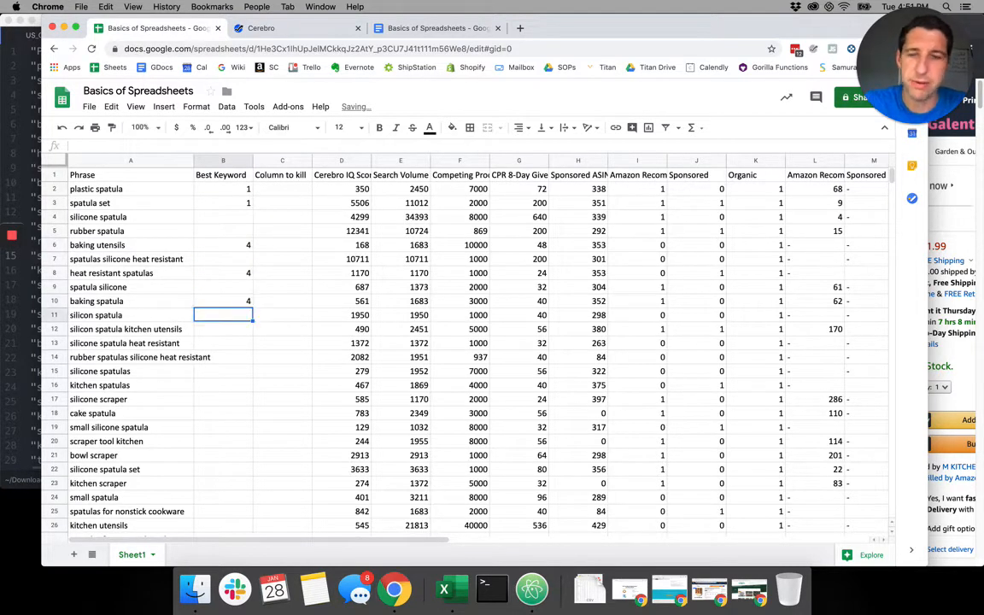
key(Right)
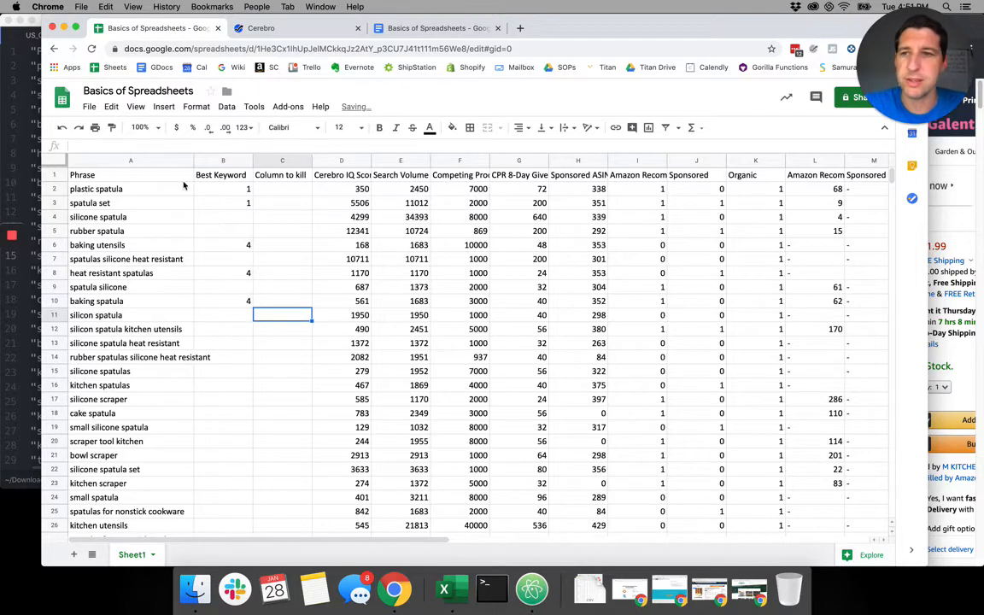
- Insert a blank row above "spatula set" and move the whole "mini spatulas for cooking" row from the end of the table into it
right_click(56, 201)
click(111, 293)
scroll(111, 293, down, 10)
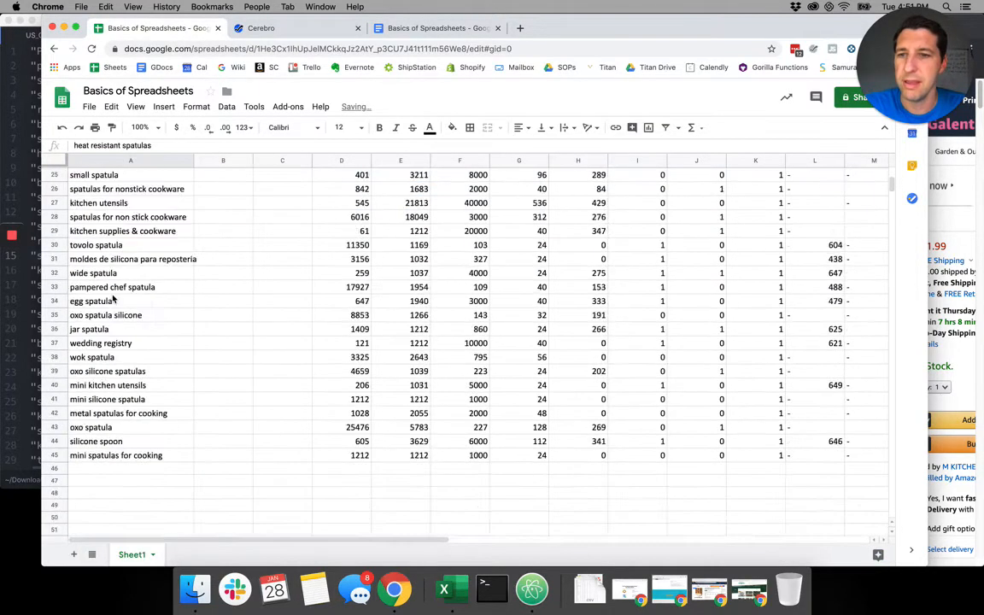
click(106, 387)
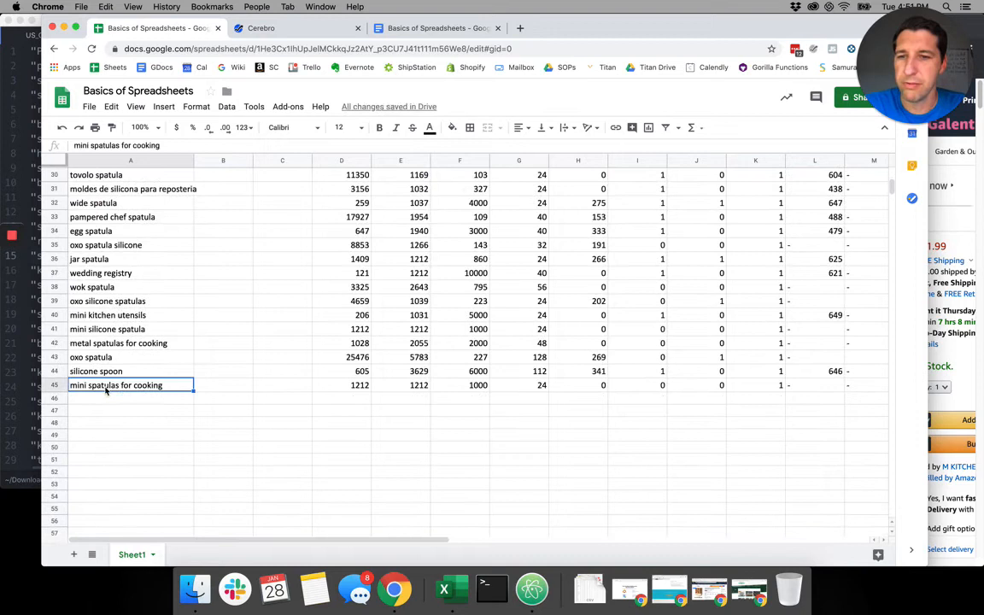
click(56, 385)
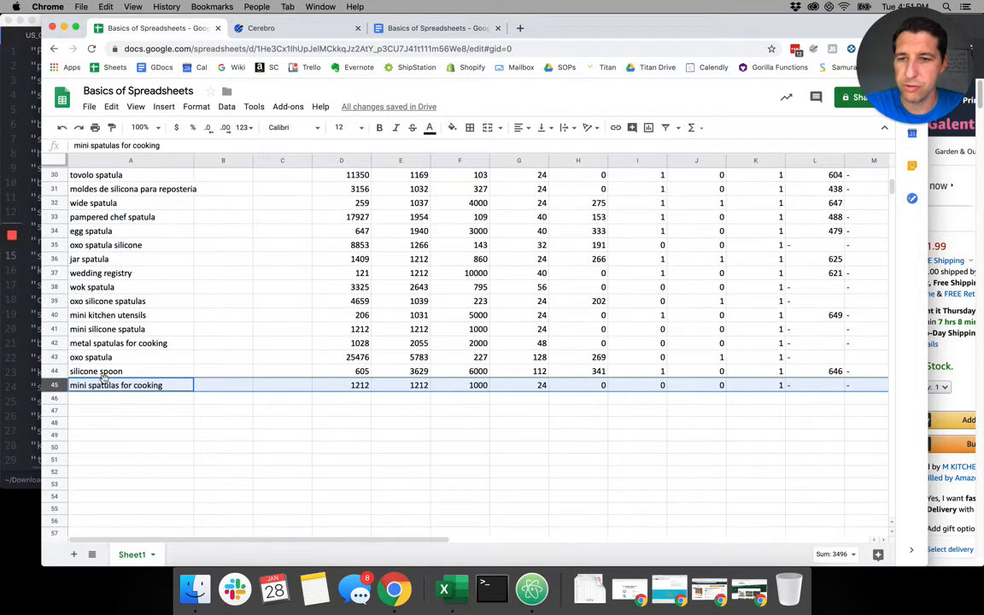
drag(102, 380, 128, 152)
scroll(131, 210, up, 5)
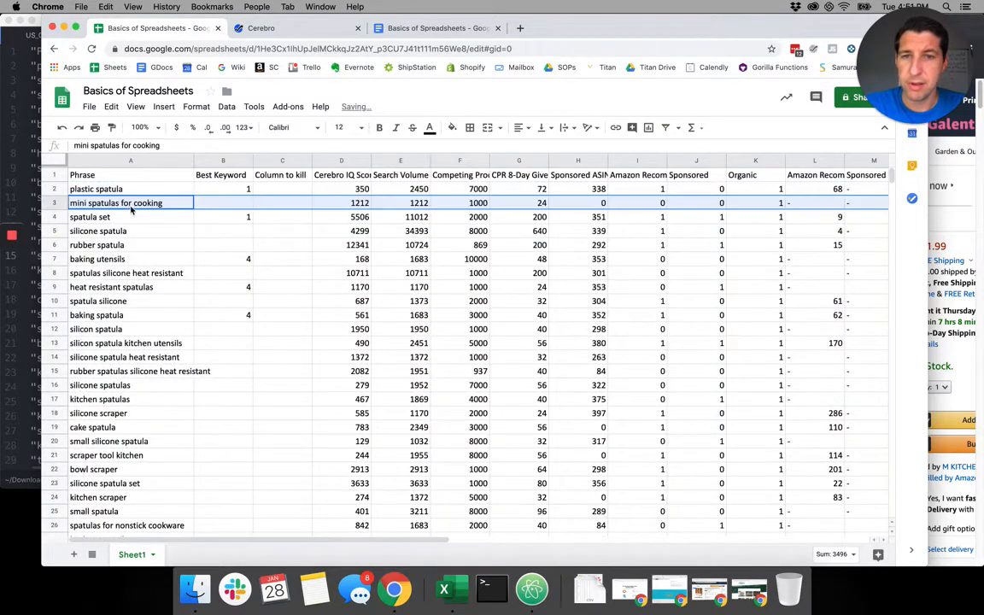
click(130, 231)
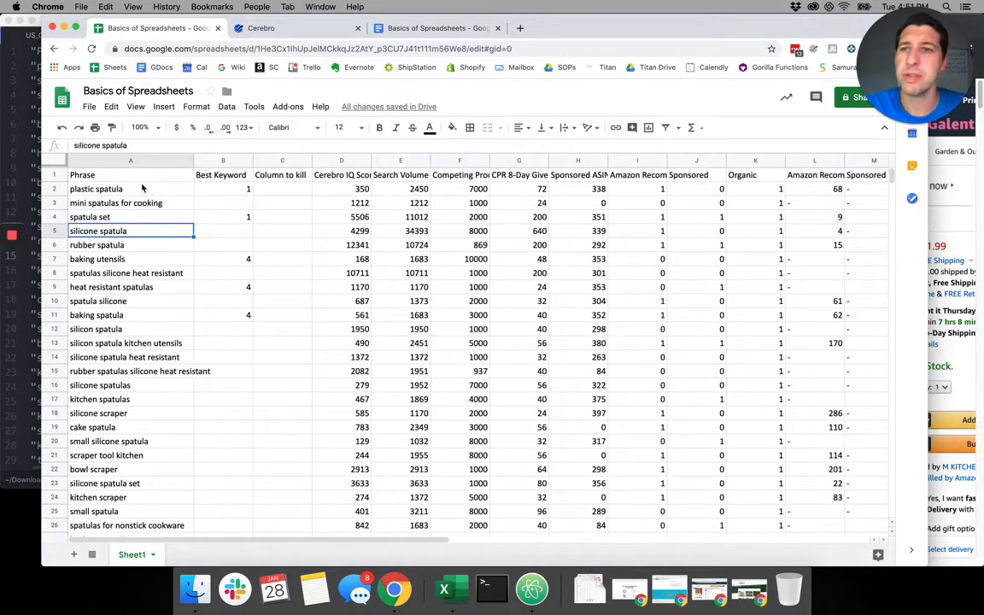
- Set the sheet's zoom level to 150% so the cells are easier to read
click(141, 127)
click(144, 243)
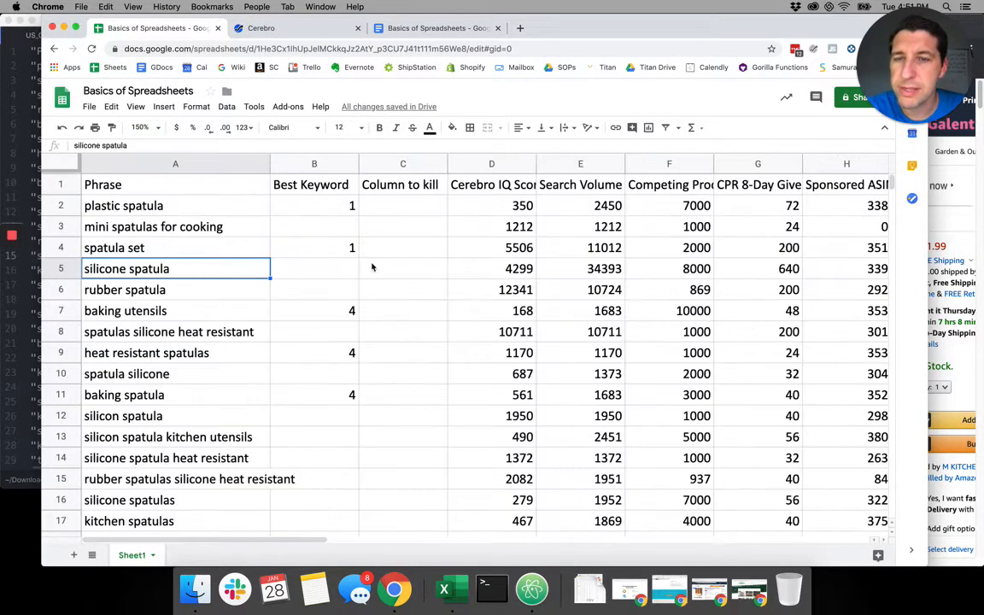
click(398, 254)
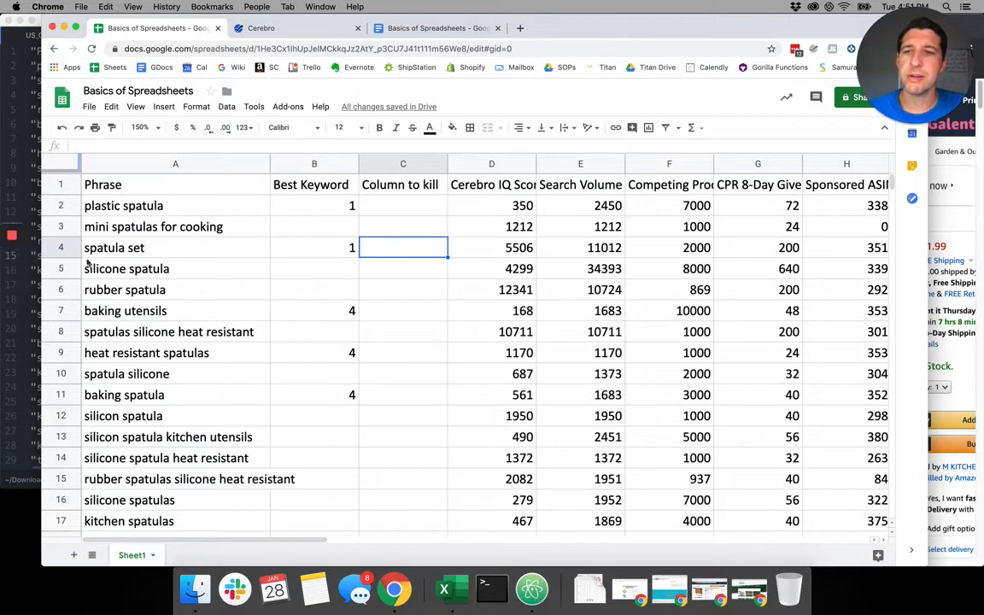
- Hide the Competing Products column
click(492, 165)
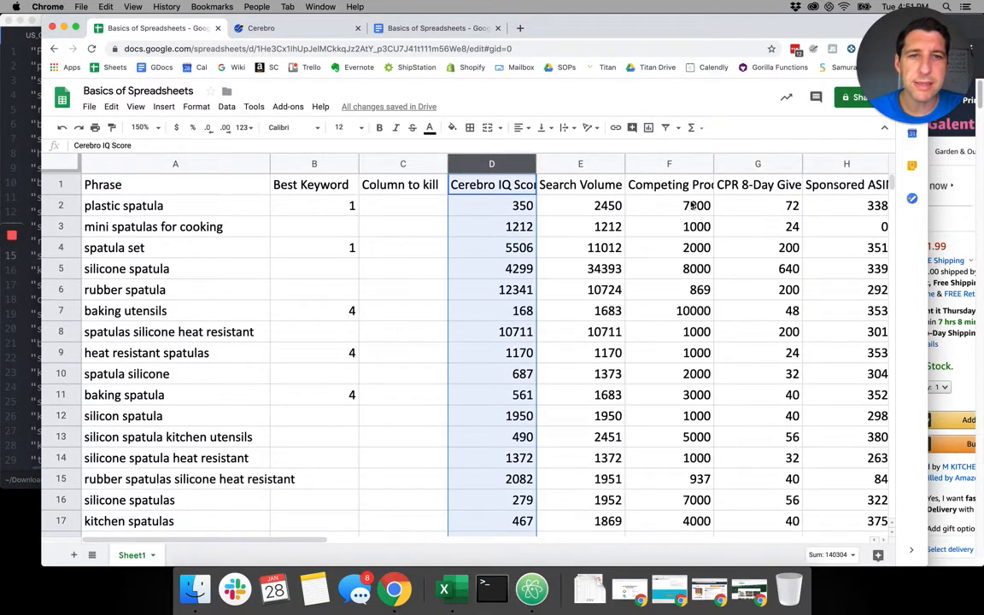
drag(665, 167, 687, 169)
click(648, 247)
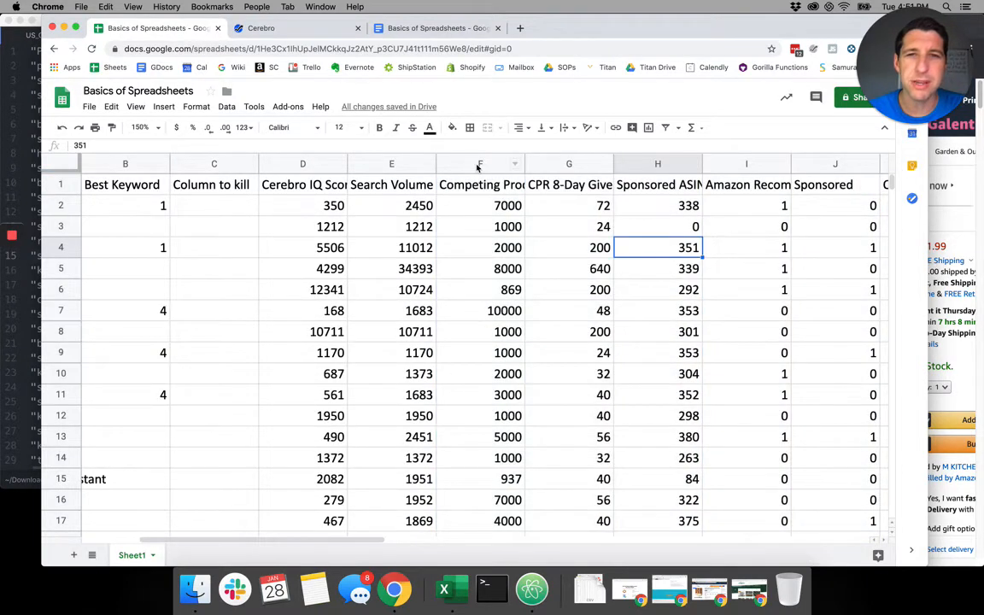
right_click(477, 166)
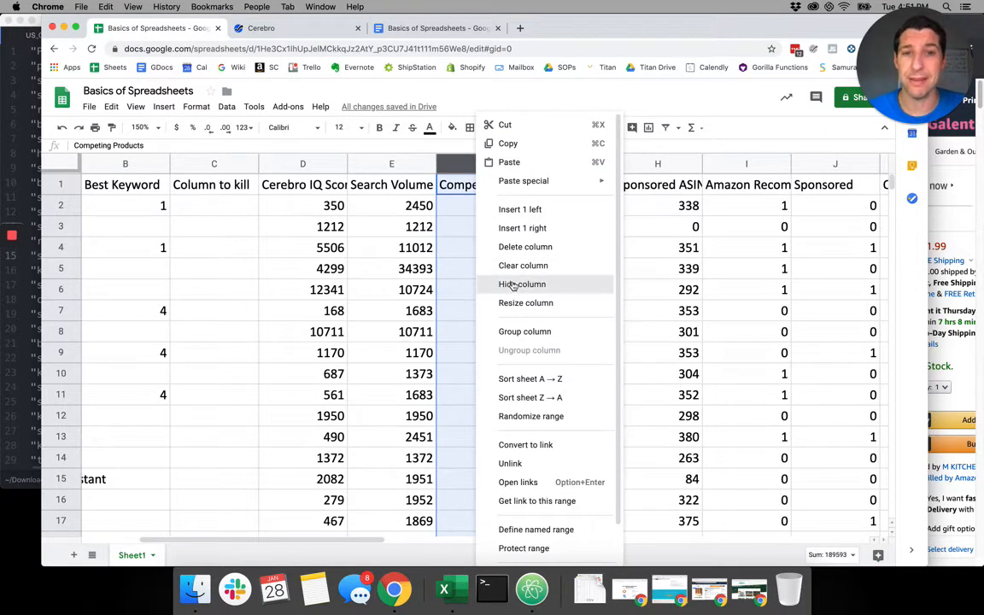
click(513, 286)
click(547, 224)
- Hide columns G through M, from CPR 8-Day Giveaways to Sponsored Rank, keeping Organic Rank
mouse_move(484, 166)
mouse_down()
mouse_move(869, 165)
mouse_move(799, 149)
mouse_move(484, 184)
mouse_up()
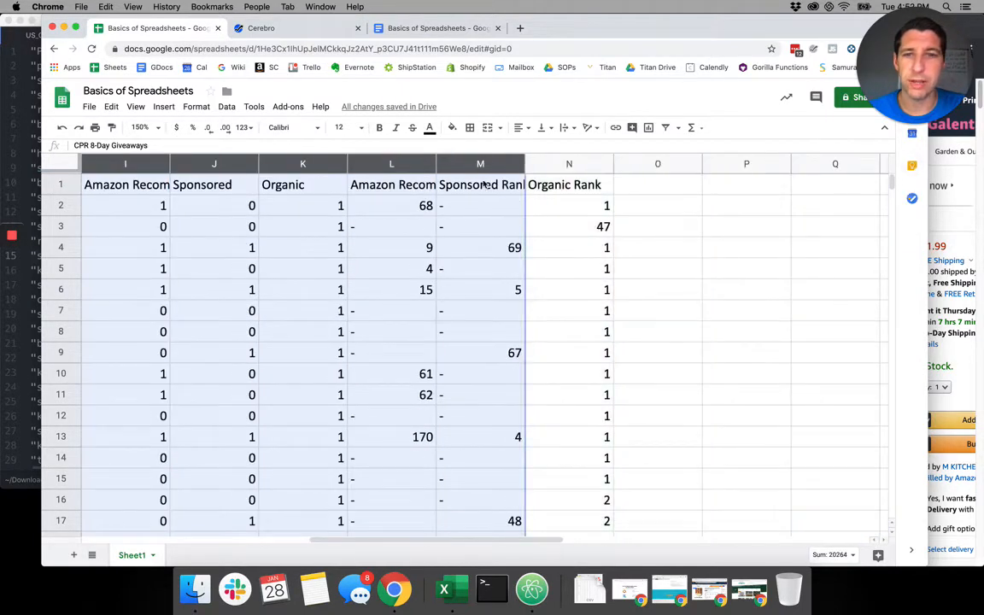
right_click(393, 164)
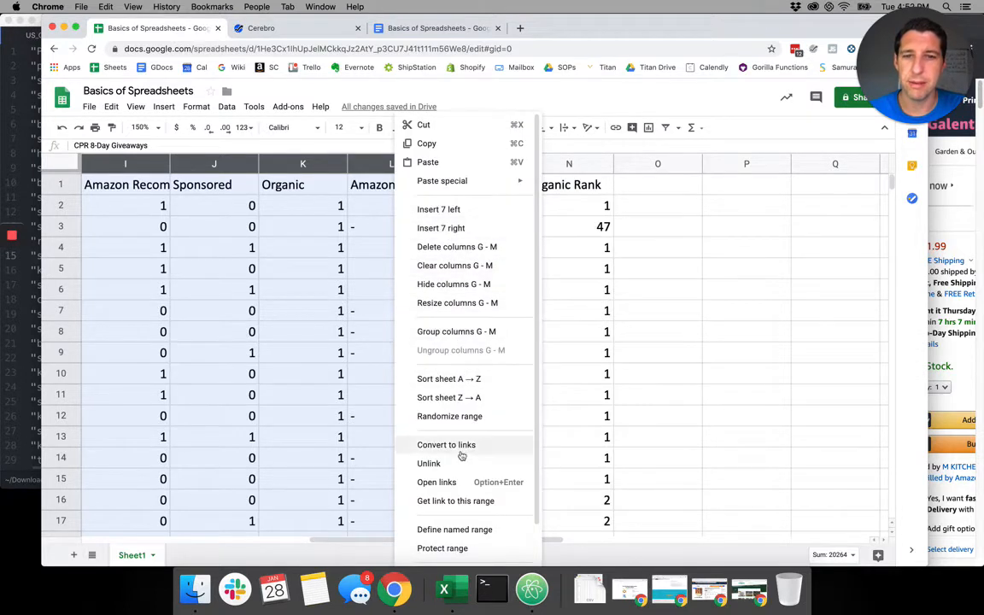
click(474, 285)
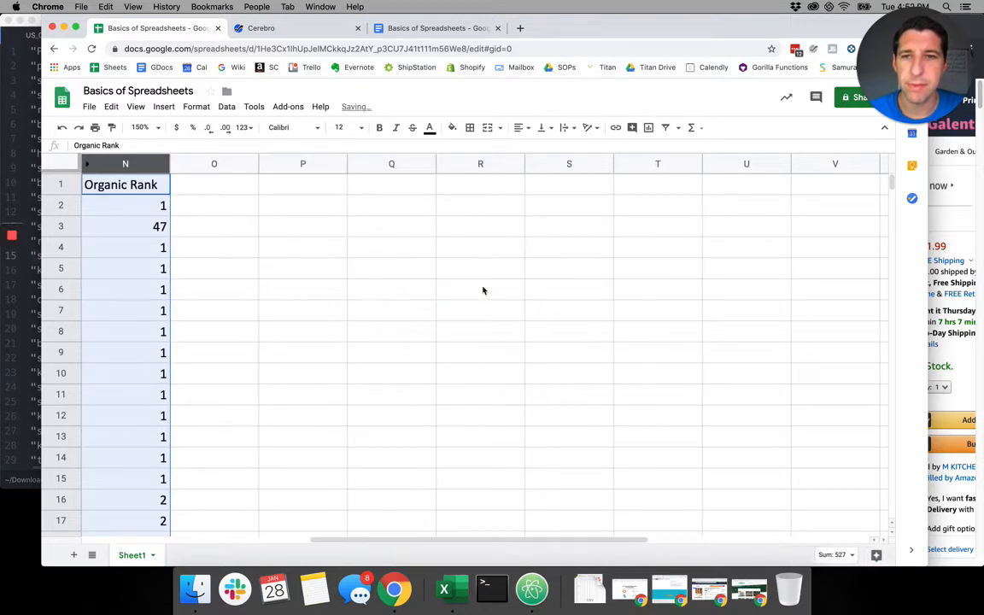
scroll(510, 545, left, 10)
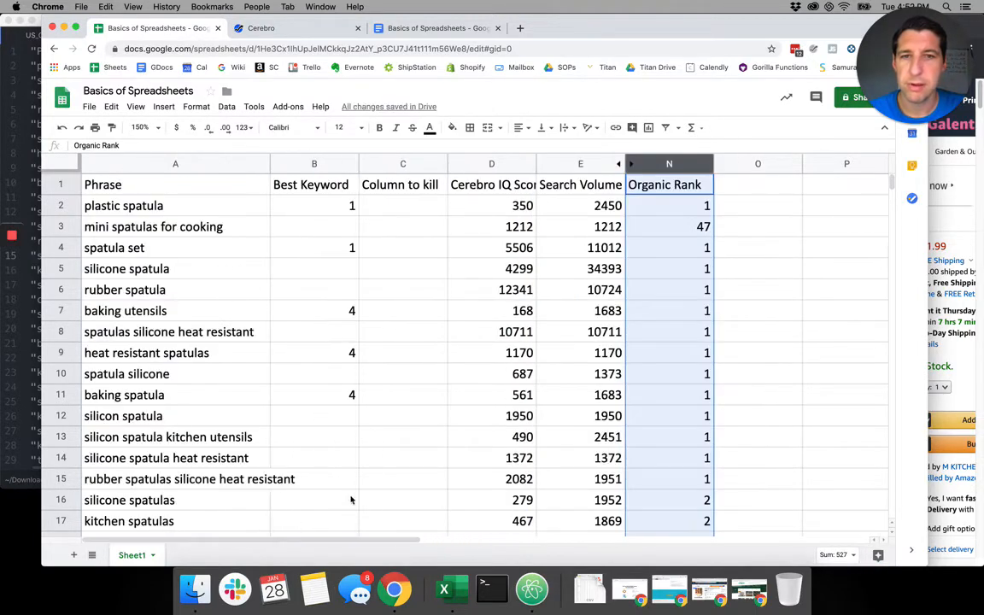
- Hide the Cerebro IQ Score column
click(496, 252)
right_click(492, 164)
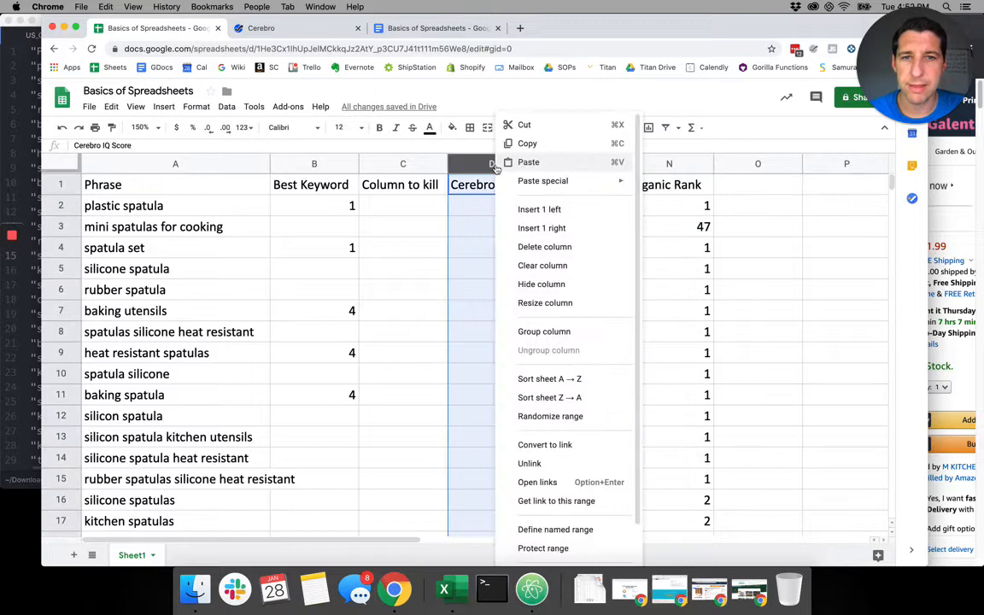
click(547, 285)
click(517, 247)
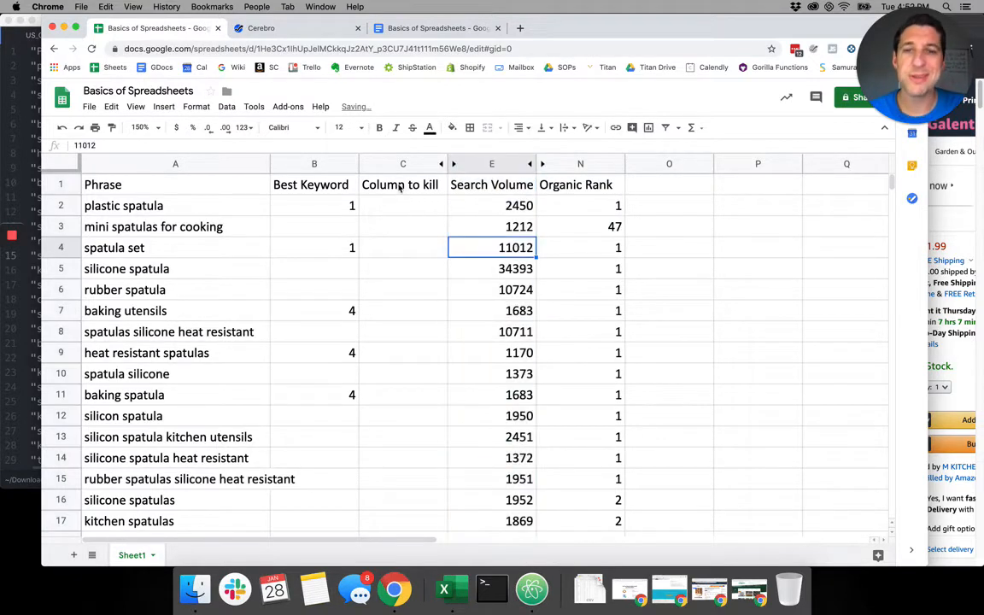
- Delete the "Column to kill" column from the sheet
drag(401, 191, 412, 307)
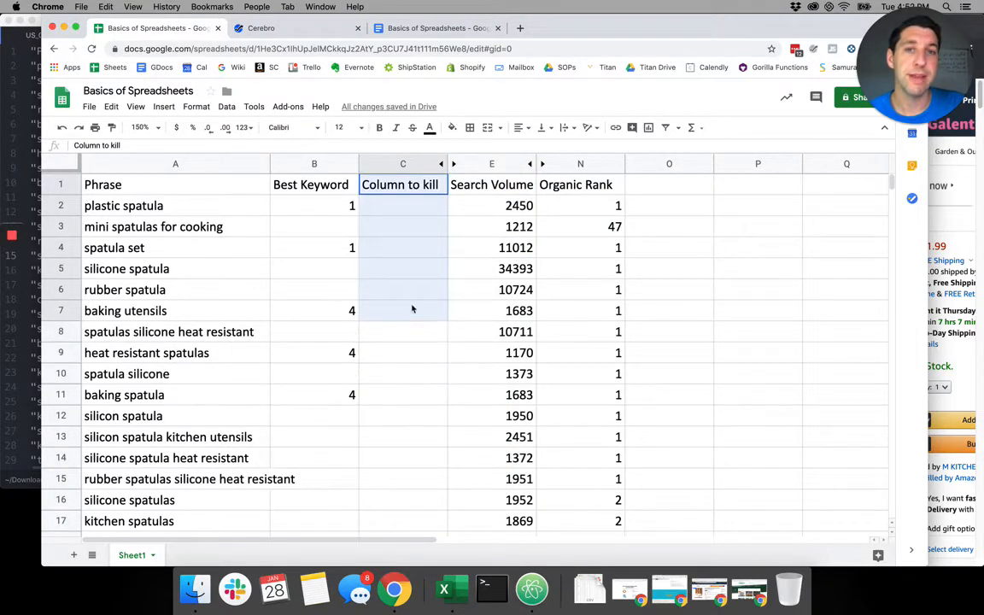
click(410, 289)
right_click(398, 164)
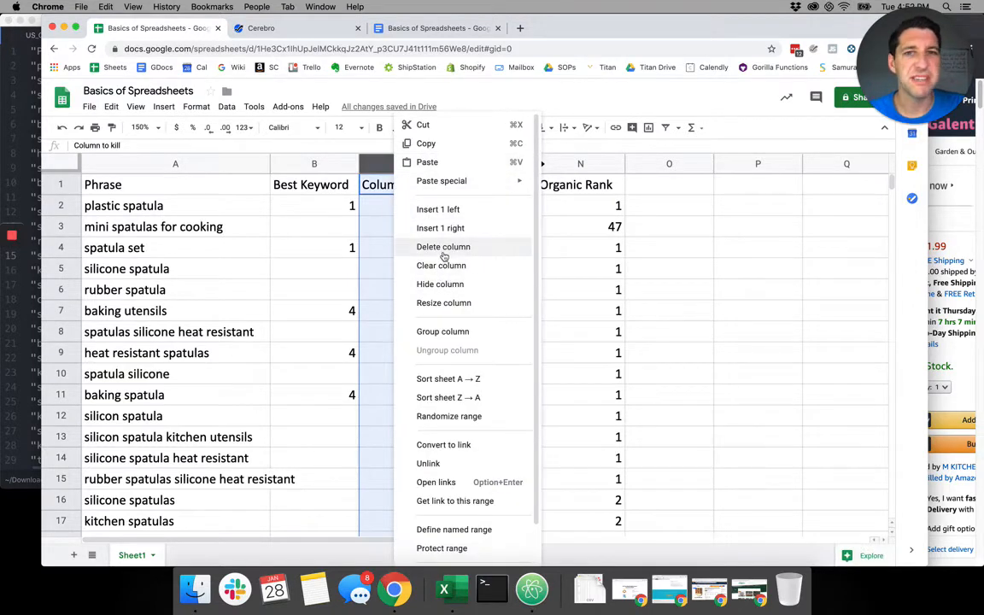
click(444, 247)
click(482, 249)
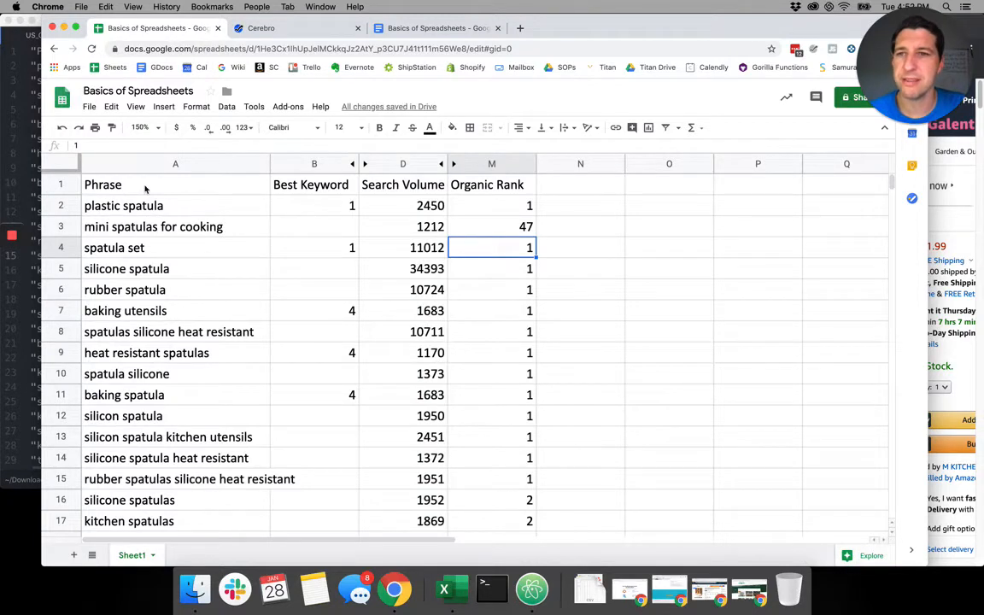
- Unhide the columns between Search Volume and Organic Rank, and hide columns E through L again
drag(145, 189, 484, 401)
click(475, 311)
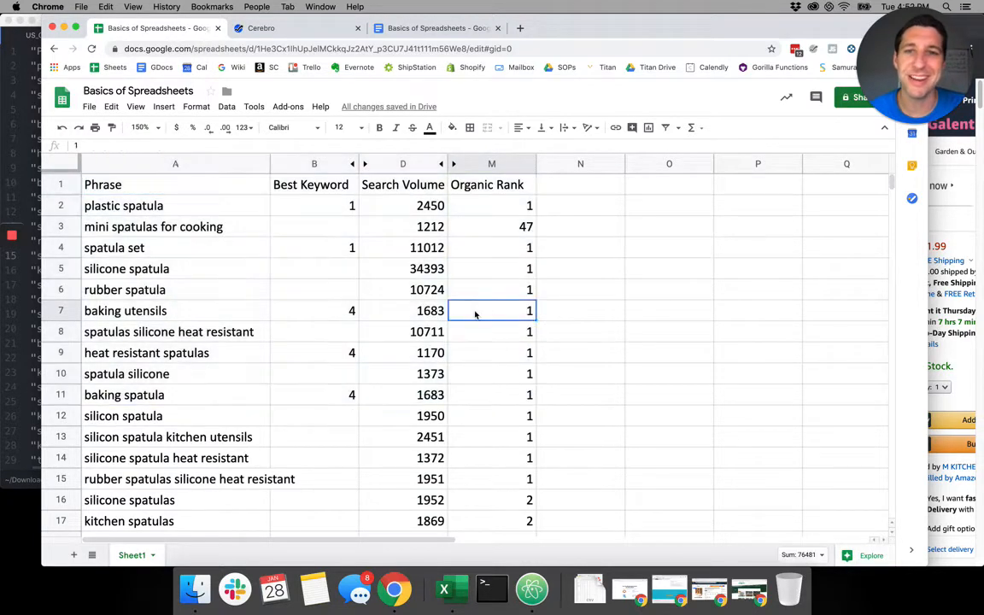
click(454, 165)
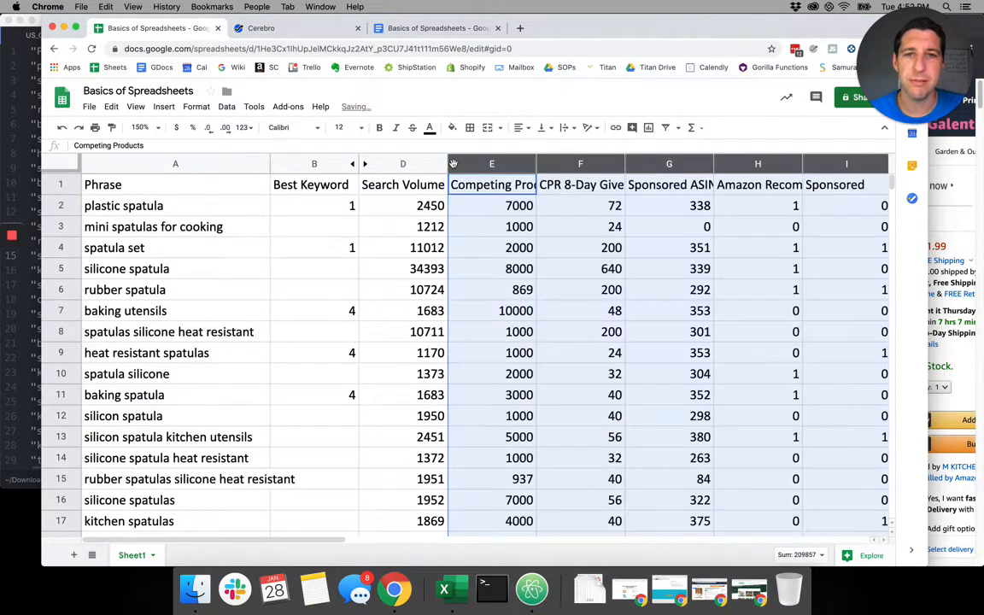
right_click(495, 169)
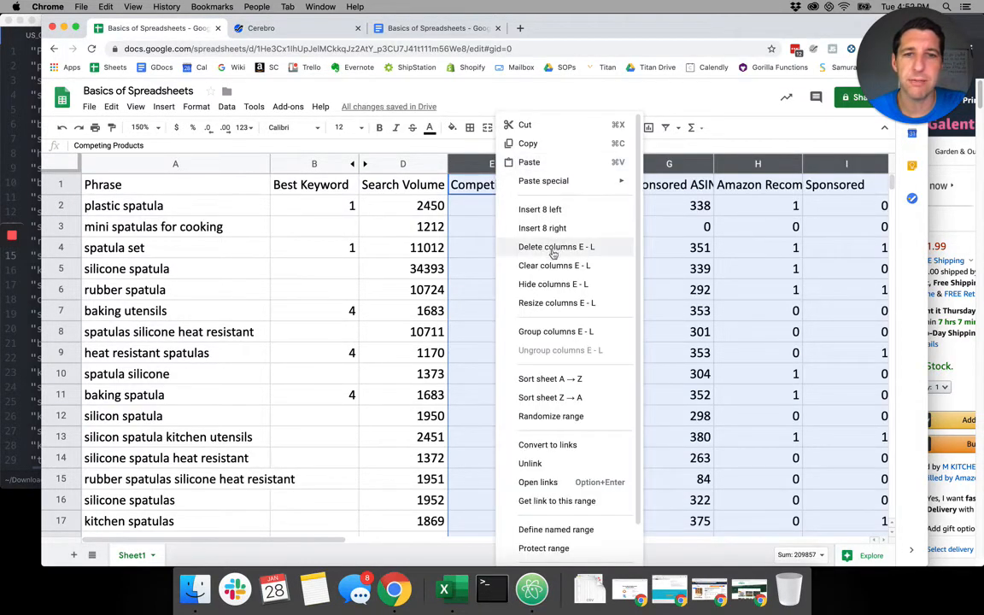
click(527, 283)
click(479, 267)
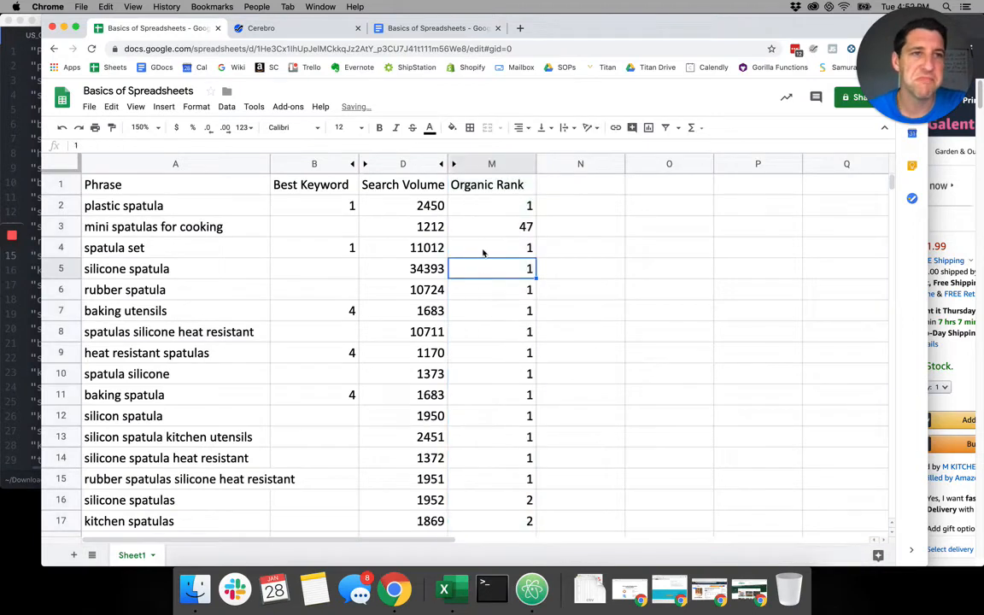
- Insert two blank rows between "mini spatulas for cooking" and "spatula set"
right_click(67, 254)
click(103, 294)
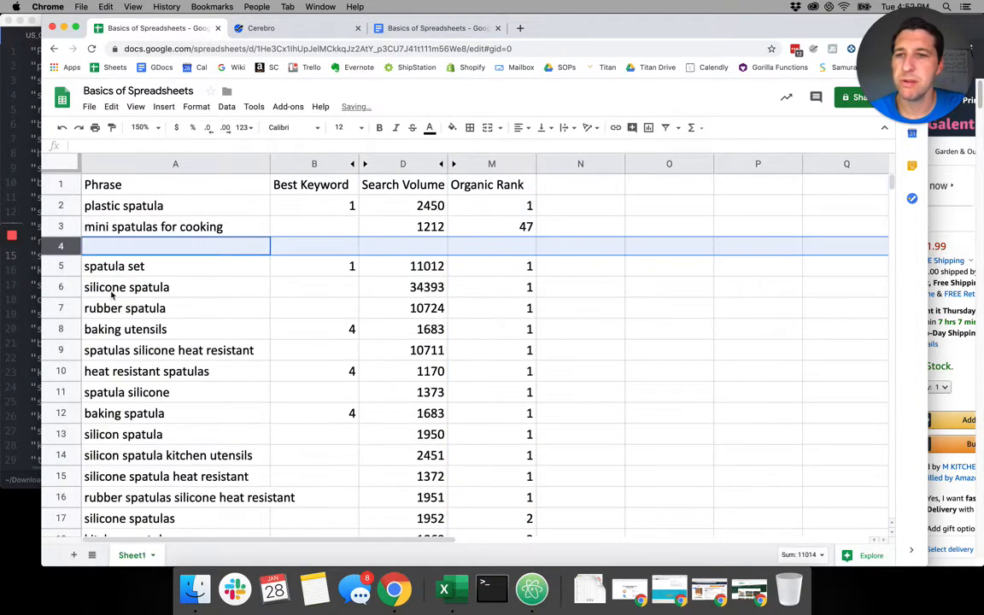
right_click(68, 246)
click(103, 296)
- Hide the two blank rows 4 and 5 above "spatula set"
shift+click(71, 248)
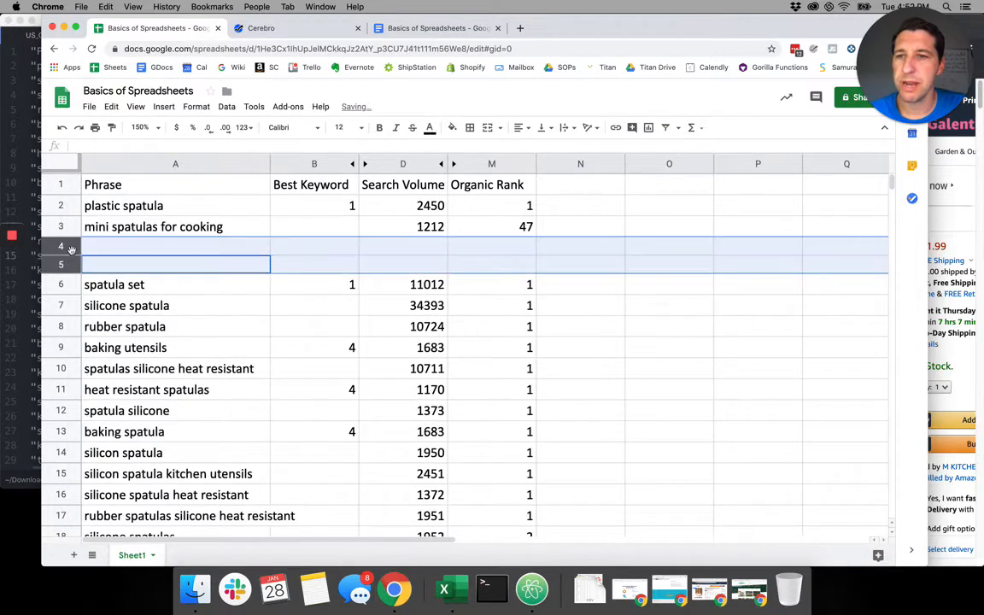
right_click(72, 248)
click(128, 374)
key(Down)
key(Down)
key(Down)
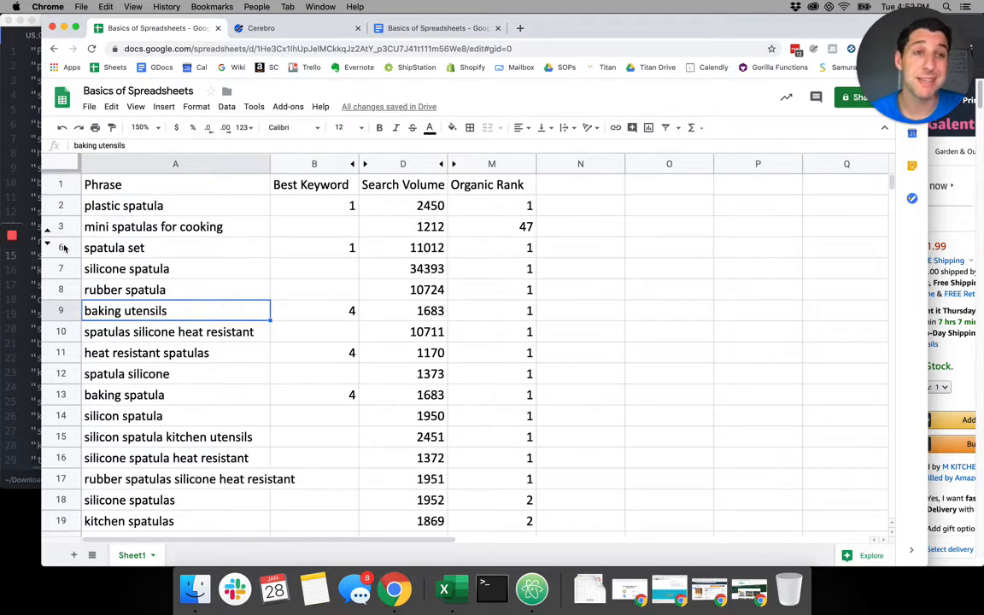
- Unhide the two blank rows 4 and 5 above "spatula set" and delete them
click(51, 238)
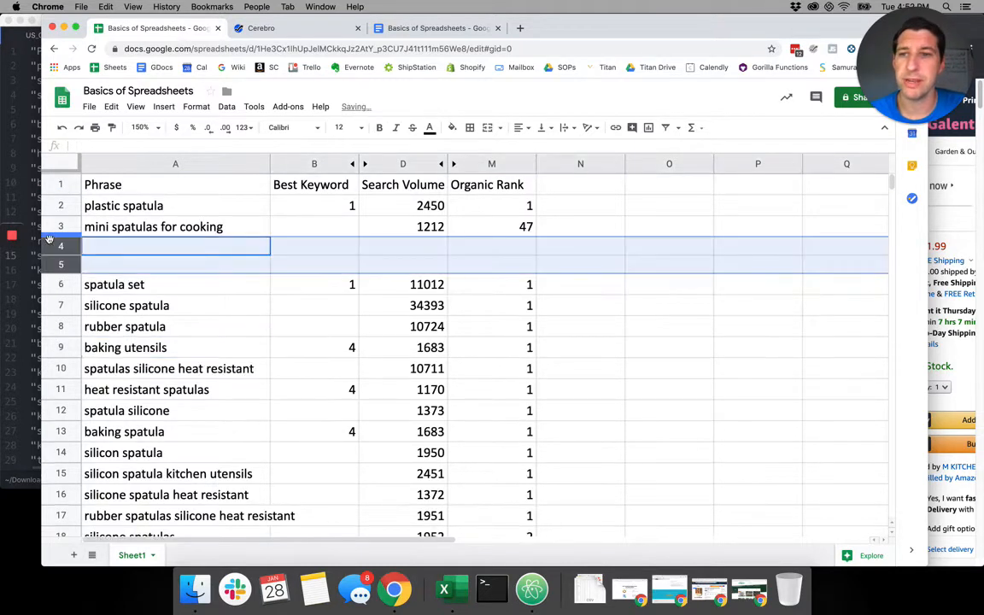
click(194, 313)
drag(68, 255, 69, 275)
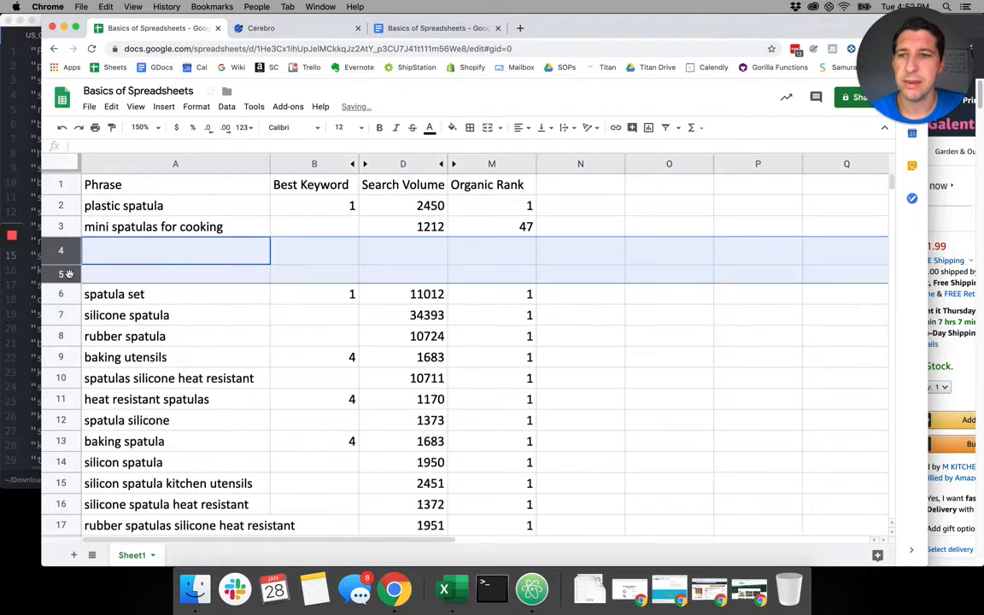
right_click(68, 274)
click(128, 395)
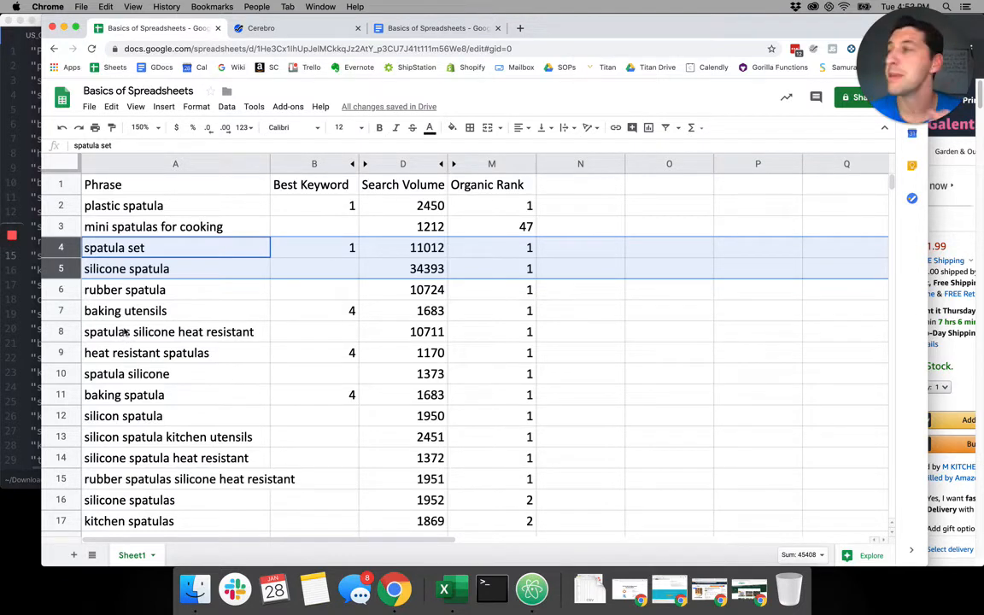
click(297, 331)
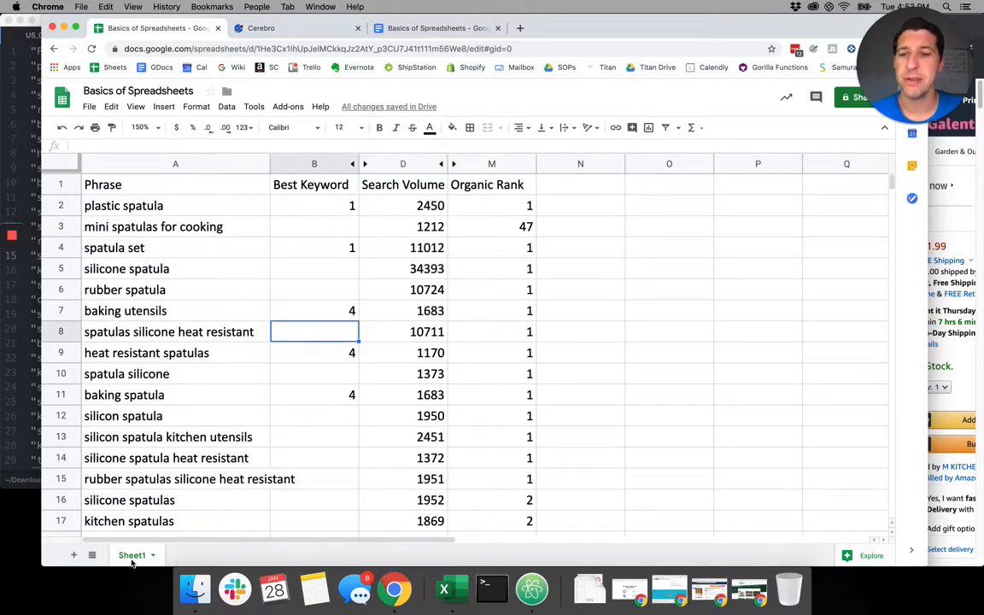
- Add a second sheet, and rename the existing sheet "tab1" and the new one "tab2"
click(73, 556)
click(137, 556)
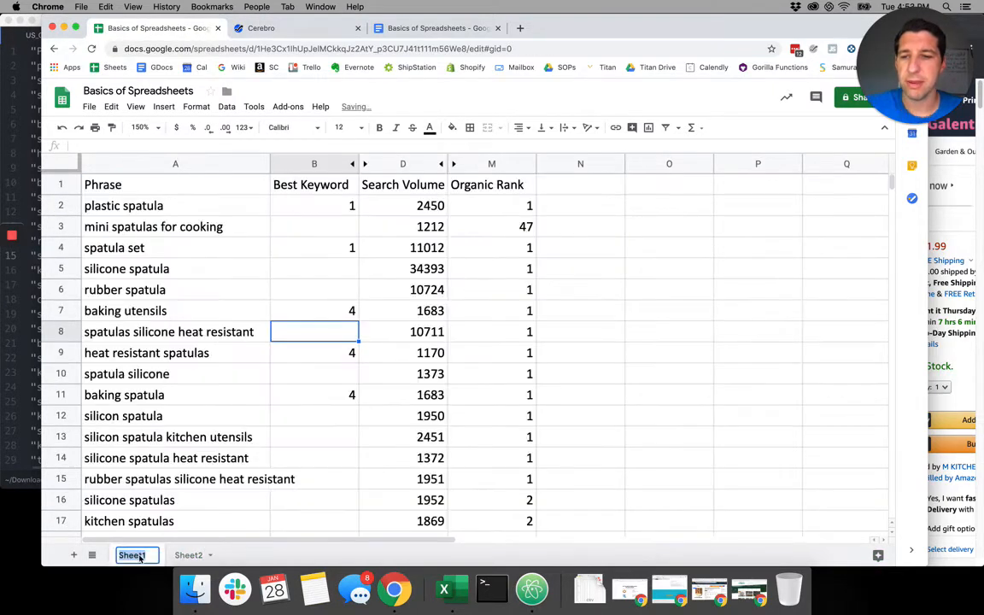
text(tab1)
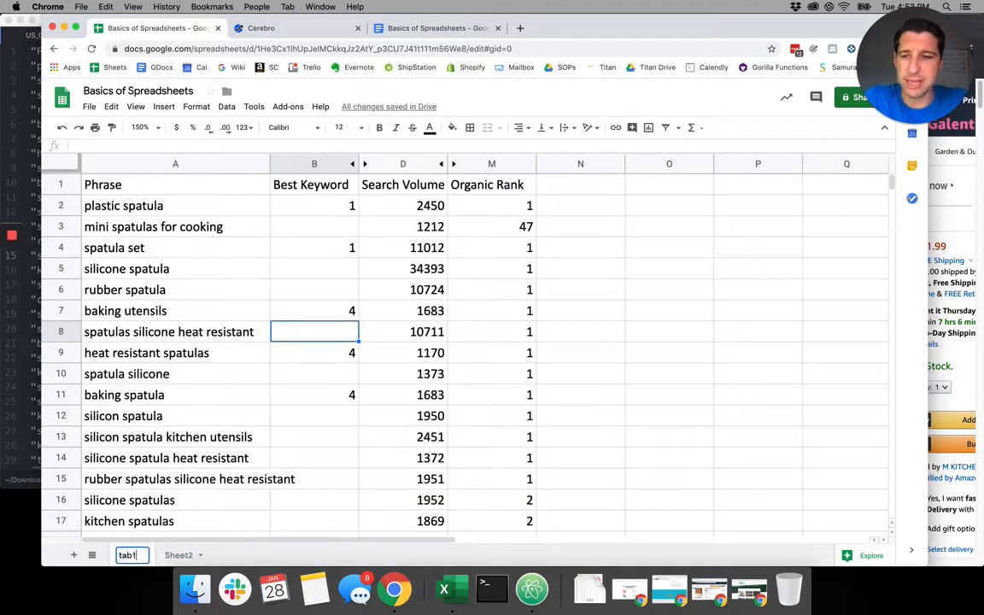
double_click(178, 555)
text(tab2)
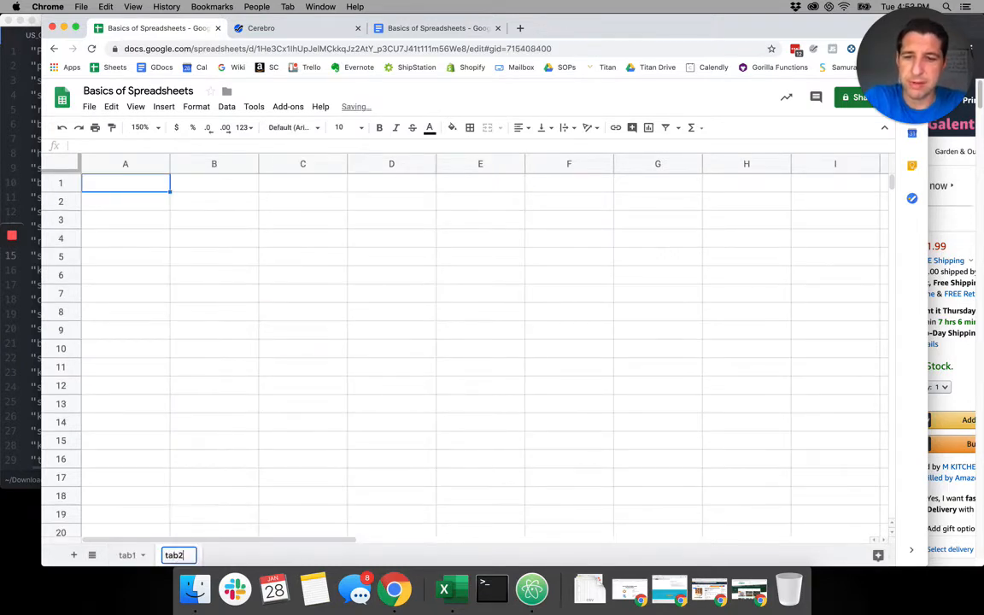
key(Return)
- Copy the header and first three keyword rows, A1:M4, from tab1 and paste them into tab2 starting at cell A1
click(135, 556)
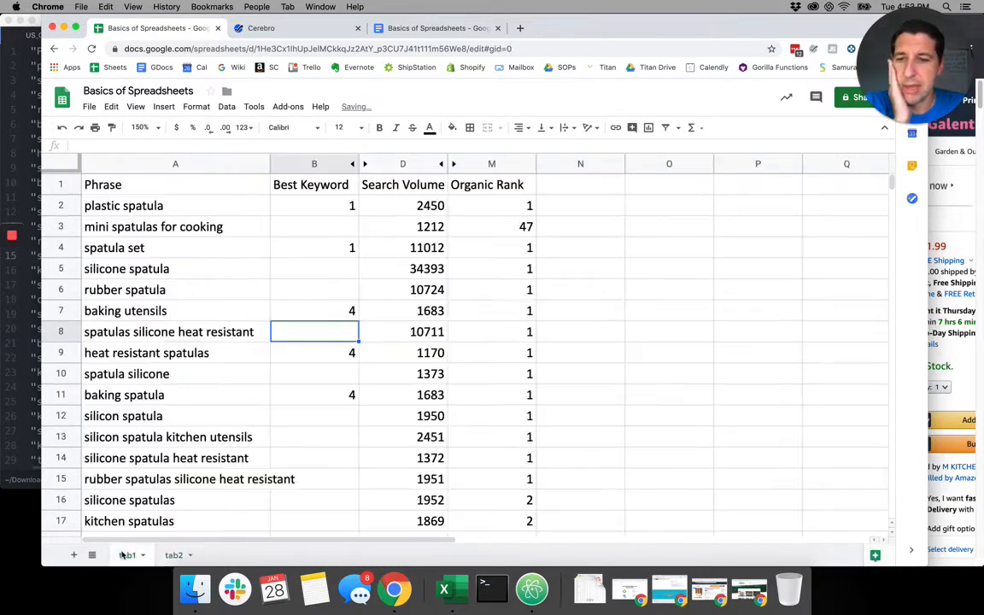
click(201, 334)
click(173, 556)
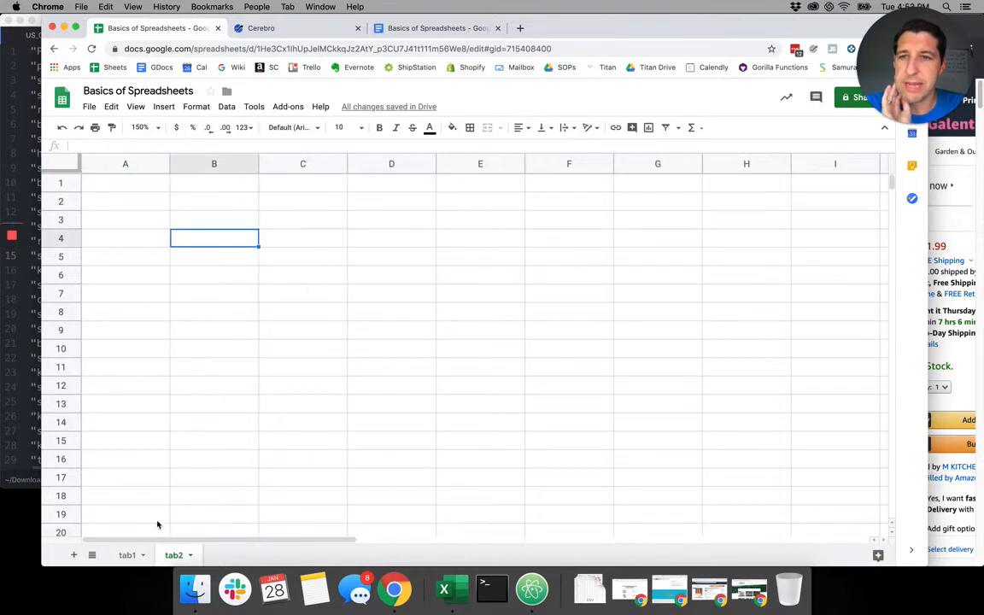
click(126, 556)
click(257, 248)
drag(184, 193, 501, 255)
key(cmd+c)
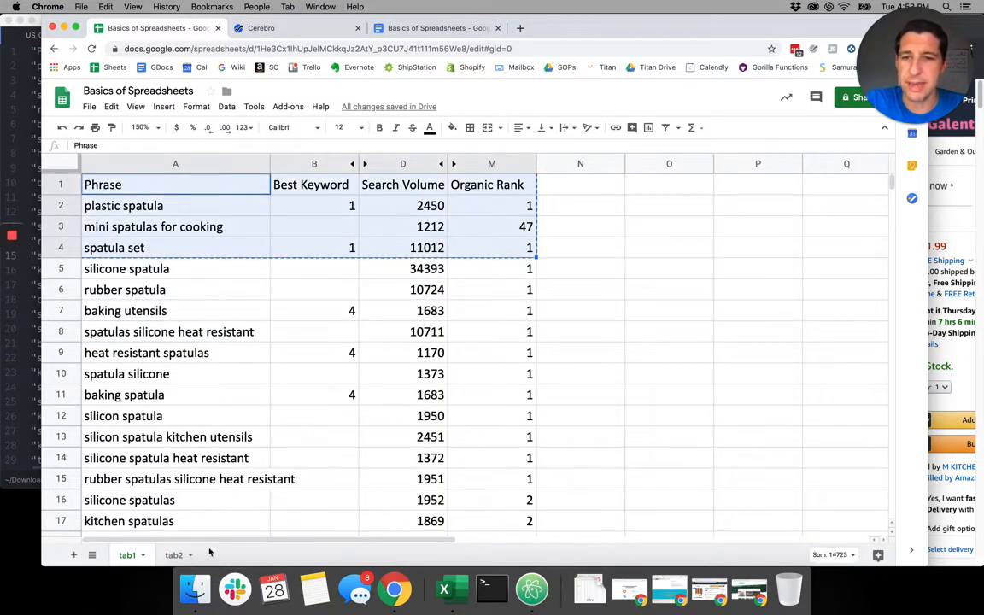
click(181, 556)
click(122, 185)
key(cmd+v)
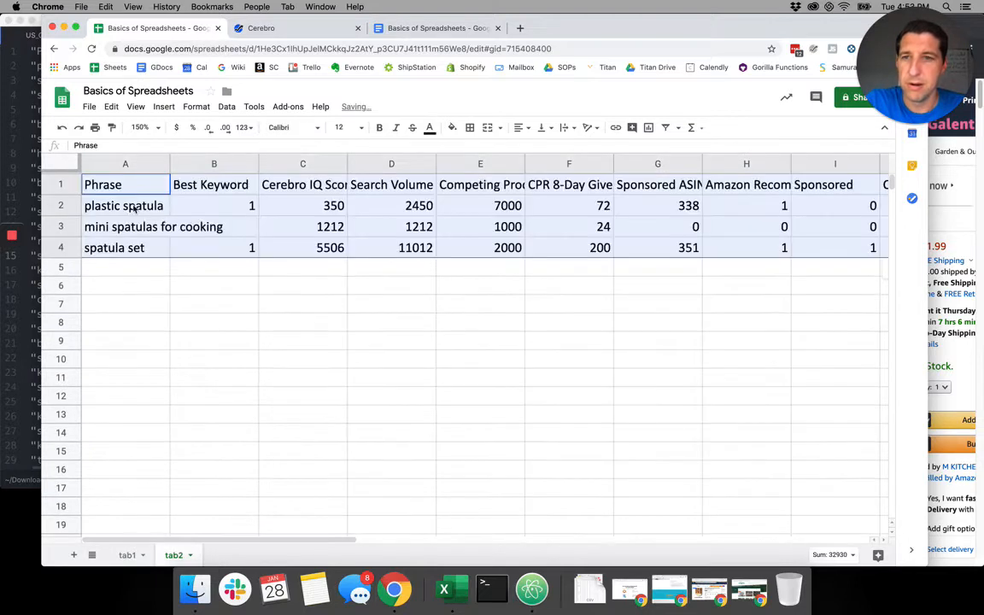
- Delete the "mini spatulas for cooking" row from tab2
click(213, 322)
right_click(72, 227)
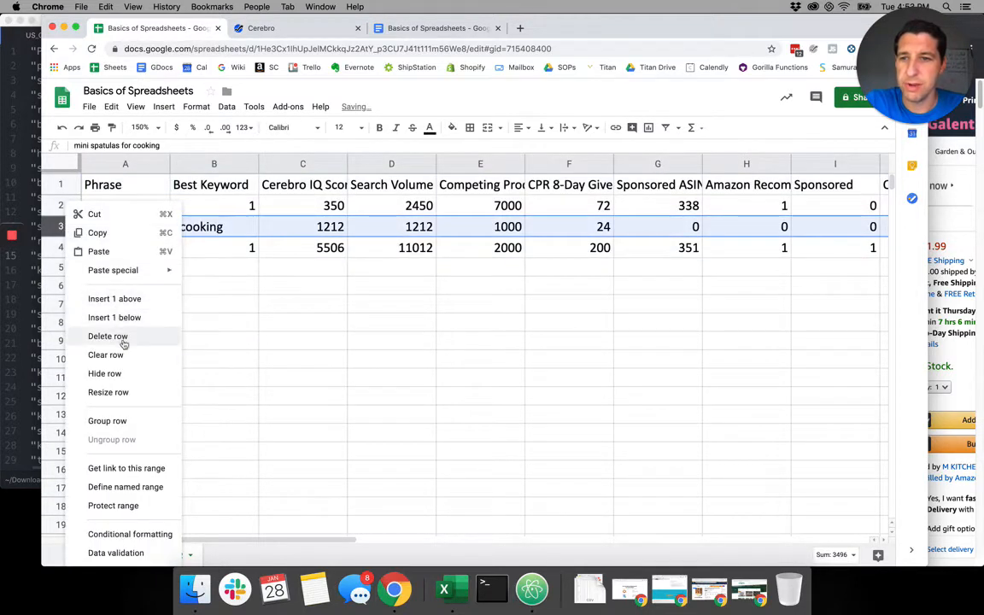
click(105, 395)
click(253, 282)
- Delete the Cerebro IQ Score column from tab2
click(295, 164)
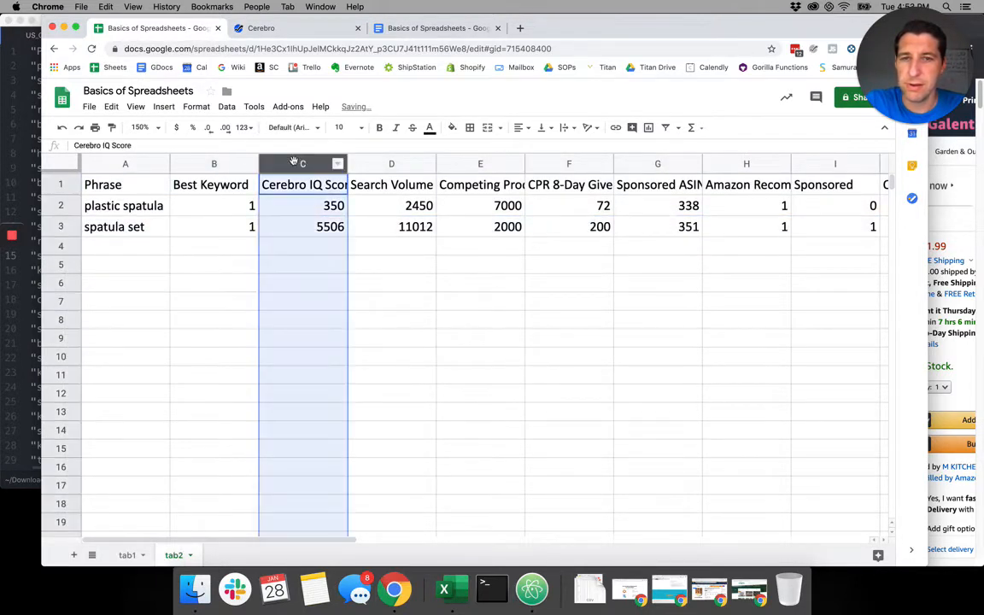
right_click(294, 165)
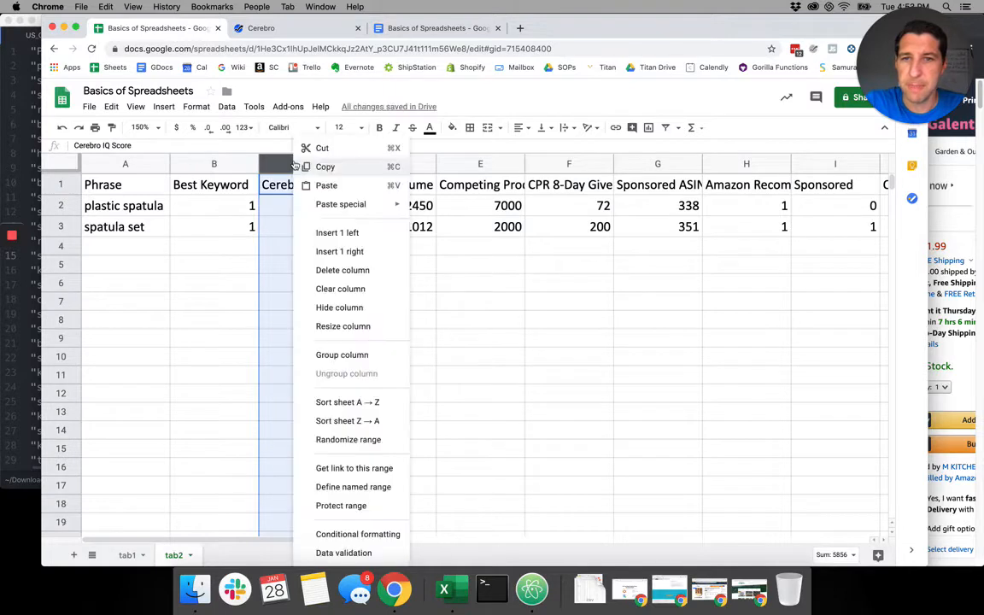
click(325, 270)
click(325, 272)
- Delete the columns from Competing Products through Sponsored Rank in tab2, and return to the first column
drag(363, 165, 751, 218)
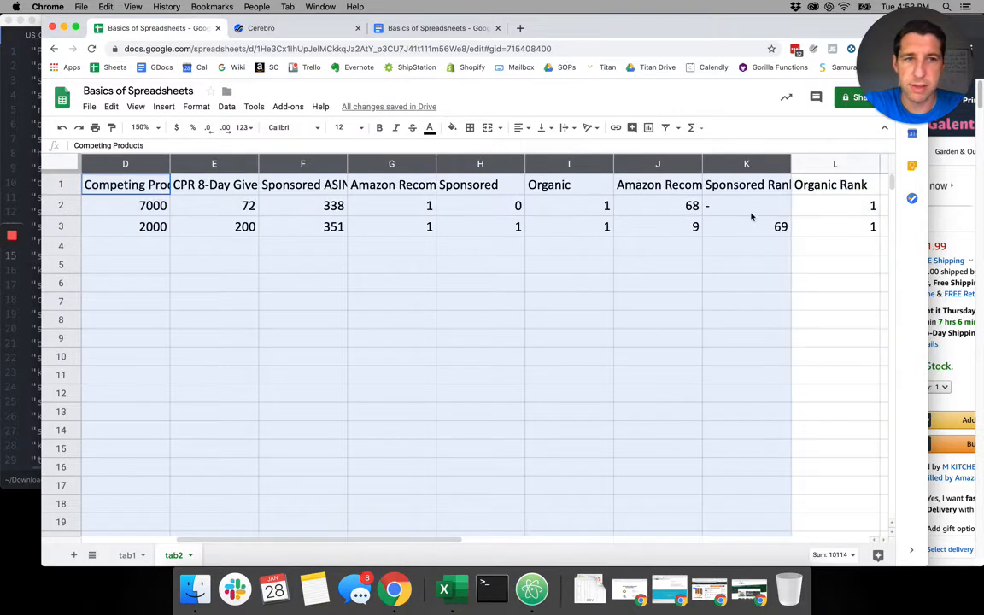
right_click(736, 217)
click(758, 247)
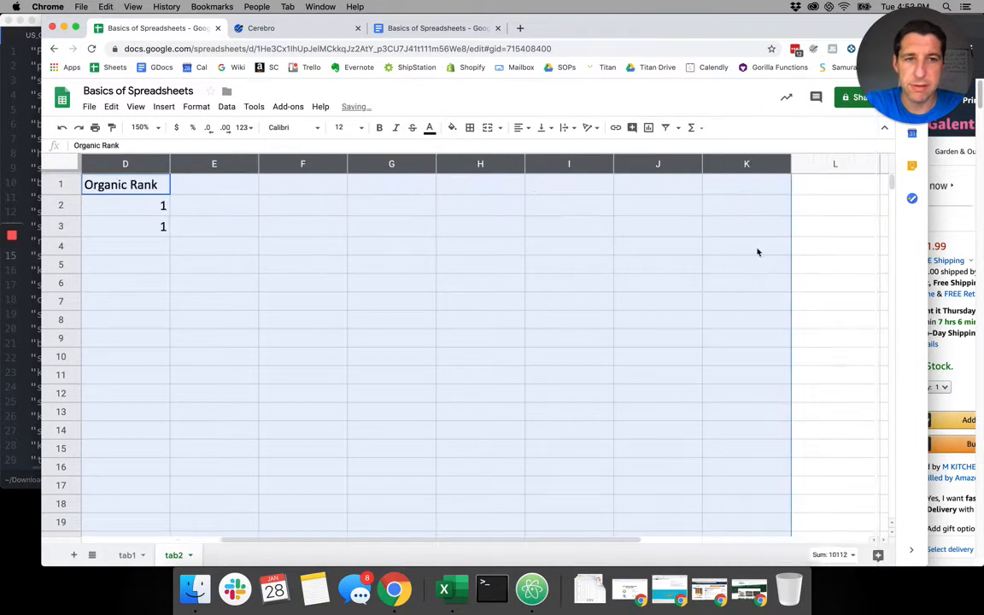
click(369, 272)
key(Home)
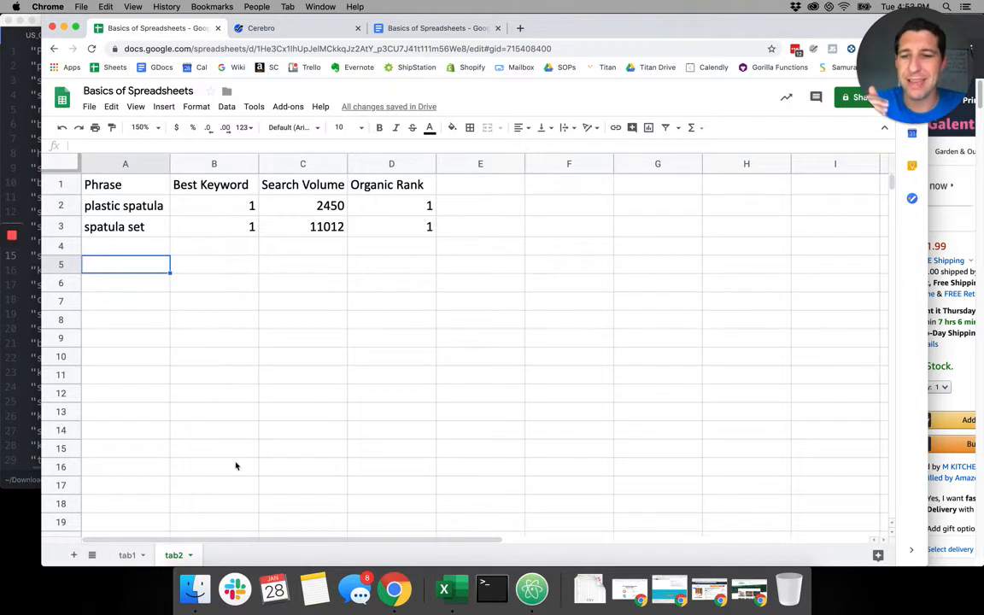
- Rename the tab2 sheet "Best Keywords!" and the tab1 sheet "All Keywords"
double_click(176, 555)
text(Bes)
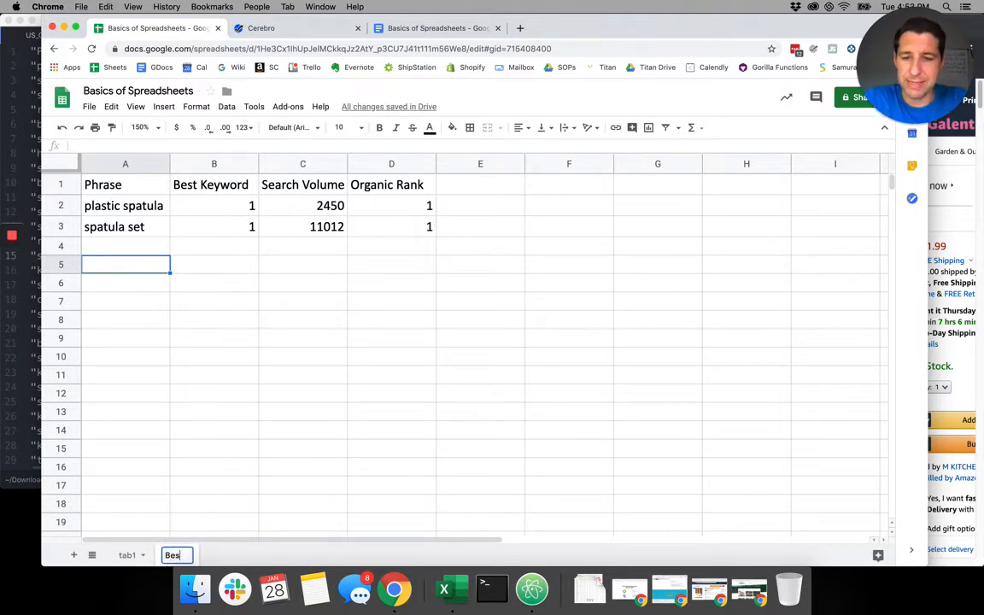
text(t Keywords!)
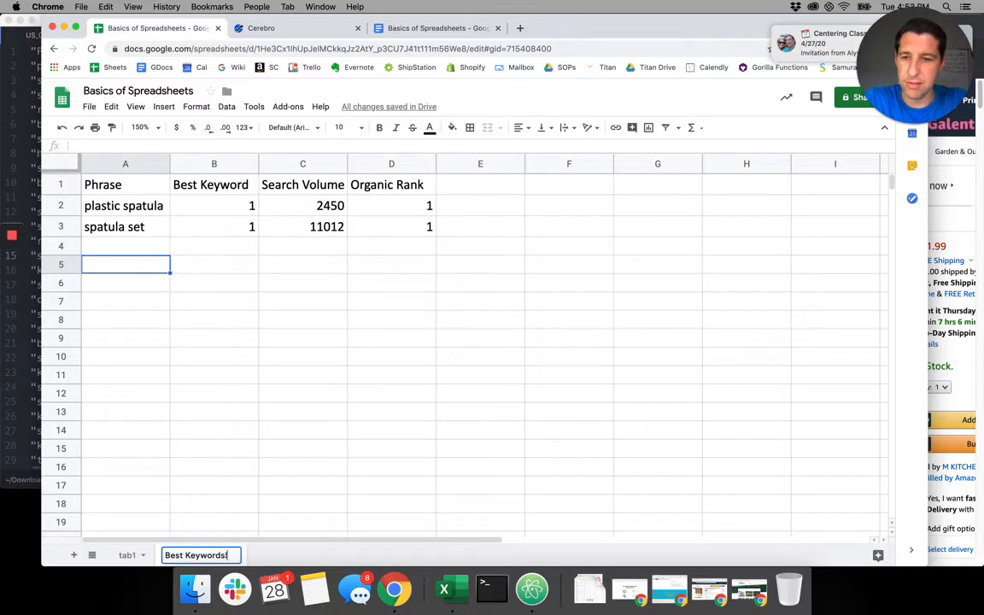
key(Return)
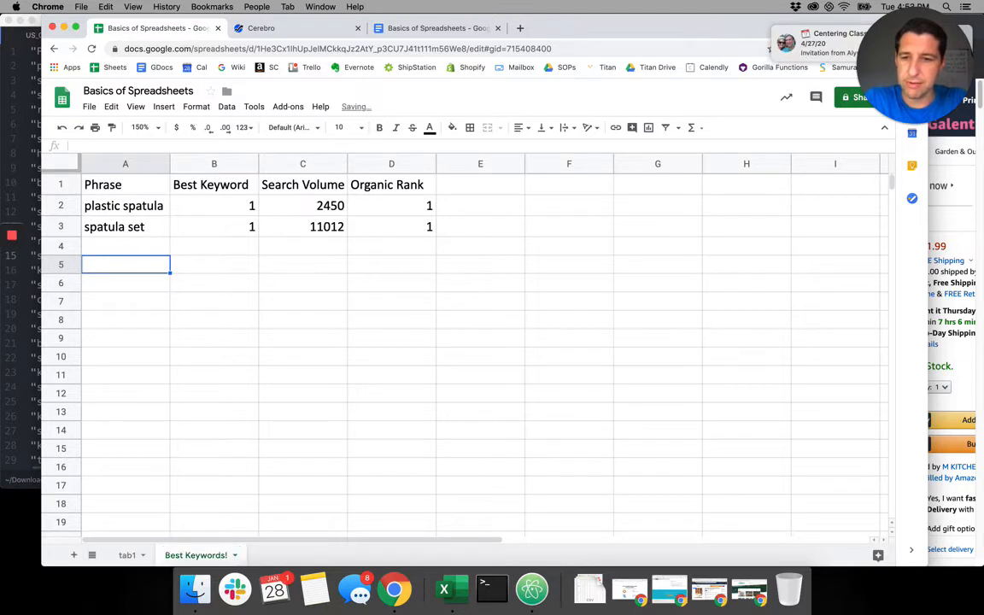
double_click(126, 555)
text(All Keywords)
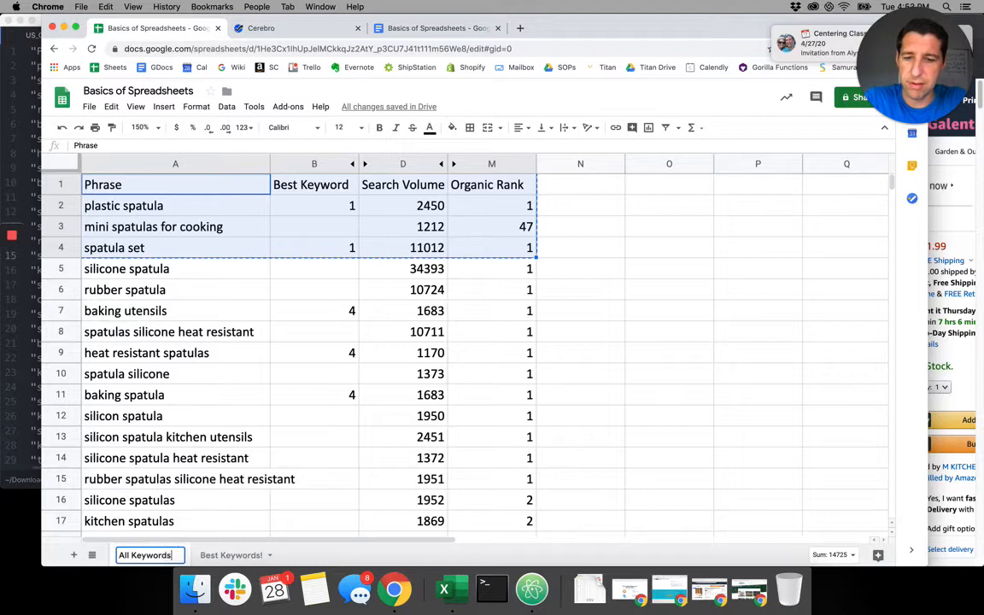
key(Return)
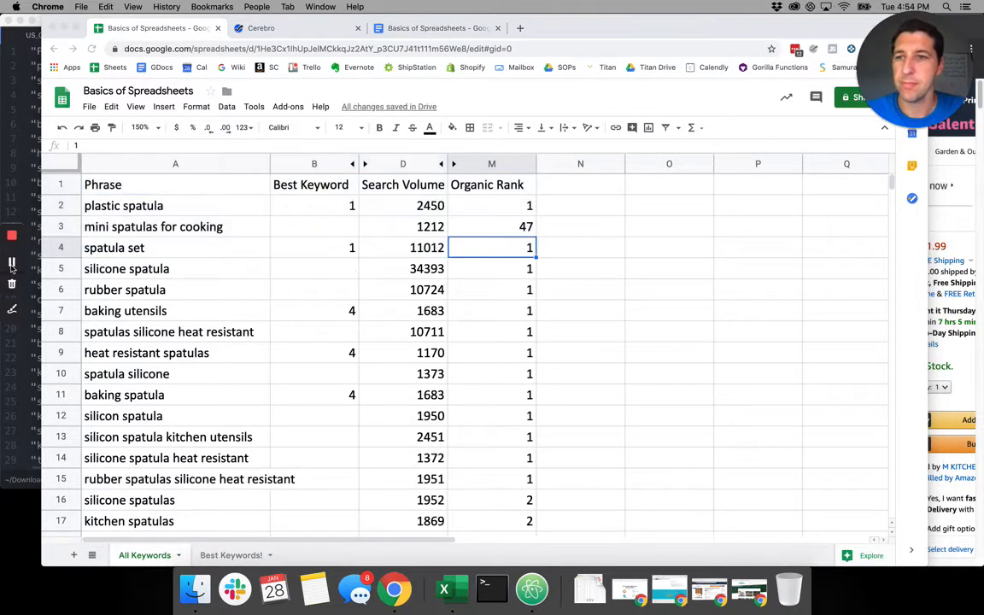
click(202, 271)
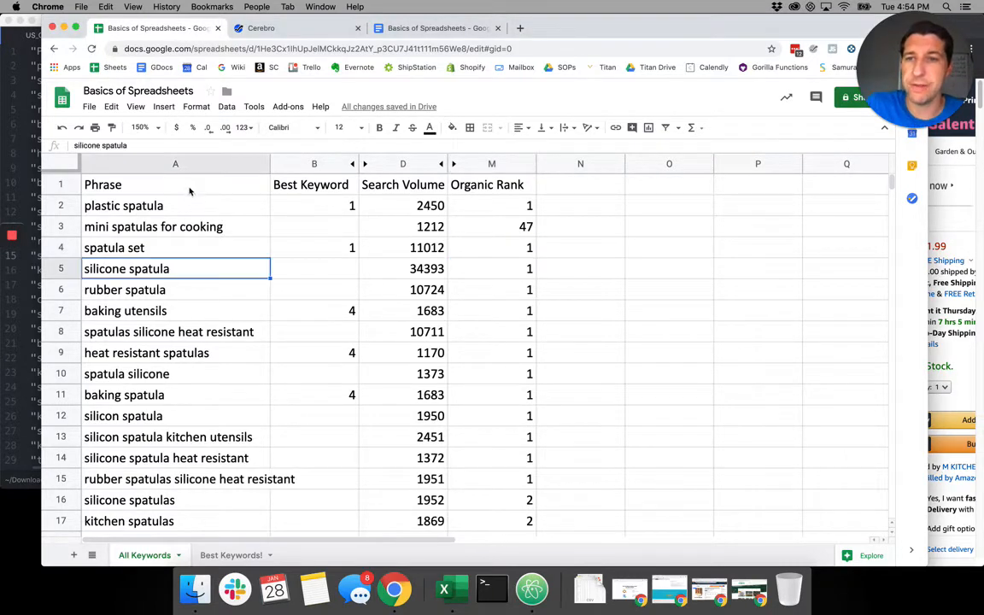
drag(189, 192, 520, 547)
click(443, 313)
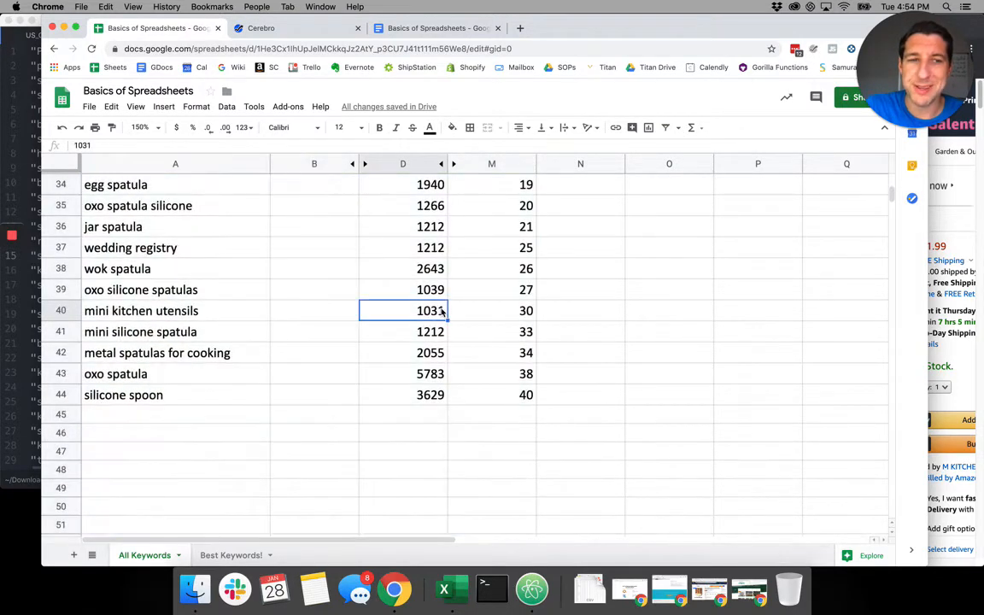
scroll(442, 313, up, 10)
- Select the entire keyword table in the All Keywords sheet and create a filter on it
click(161, 249)
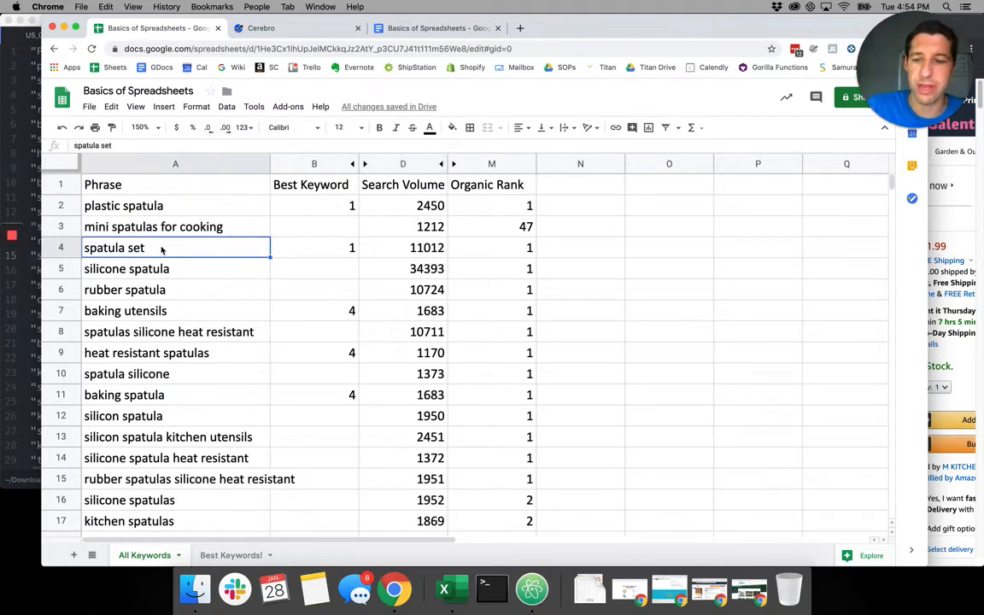
key(super+a)
scroll(215, 268, down, 12)
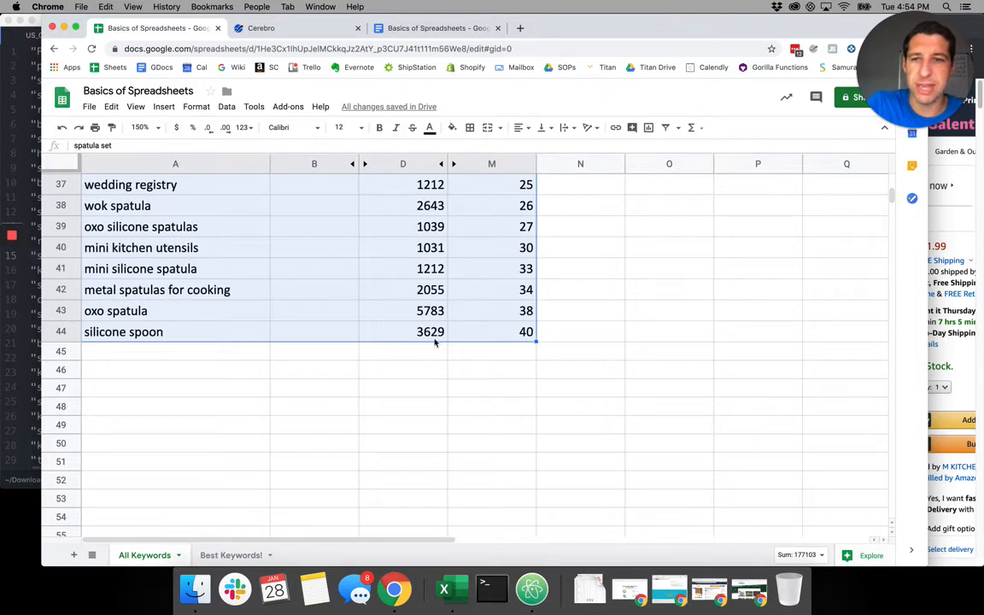
scroll(504, 268, up, 12)
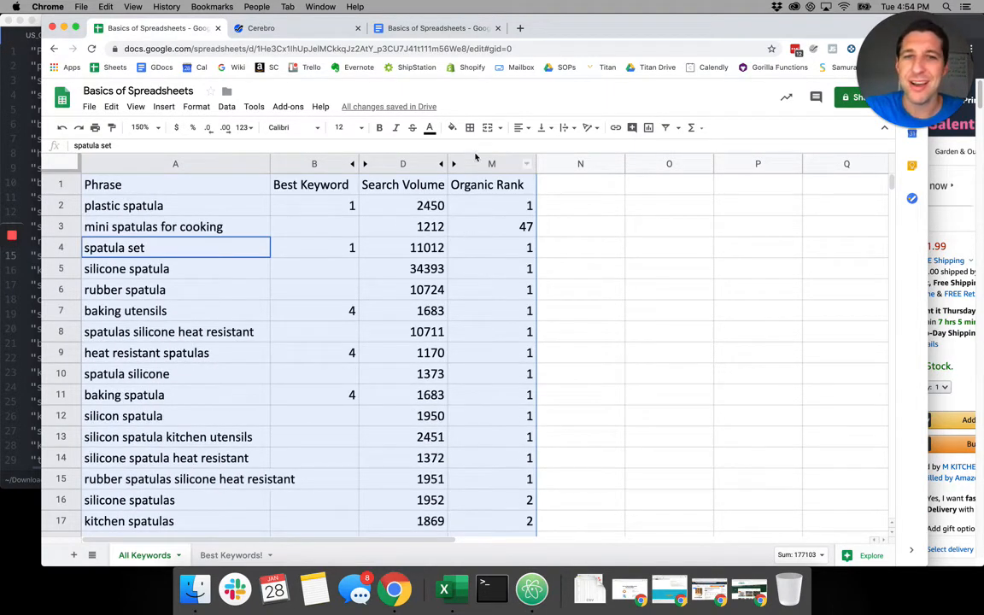
click(666, 127)
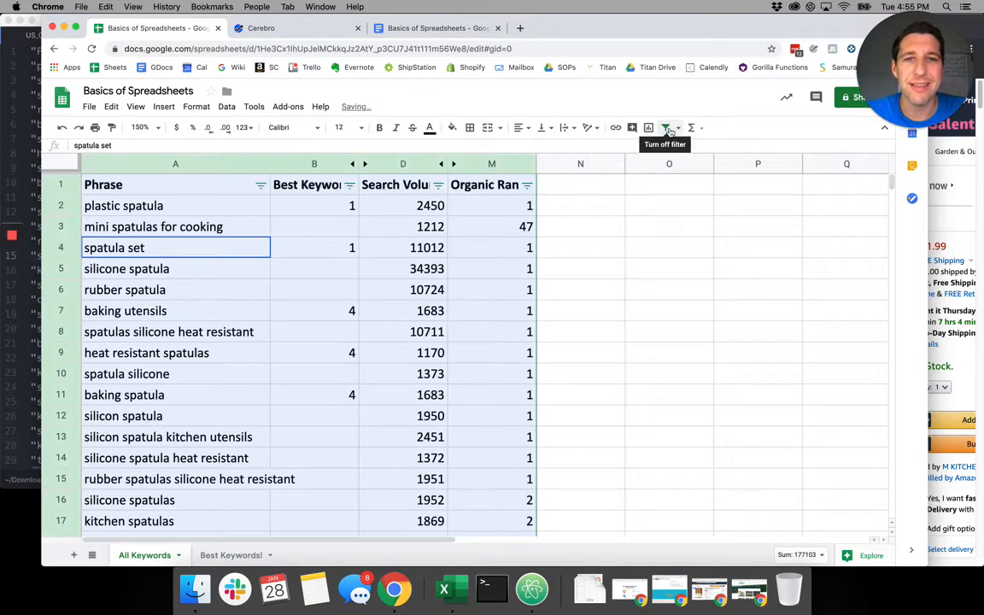
click(453, 236)
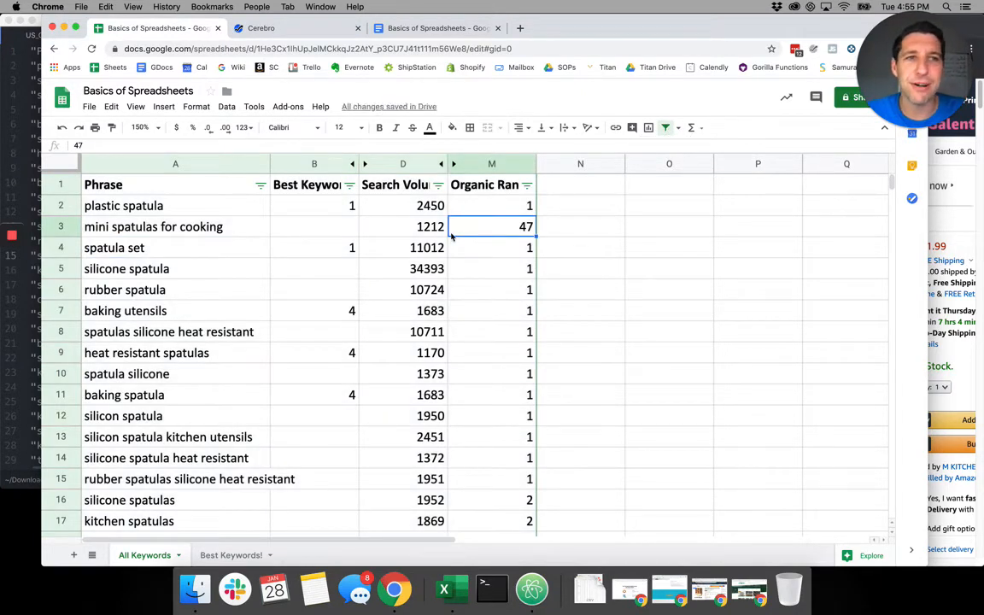
- Sort the keyword table by Organic Rank from A → Z, and select the rank 1 cells M2:M14
click(248, 215)
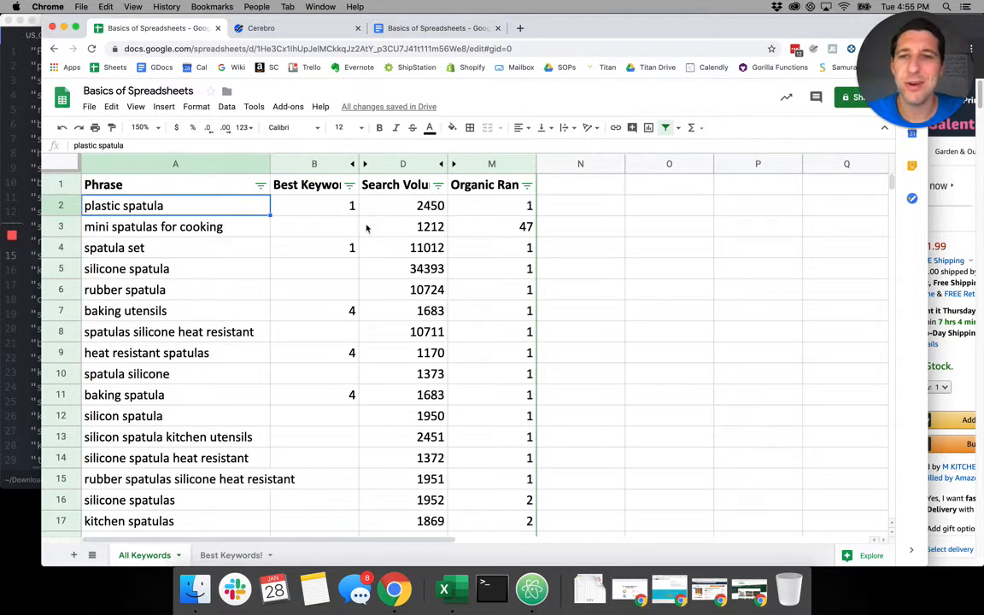
click(512, 216)
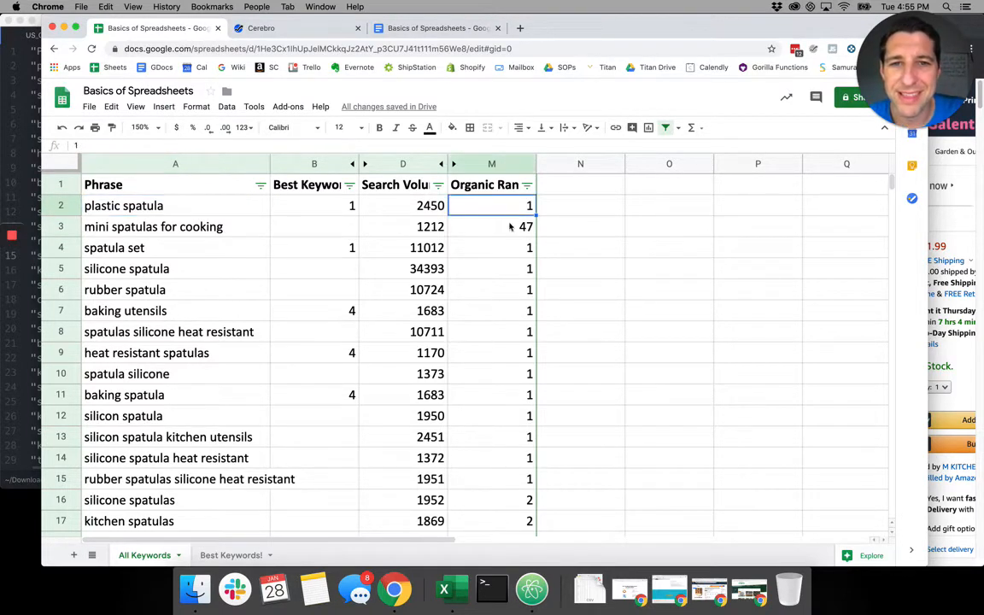
scroll(501, 329, down, 5)
scroll(501, 324, up, 5)
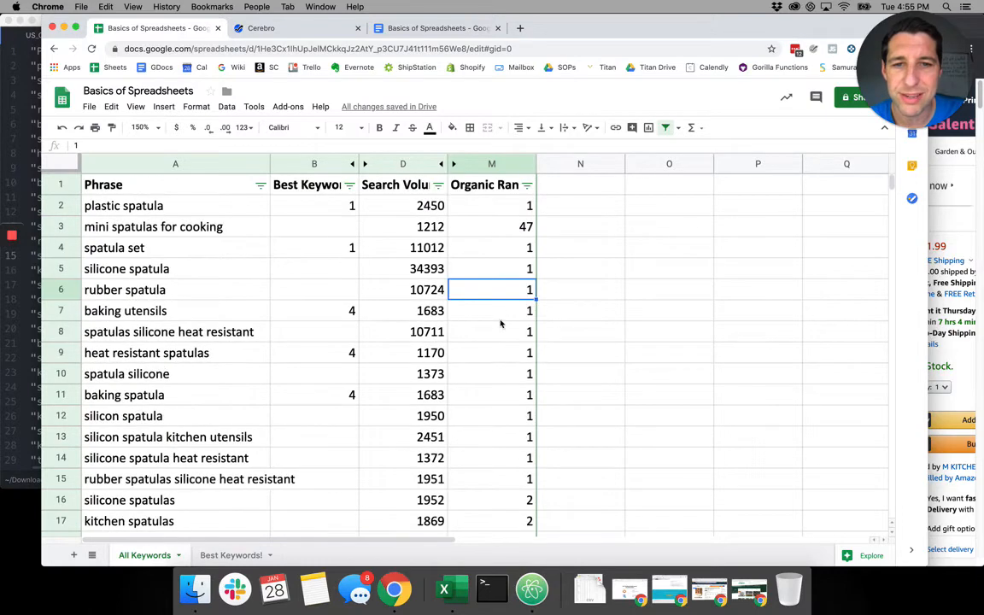
click(526, 186)
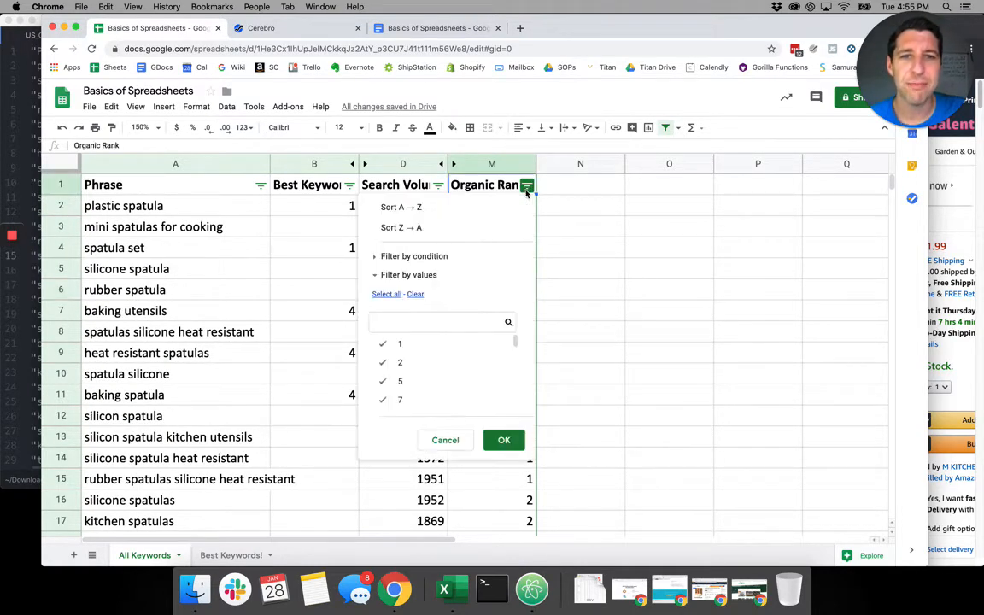
click(463, 212)
click(487, 262)
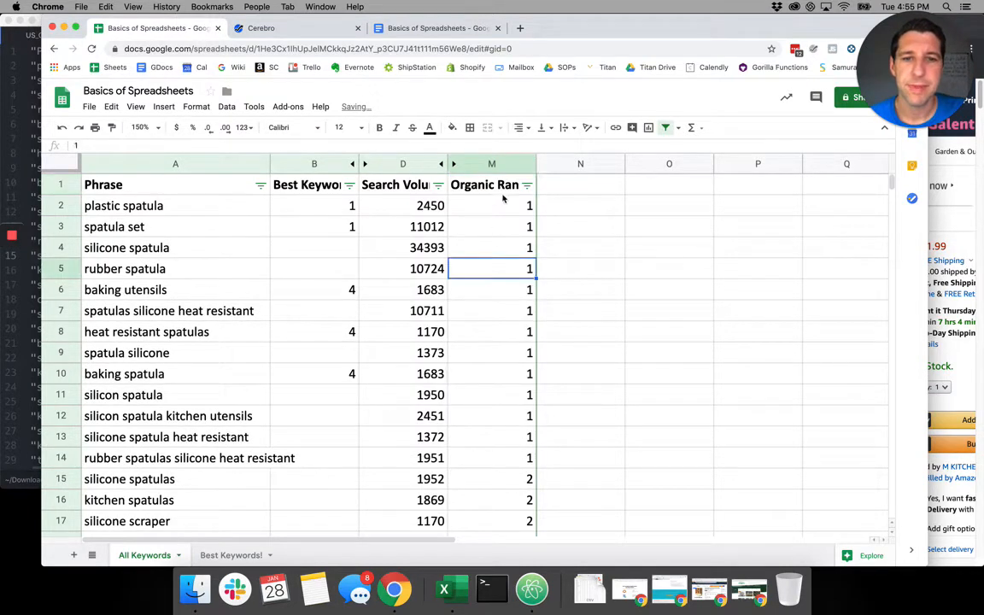
drag(513, 209, 512, 457)
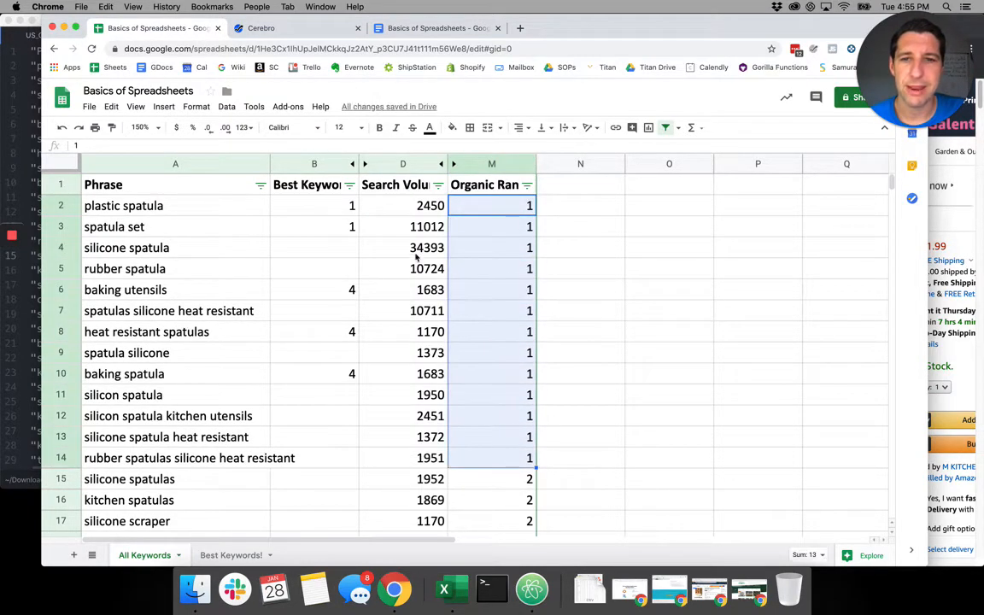
- Sort the keyword table by Search Volume from Z → A, and select the first phrase
click(374, 231)
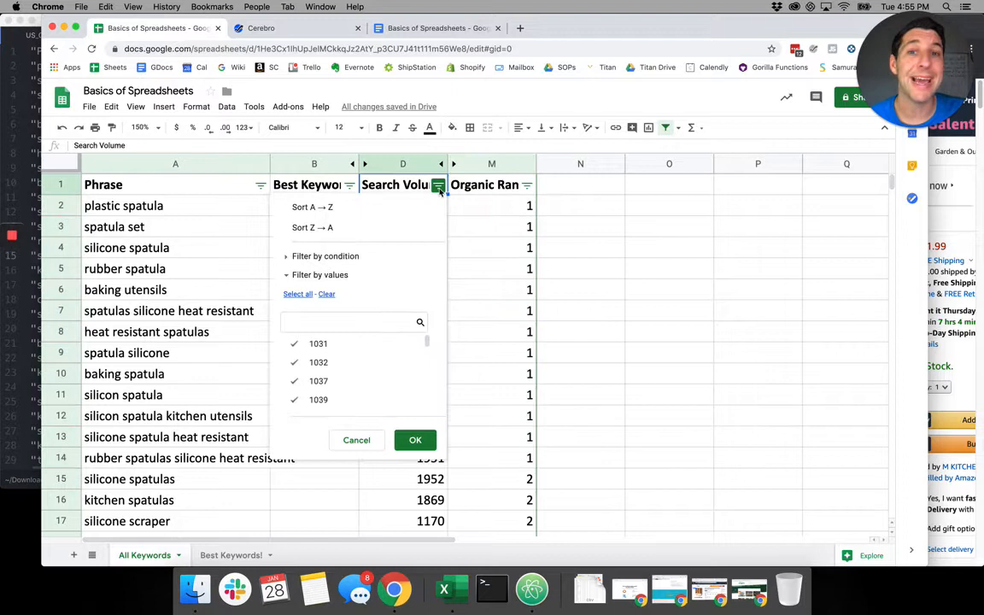
click(405, 228)
click(223, 212)
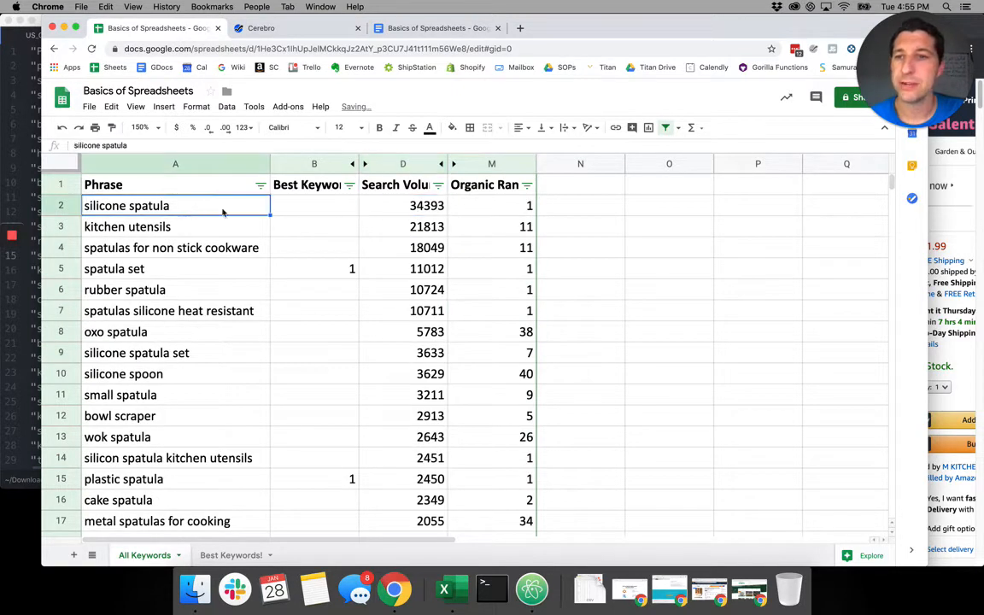
- Examine the Search Volume figures against the Organic Rank values down the sorted keyword list
click(415, 212)
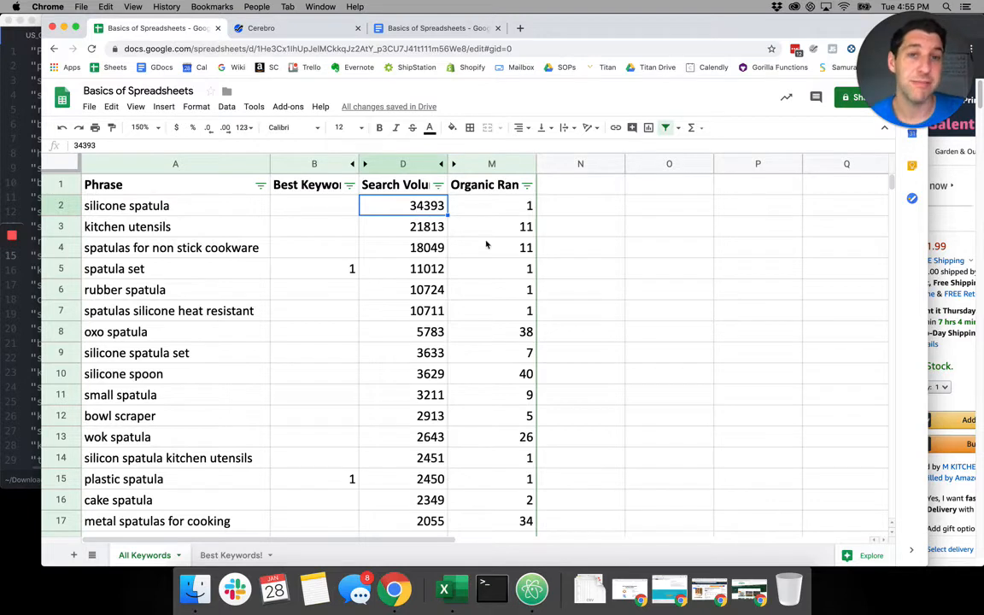
drag(512, 212, 513, 353)
drag(410, 206, 427, 416)
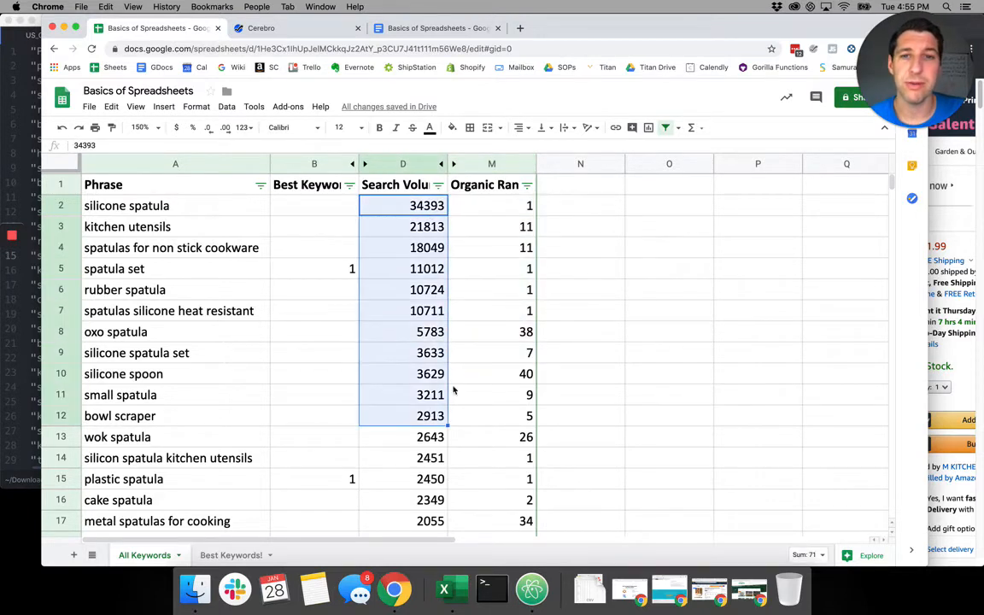
click(506, 247)
click(368, 206)
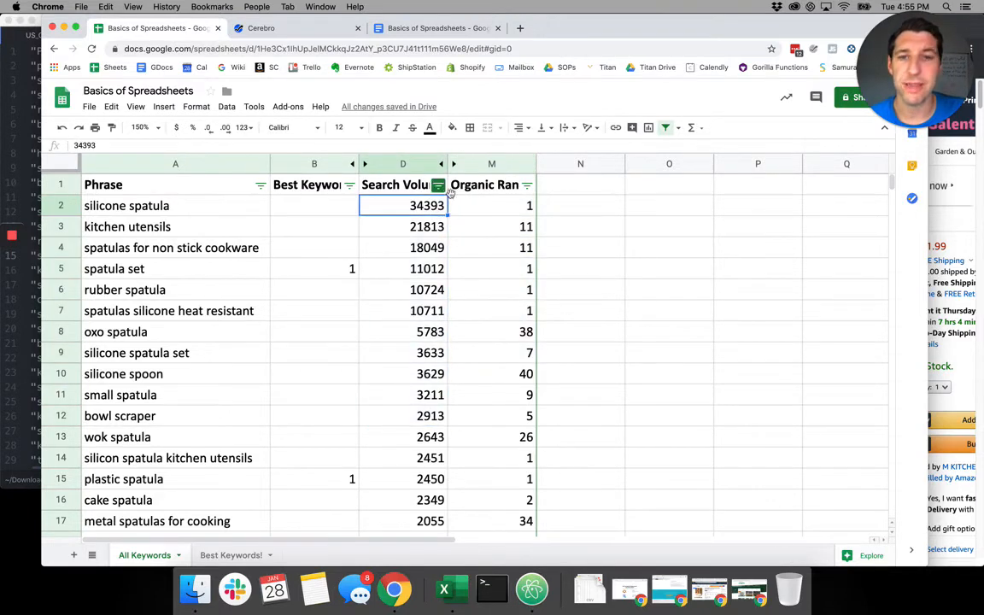
click(496, 210)
scroll(475, 282, down, 5)
scroll(479, 316, down, 5)
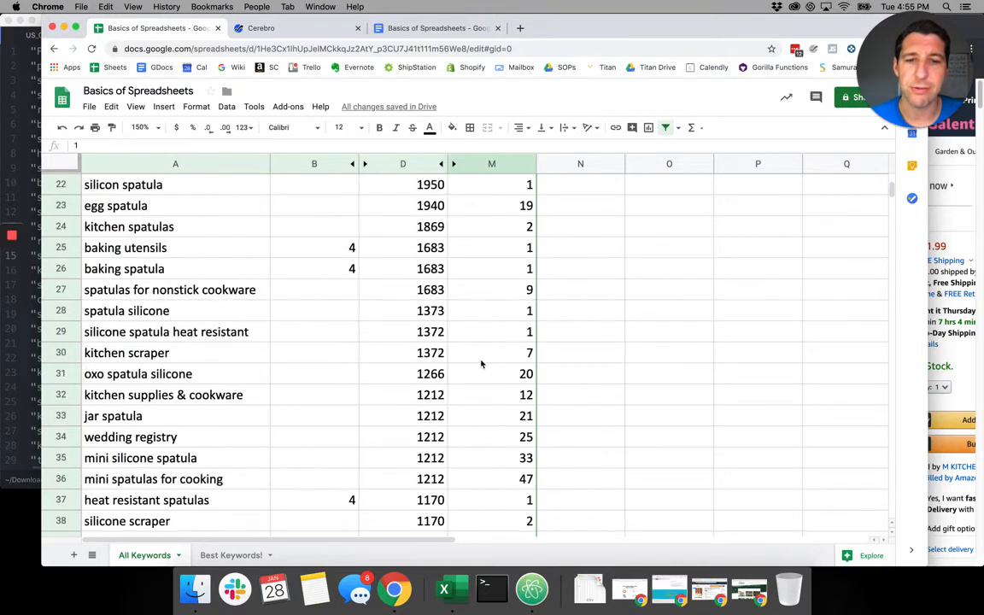
scroll(481, 342, up, 10)
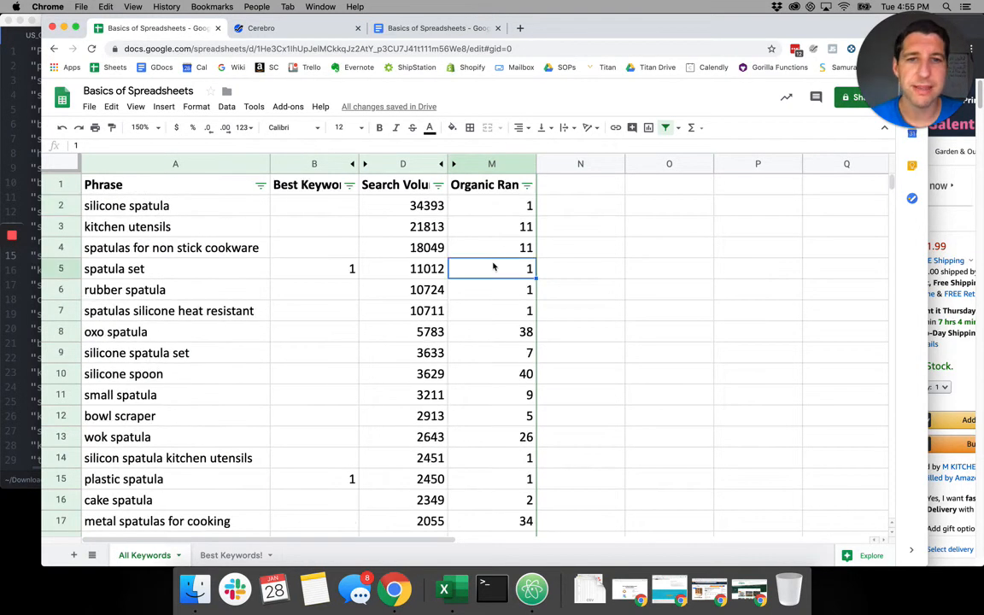
- Filter the Organic Rank column by values to hide ranks 1 and 2, and look over the remaining ranks
click(528, 186)
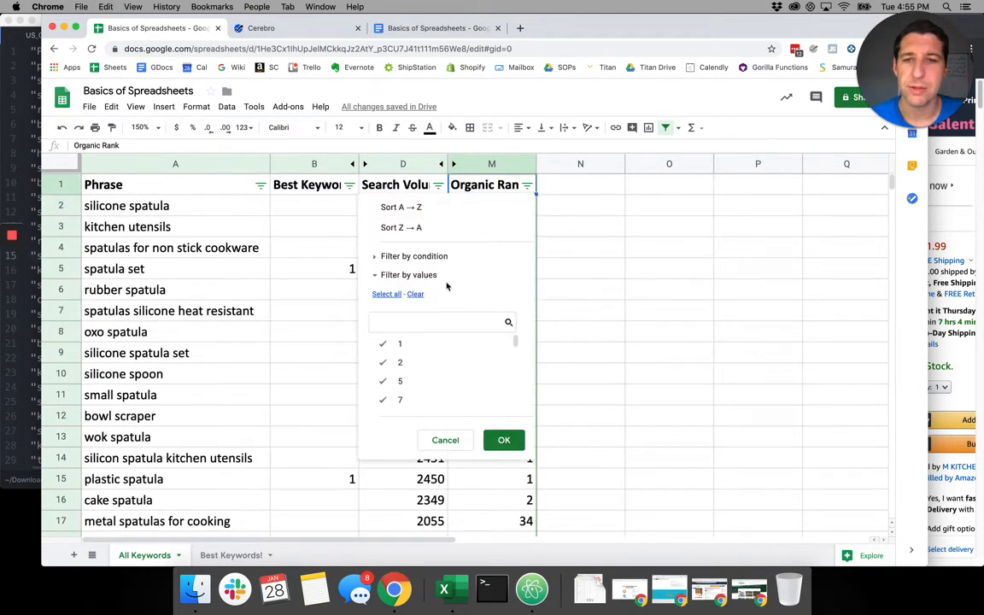
scroll(422, 353, down, 5)
scroll(435, 401, up, 3)
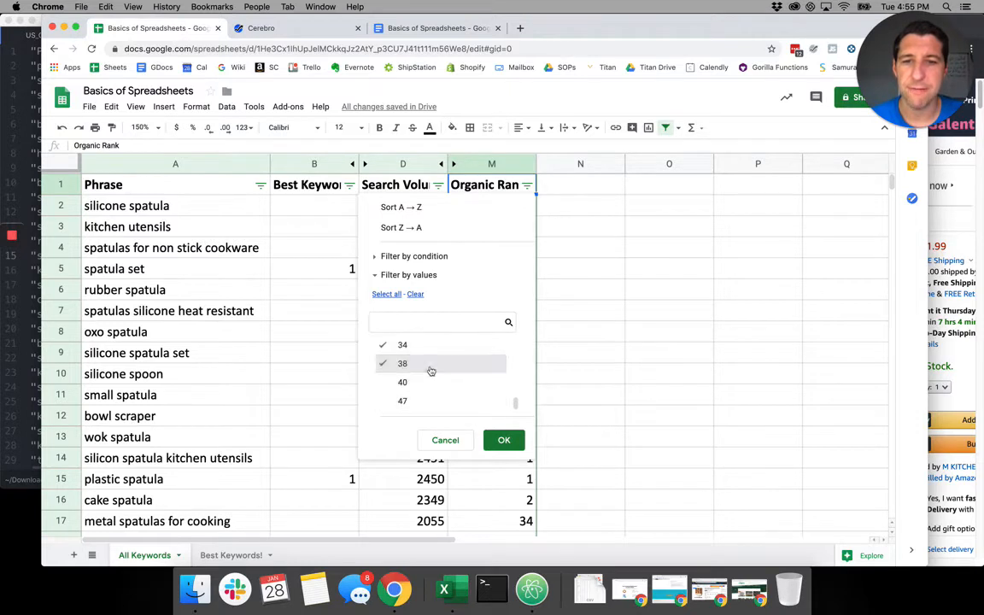
scroll(438, 403, up, 4)
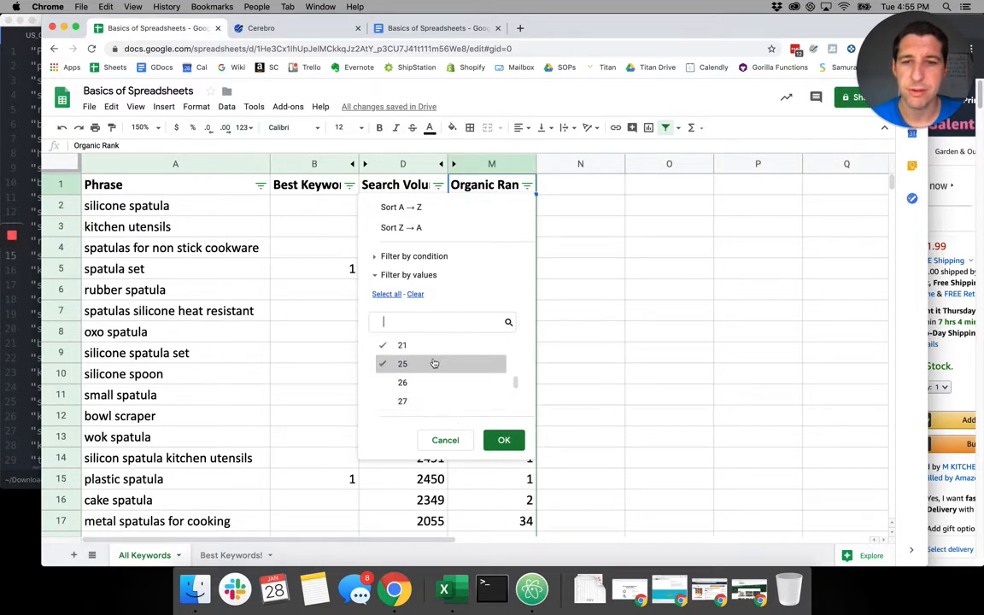
click(452, 344)
click(452, 362)
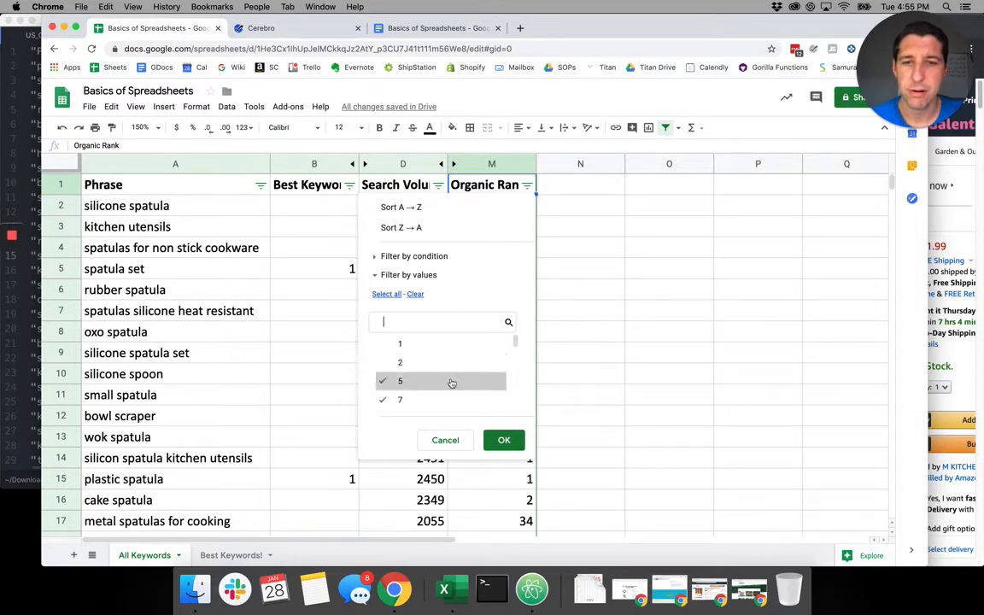
click(504, 440)
drag(493, 205, 504, 474)
scroll(503, 468, down, 5)
scroll(494, 381, up, 3)
scroll(495, 342, up, 3)
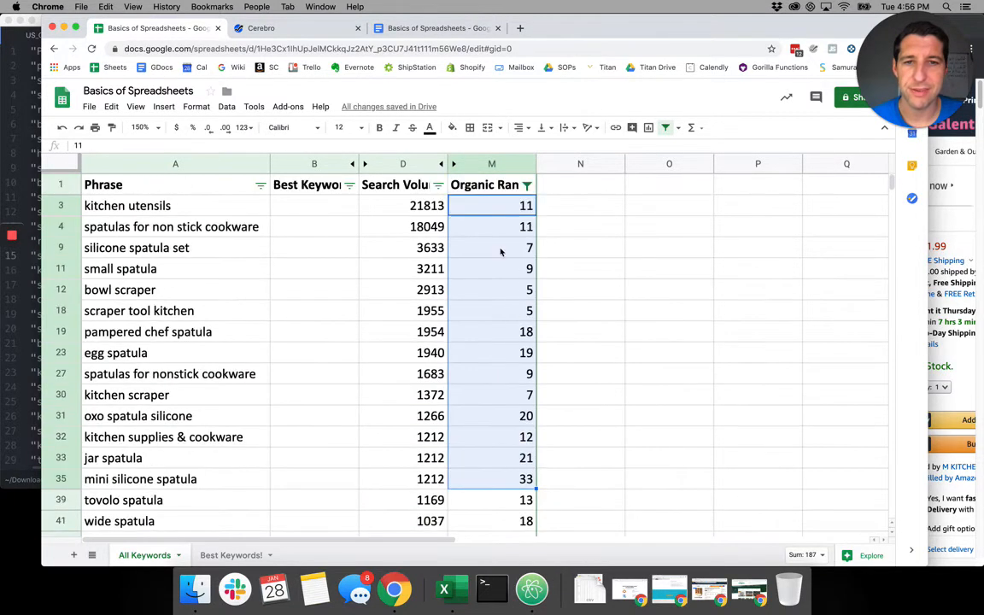
- Clear the Organic Rank value filter by selecting all values again
click(528, 185)
click(386, 294)
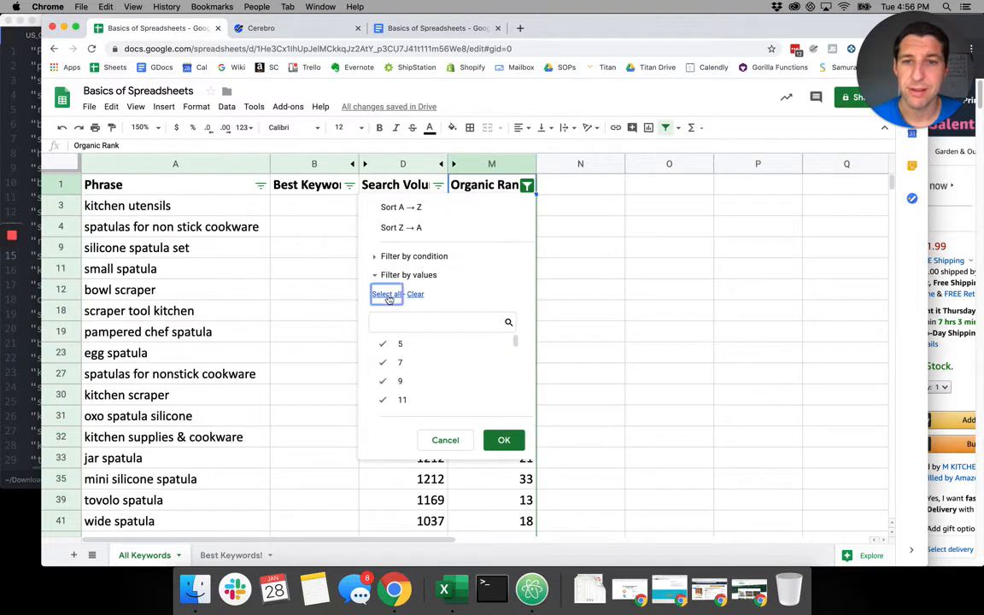
click(504, 440)
- Filter the Organic Rank column by condition to values less than 10, and check the remaining rows
click(527, 186)
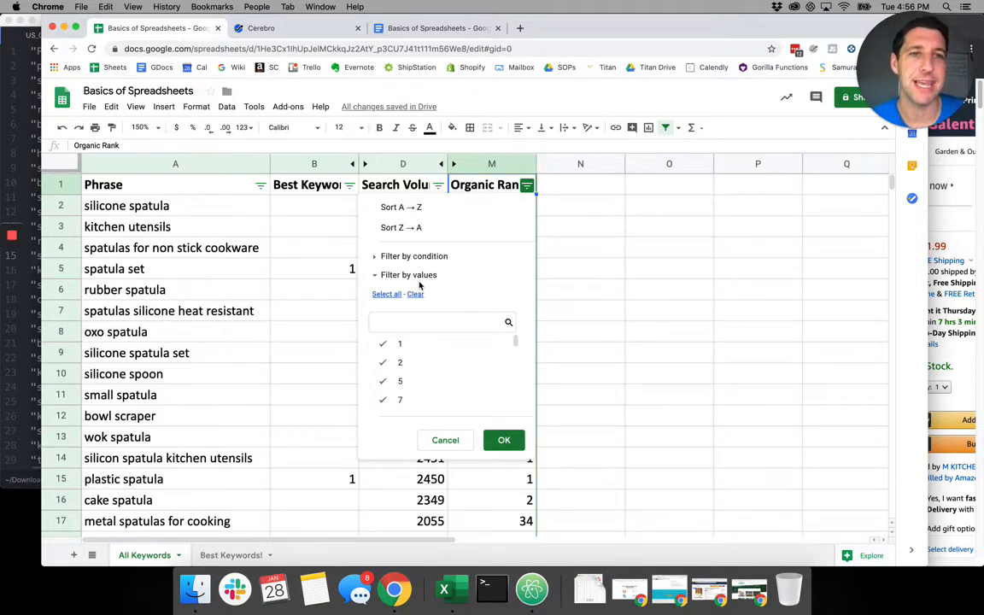
click(376, 257)
click(401, 279)
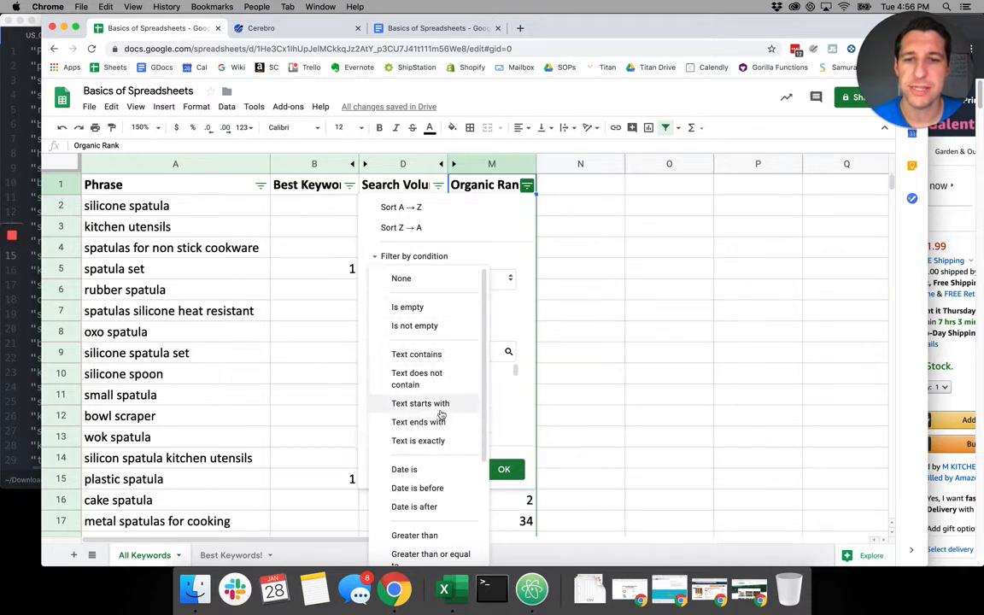
scroll(438, 410, down, 3)
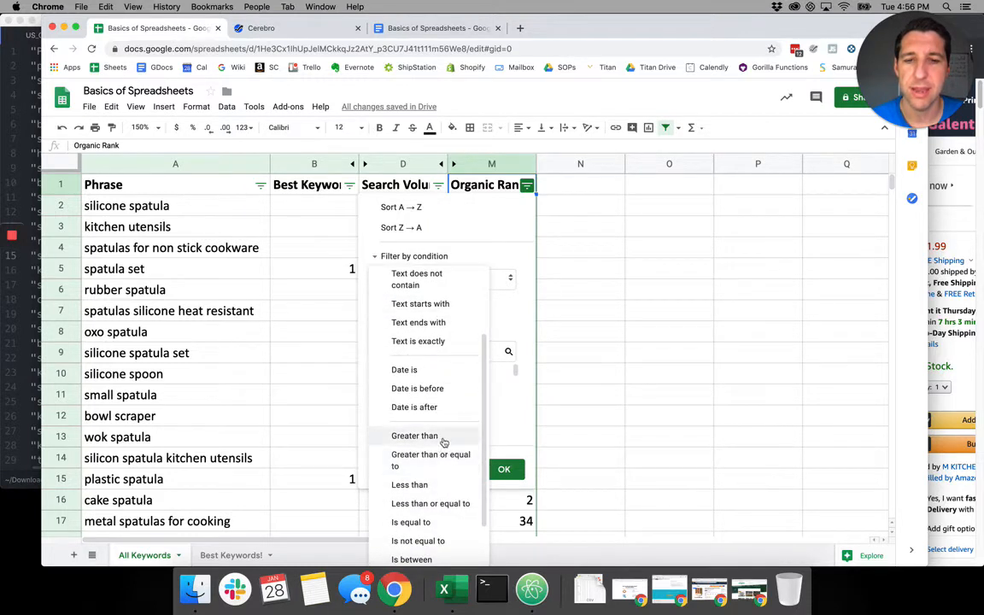
click(446, 486)
click(456, 307)
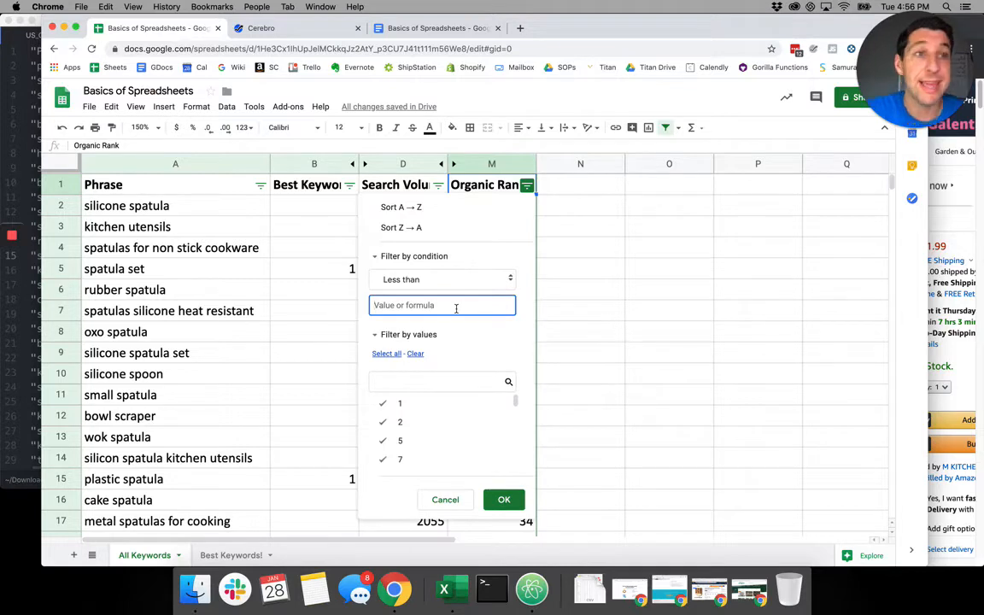
text(10)
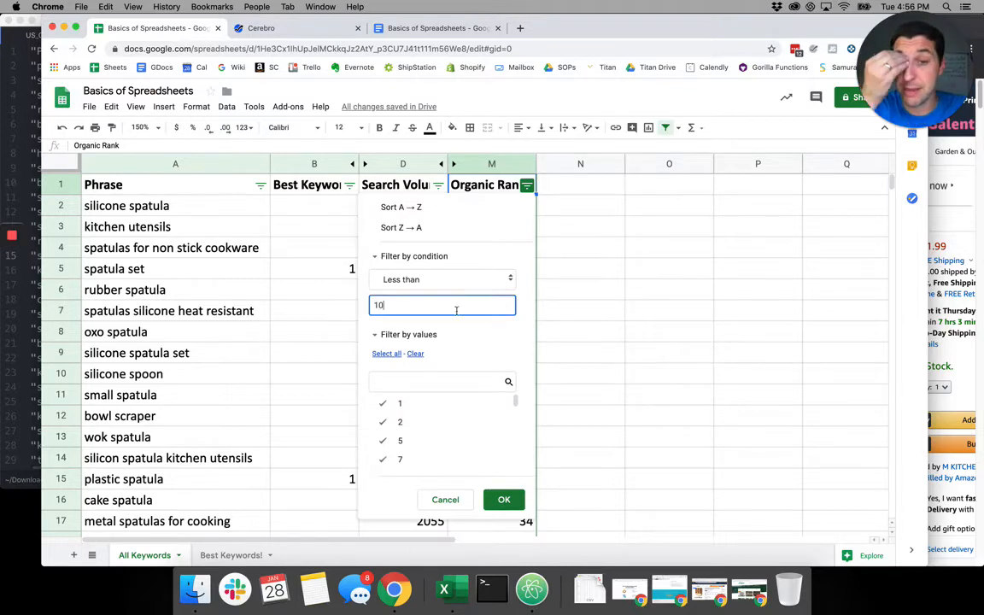
click(504, 500)
click(474, 225)
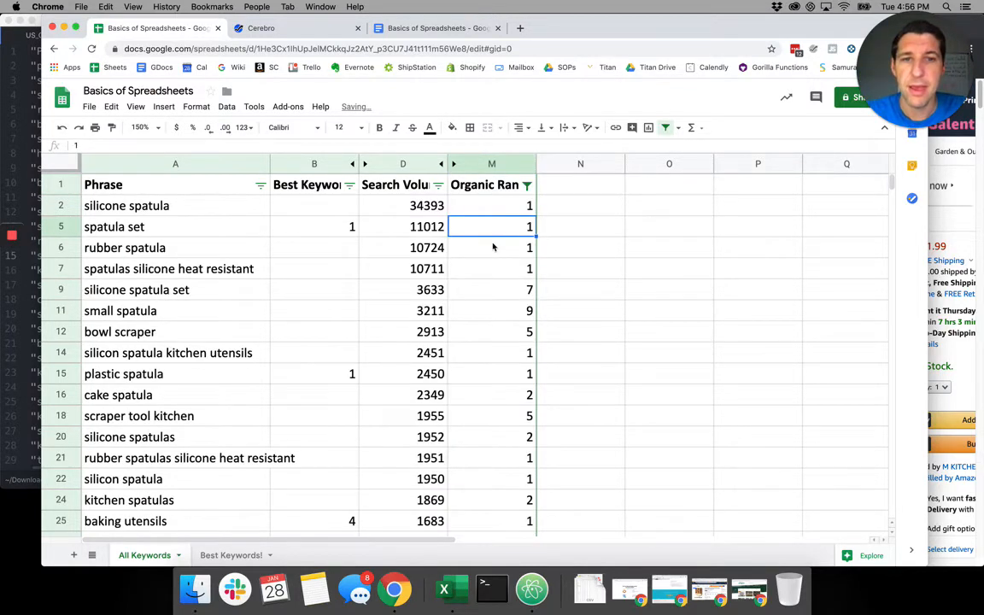
scroll(493, 247, down, 6)
click(489, 416)
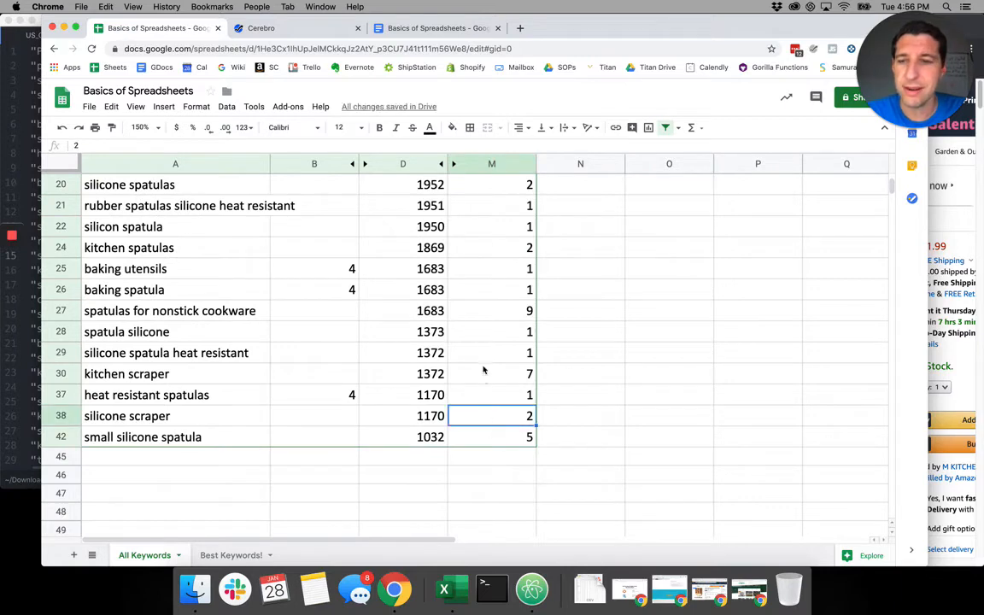
scroll(438, 324, up, 6)
click(453, 206)
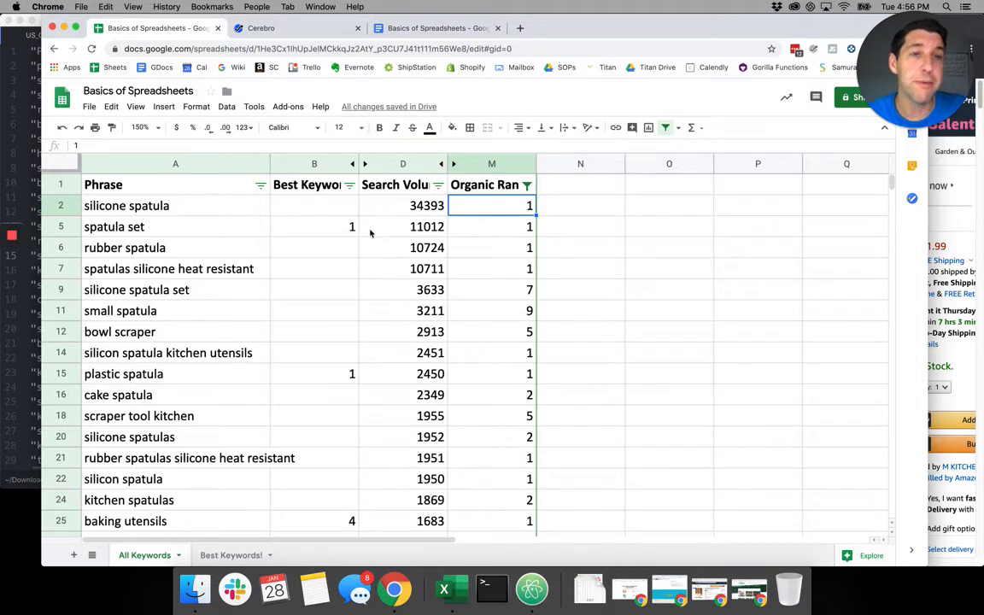
- Filter the Best Keyword column by values to keep only 1, excluding blanks and 4
click(323, 227)
click(292, 203)
click(350, 184)
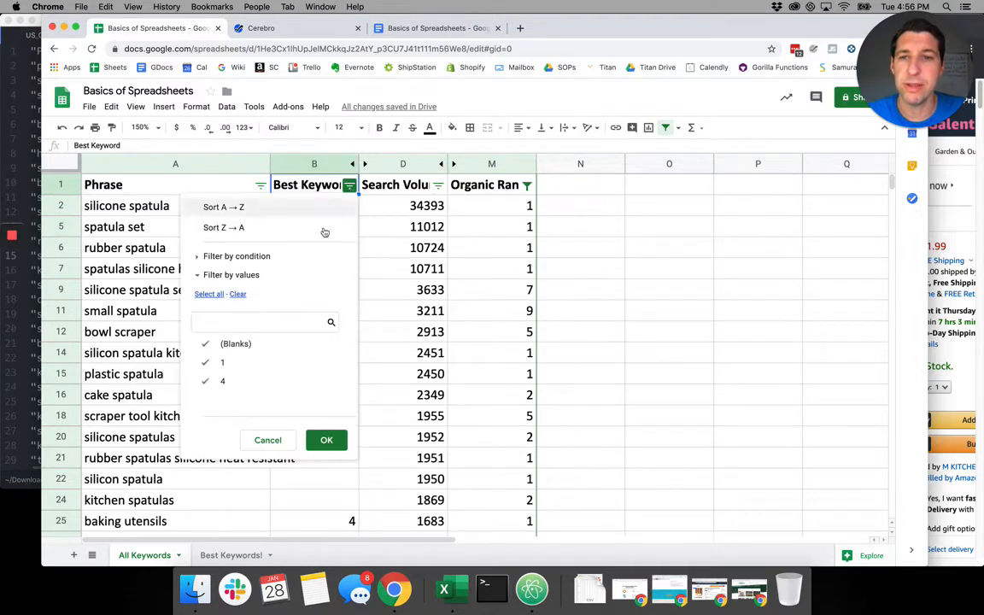
click(229, 343)
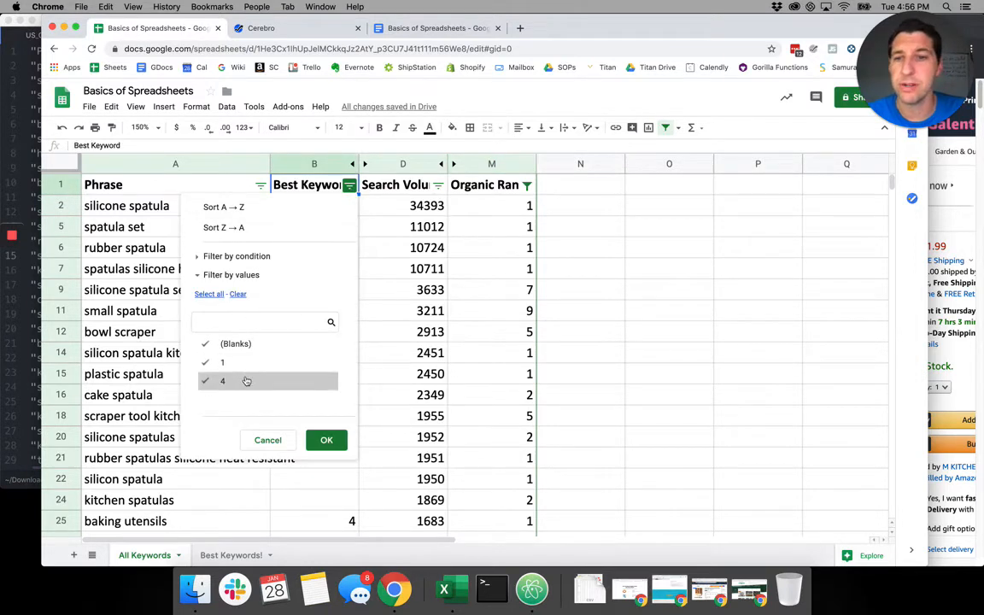
click(224, 381)
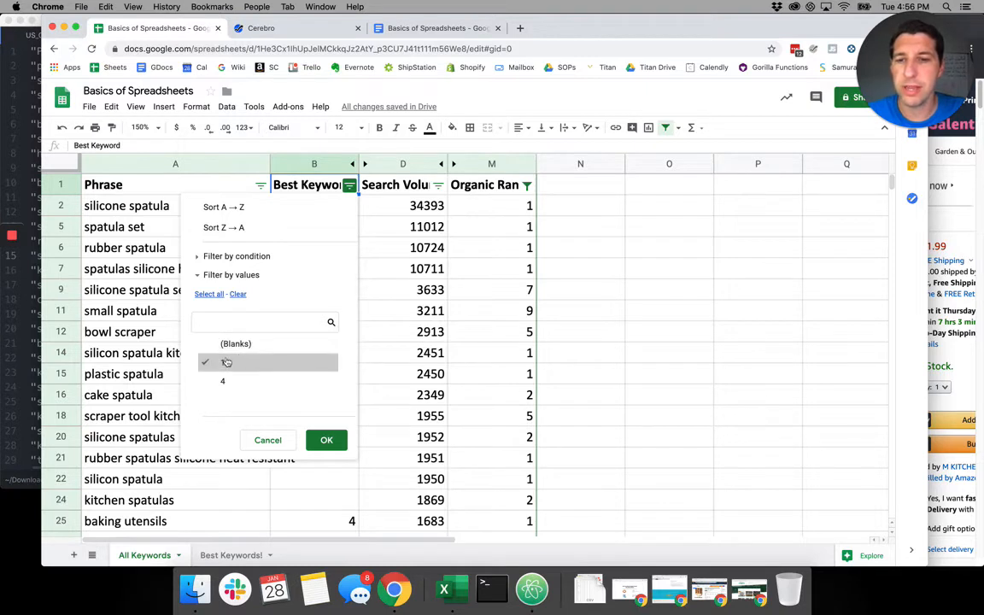
click(328, 440)
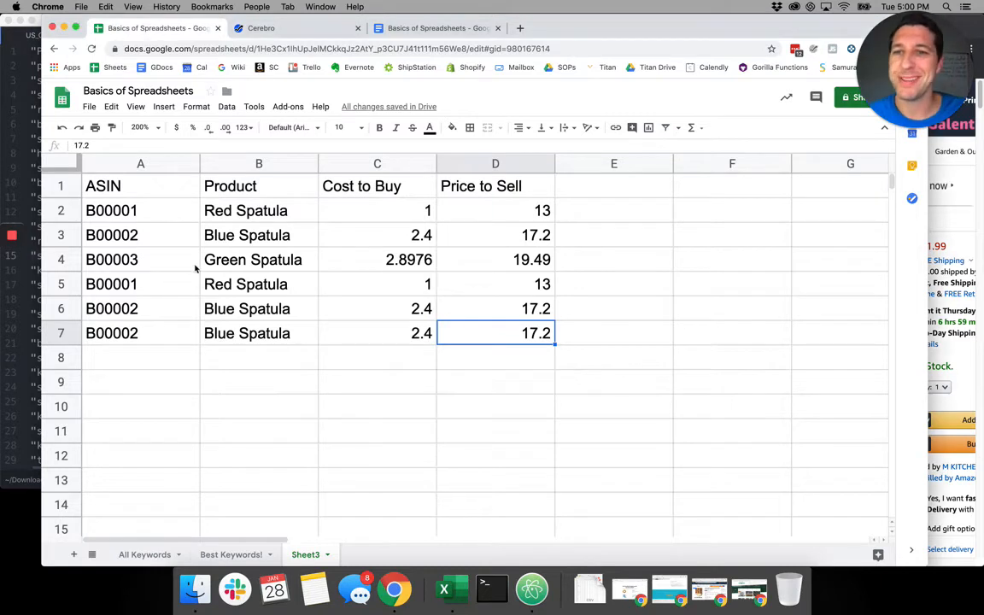
- Select the whole product table A1:D7 in Sheet3 and look over the available data commands
click(239, 265)
drag(158, 190, 447, 312)
click(240, 255)
drag(157, 190, 511, 332)
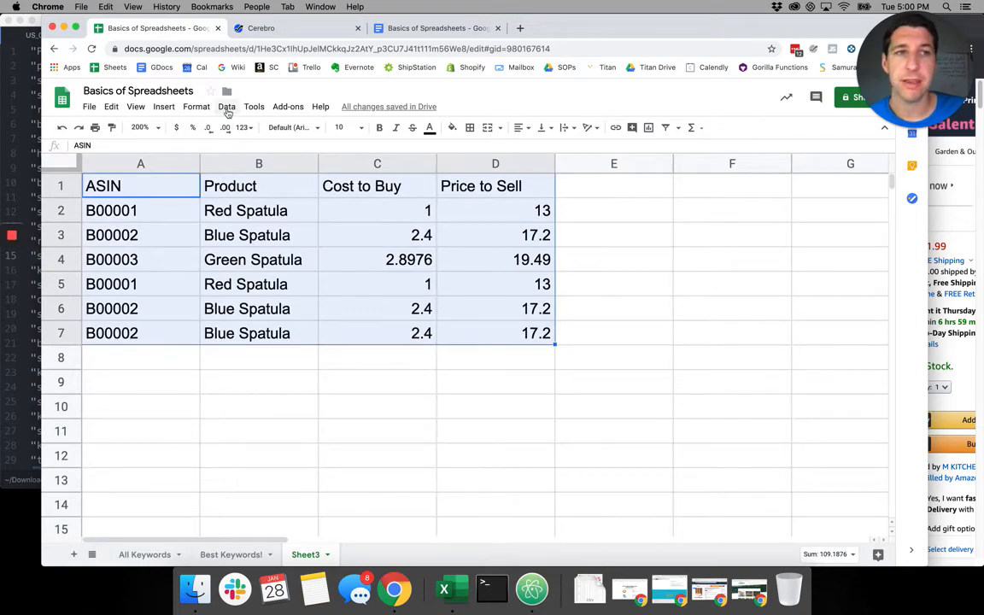
click(227, 109)
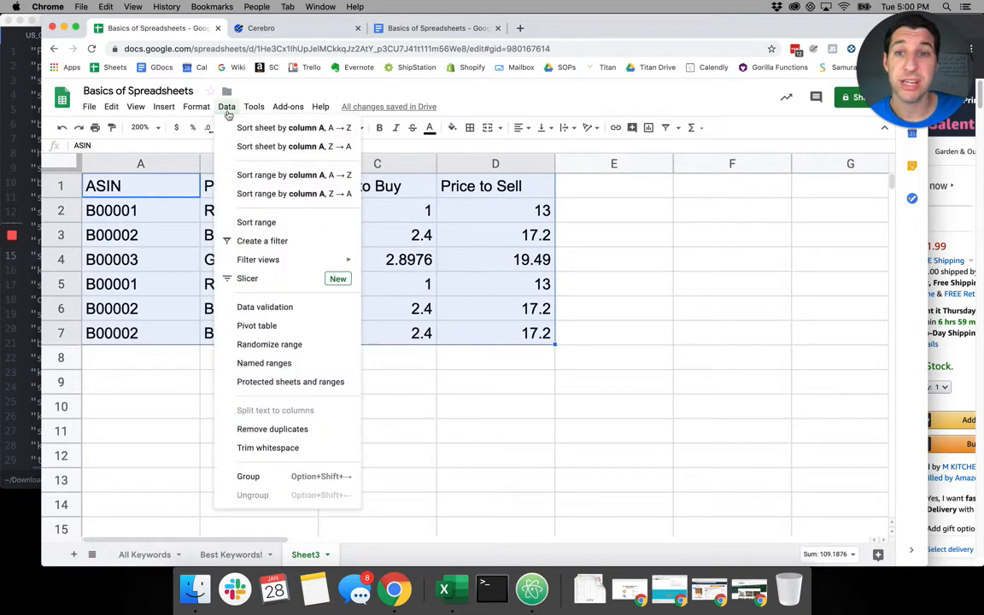
click(509, 437)
- Examine the ASIN, Product, Cost to Buy and Price to Sell columns, and select the repeated product rows A5:D7
drag(158, 211, 282, 212)
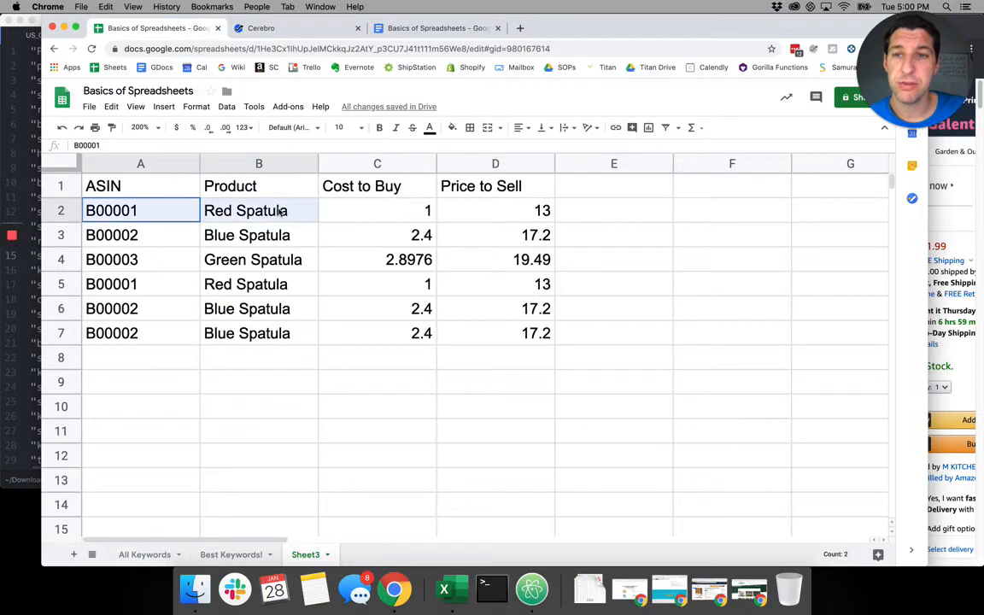
click(165, 238)
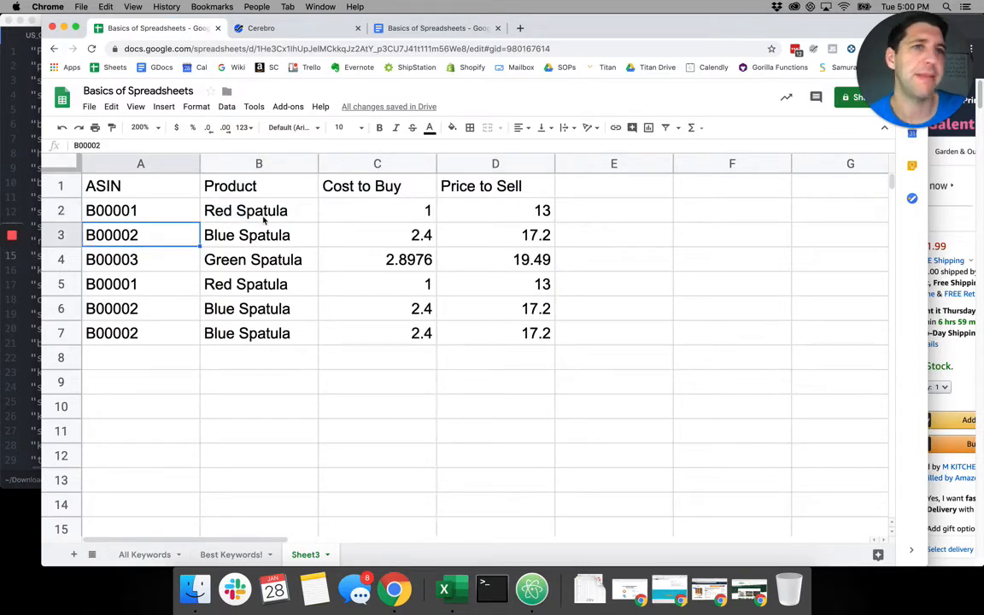
click(165, 207)
click(323, 228)
click(252, 211)
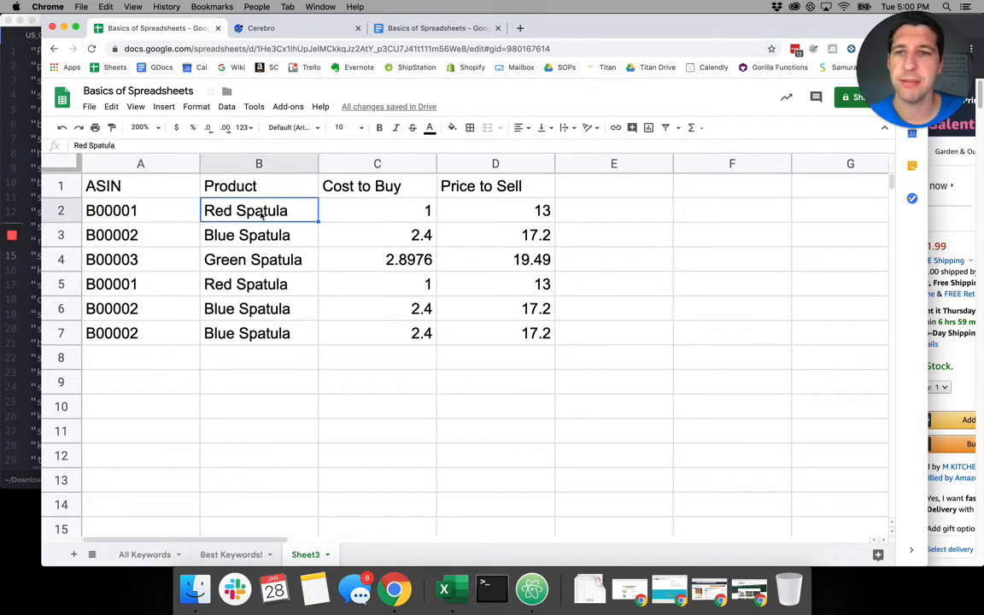
click(264, 261)
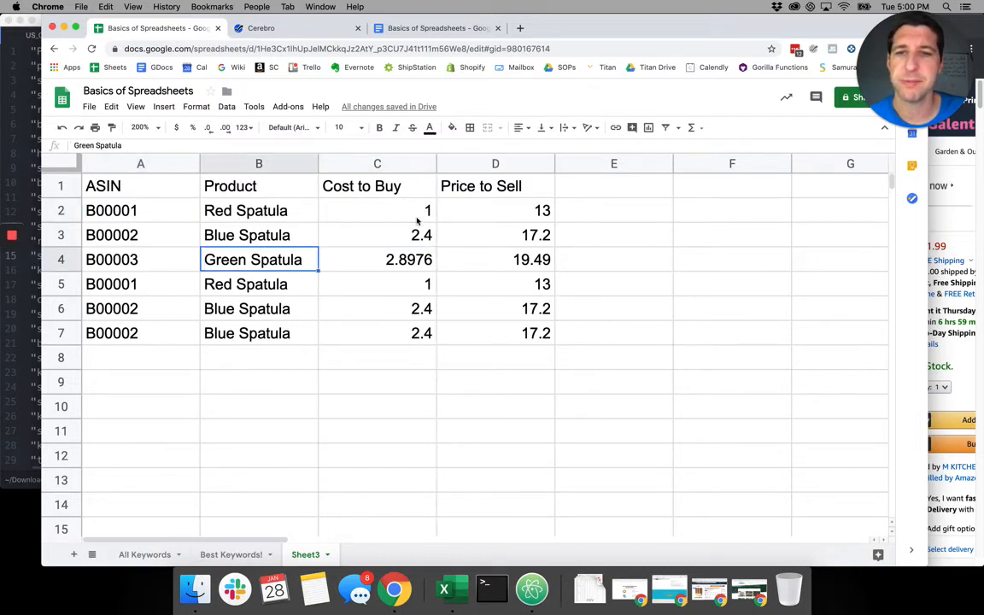
drag(385, 211, 423, 285)
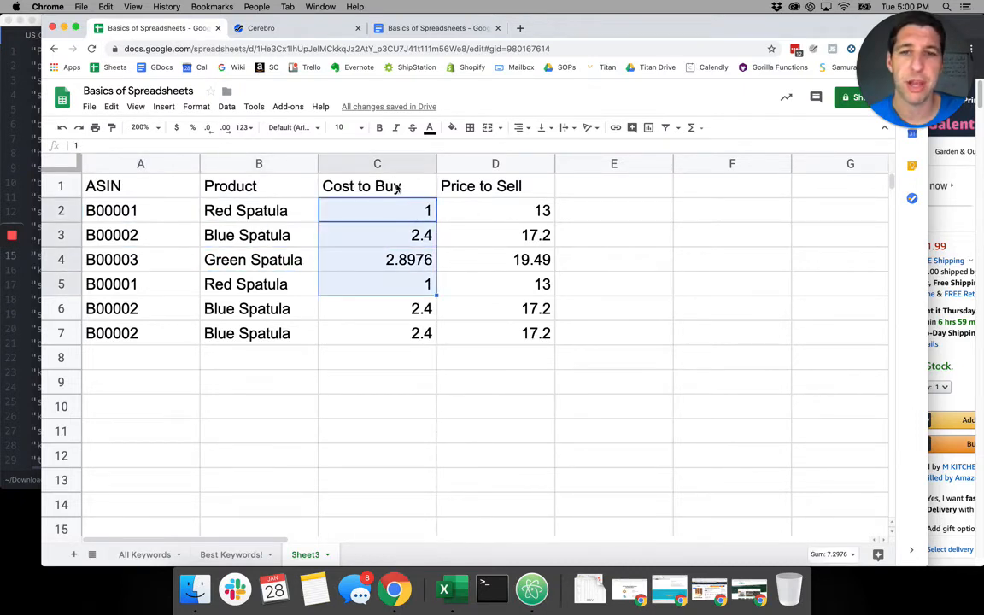
drag(367, 181, 398, 334)
drag(538, 190, 531, 336)
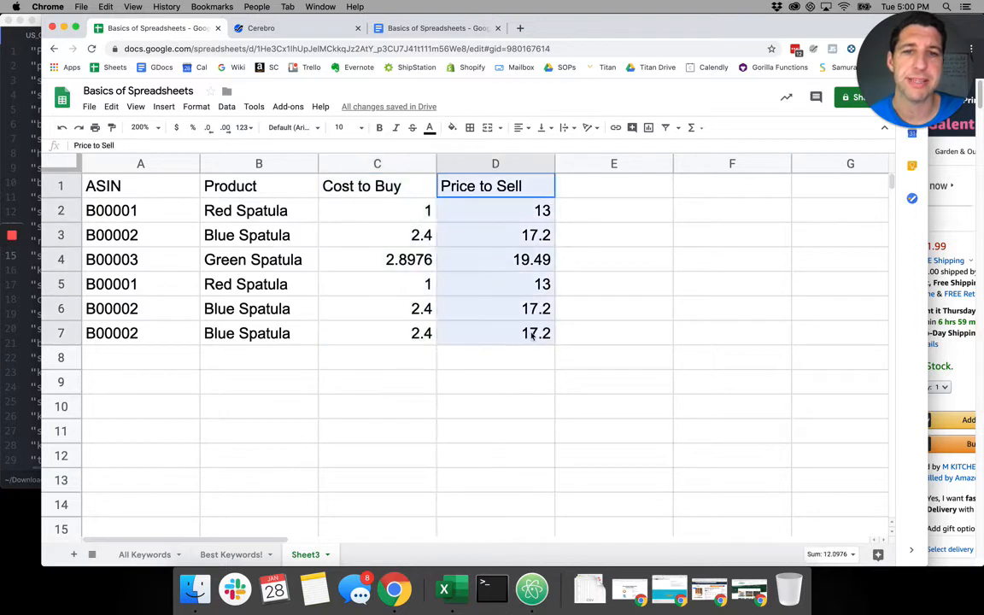
click(509, 265)
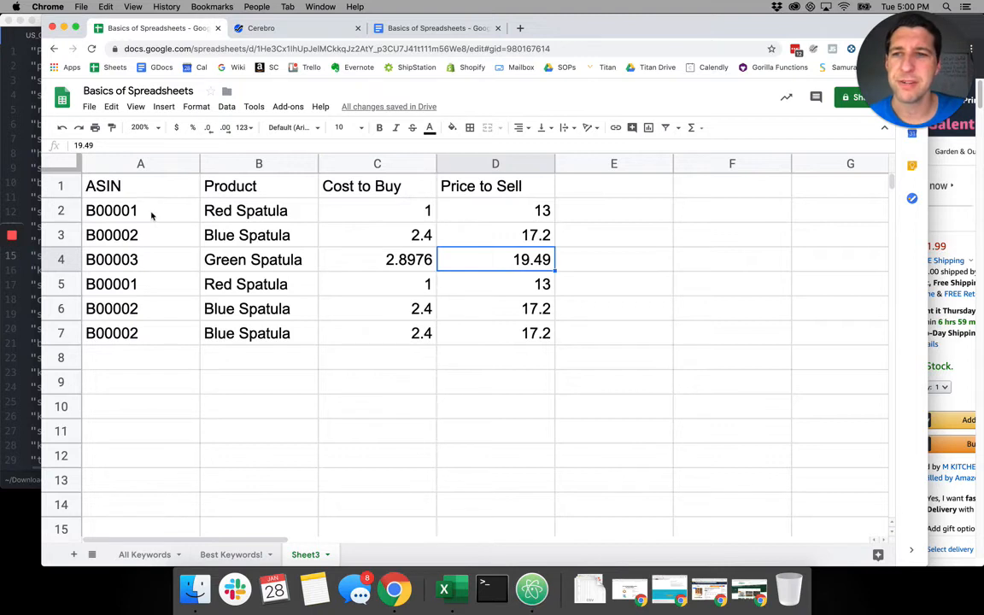
drag(151, 216, 537, 341)
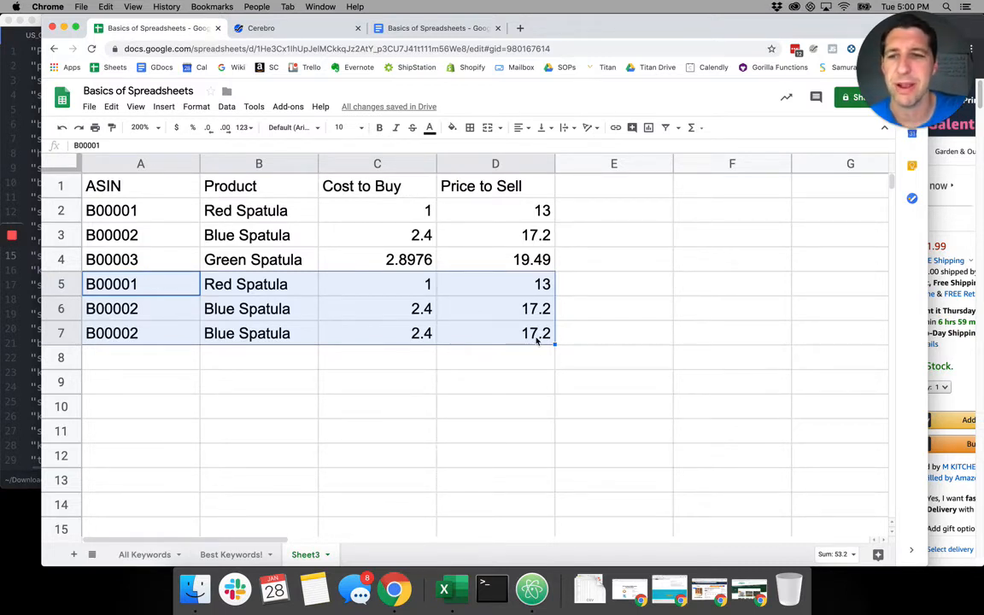
- Fill the Blue Spatula rows A6:D7 down through row 12 to create more repeated rows
click(330, 389)
drag(174, 336, 513, 309)
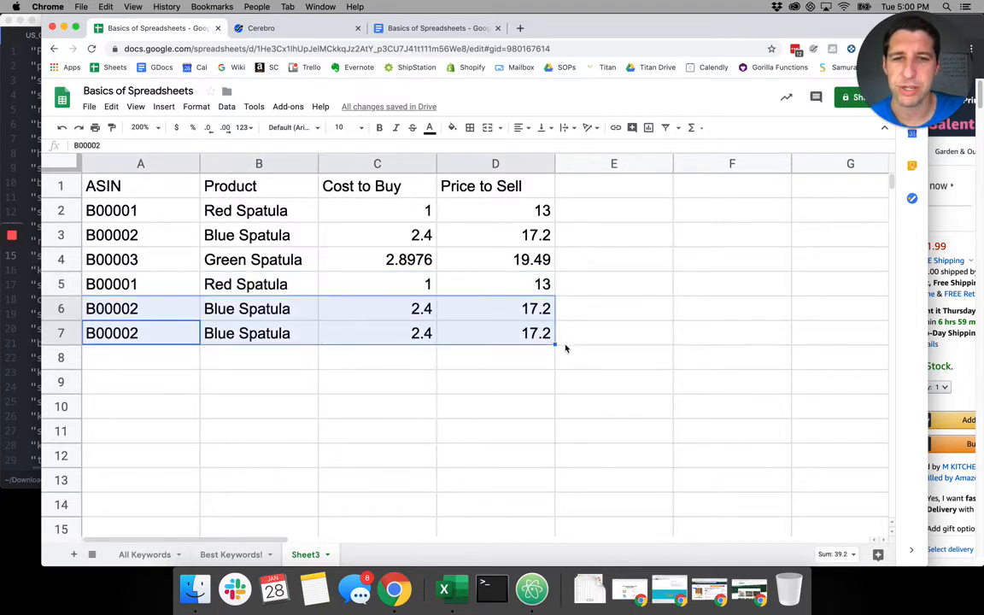
drag(554, 345, 549, 462)
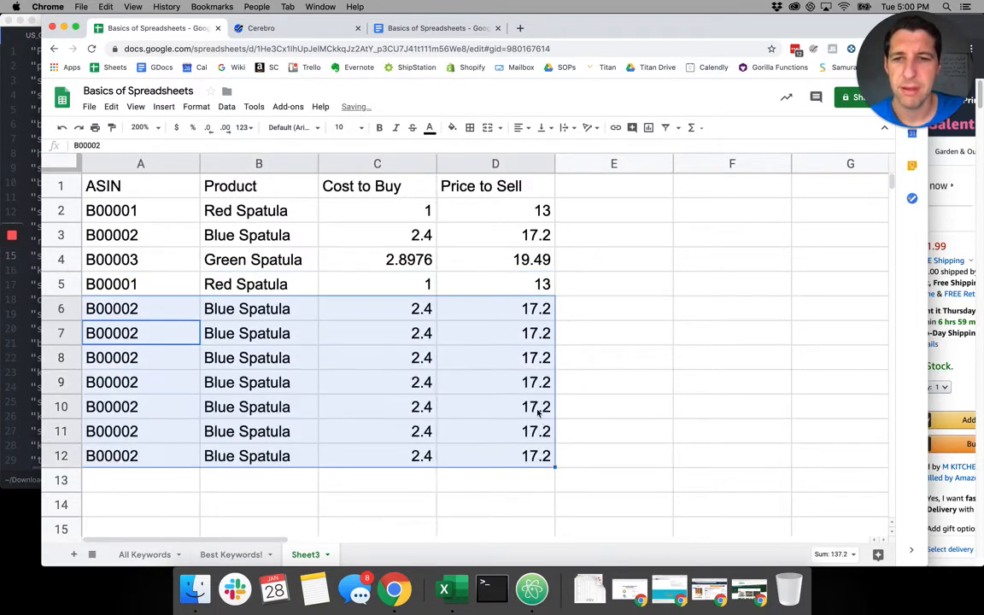
- Examine the repeated entries in the Product, ASIN, Cost to Buy and Price to Sell columns
click(372, 312)
drag(233, 239, 224, 381)
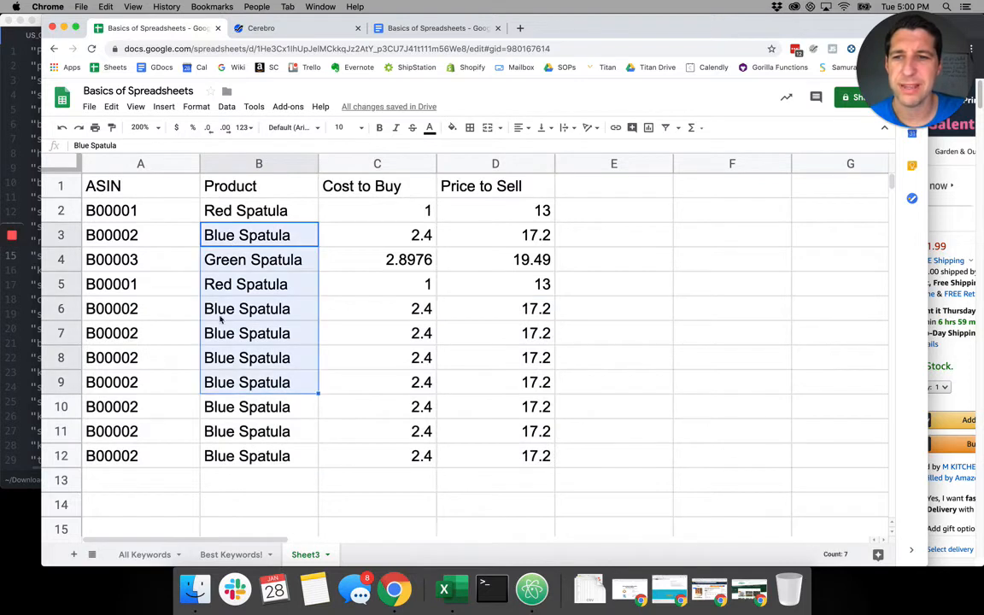
click(147, 235)
drag(147, 235, 220, 335)
click(377, 331)
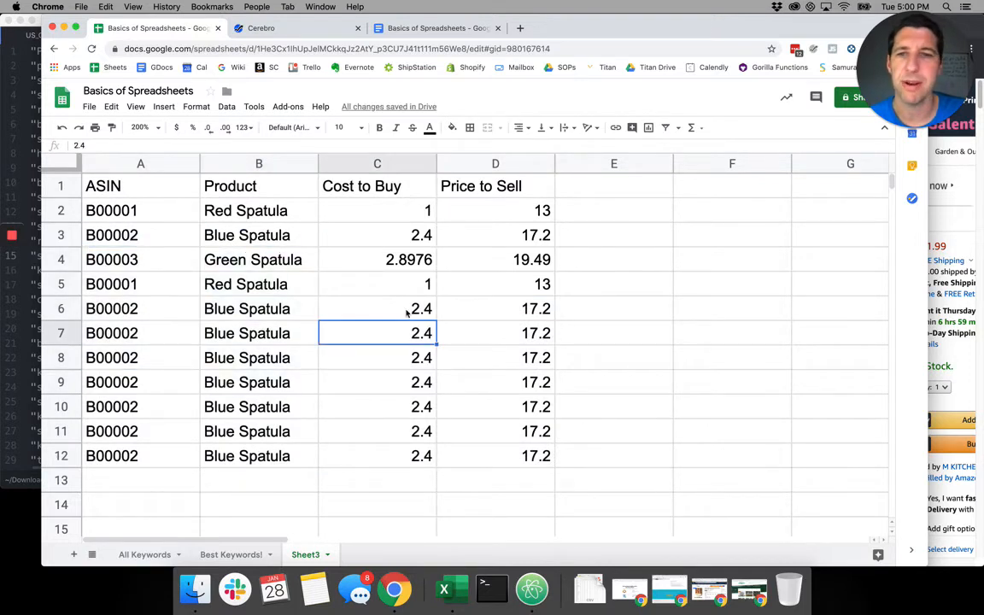
drag(406, 220, 391, 466)
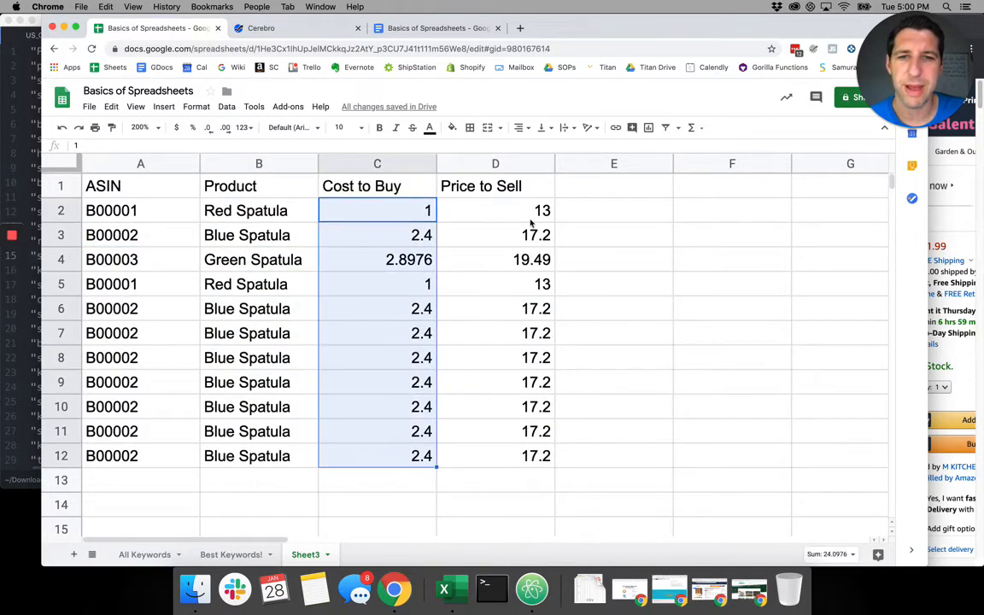
drag(446, 220, 510, 341)
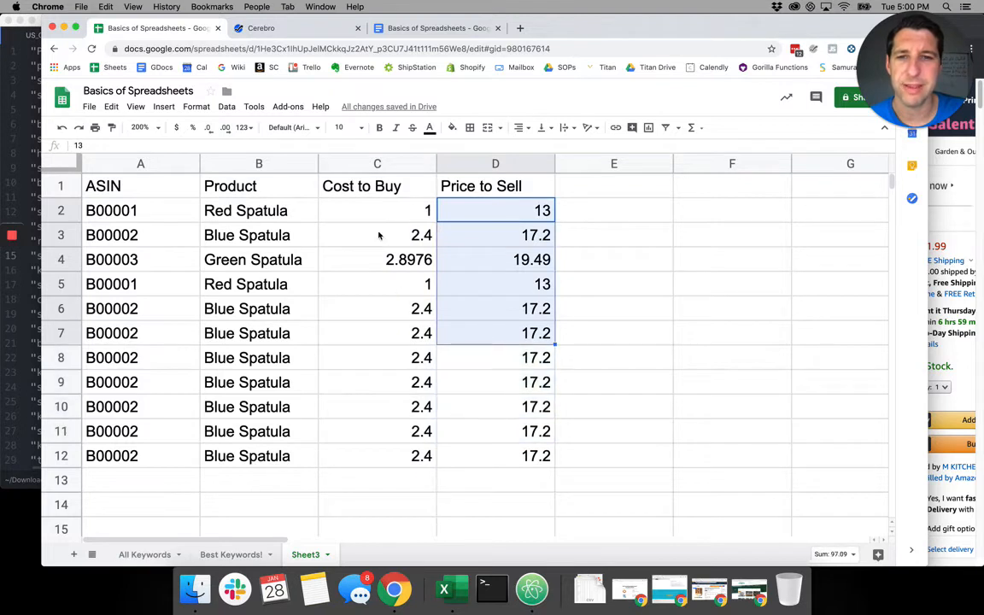
drag(359, 235, 384, 384)
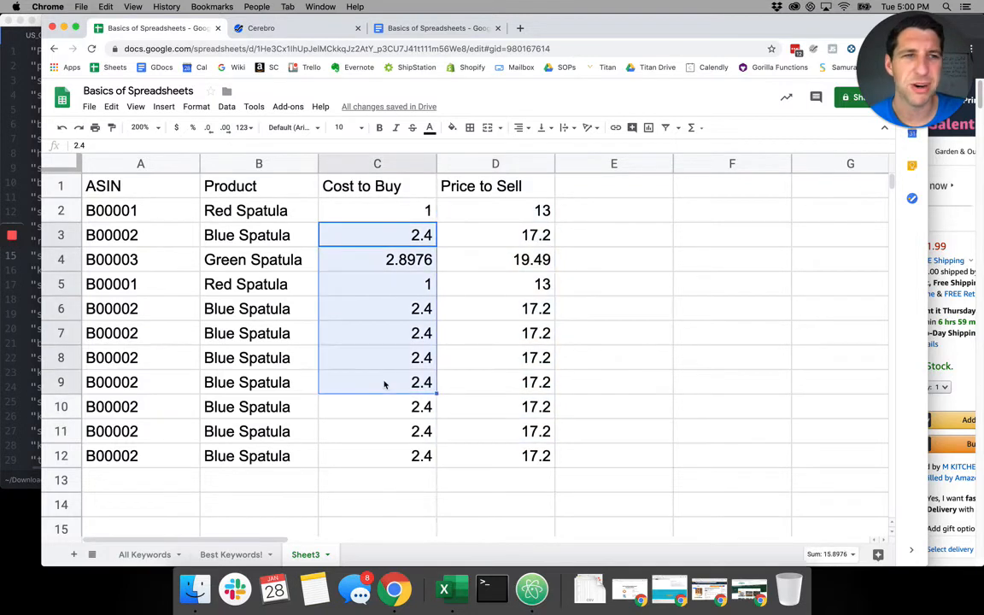
click(475, 382)
- Start duplicate removal on the whole table A1:D12 and mark the data as having a header row
drag(137, 459, 464, 194)
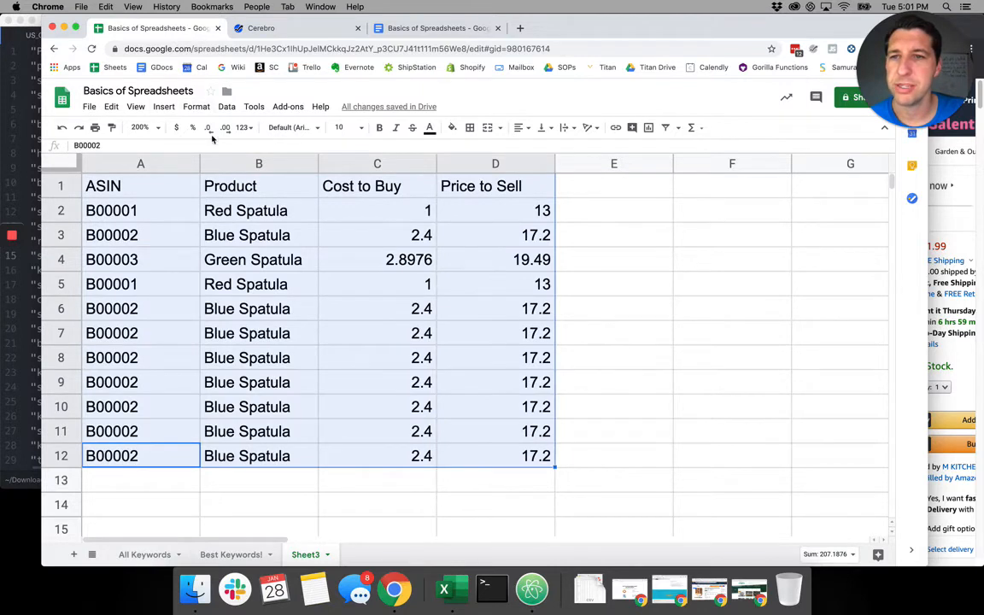
click(227, 106)
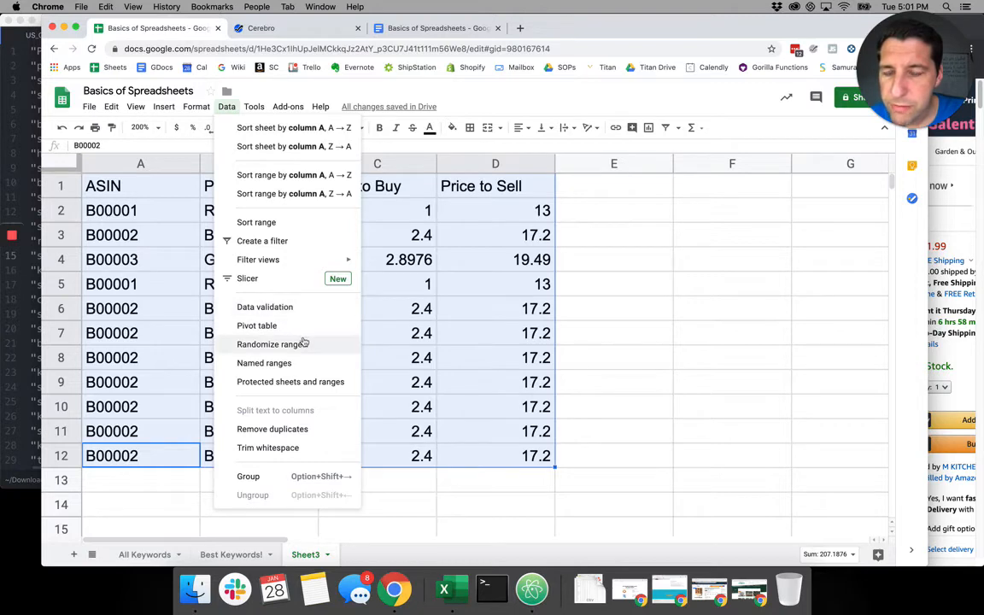
click(302, 431)
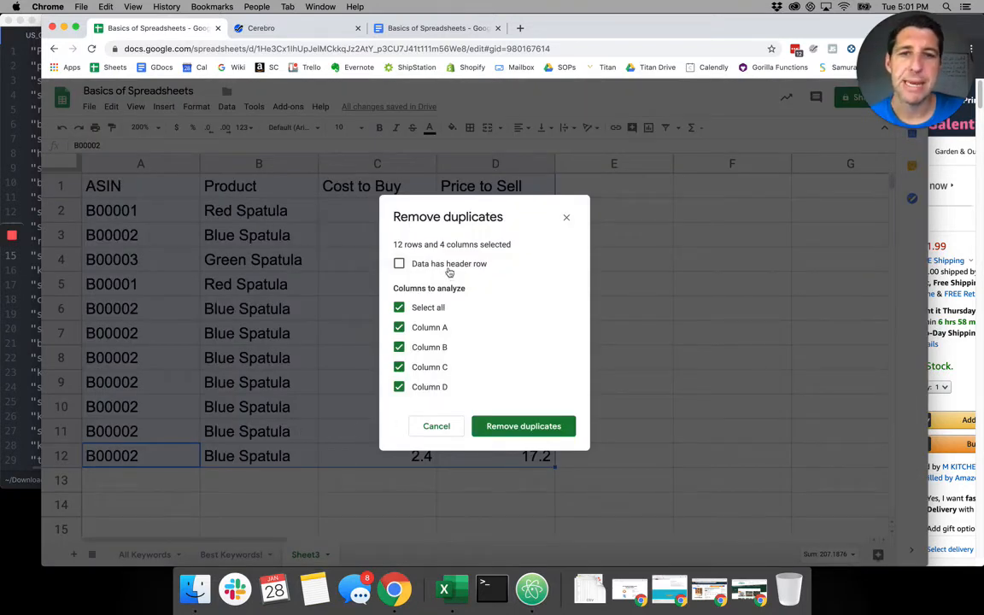
click(439, 269)
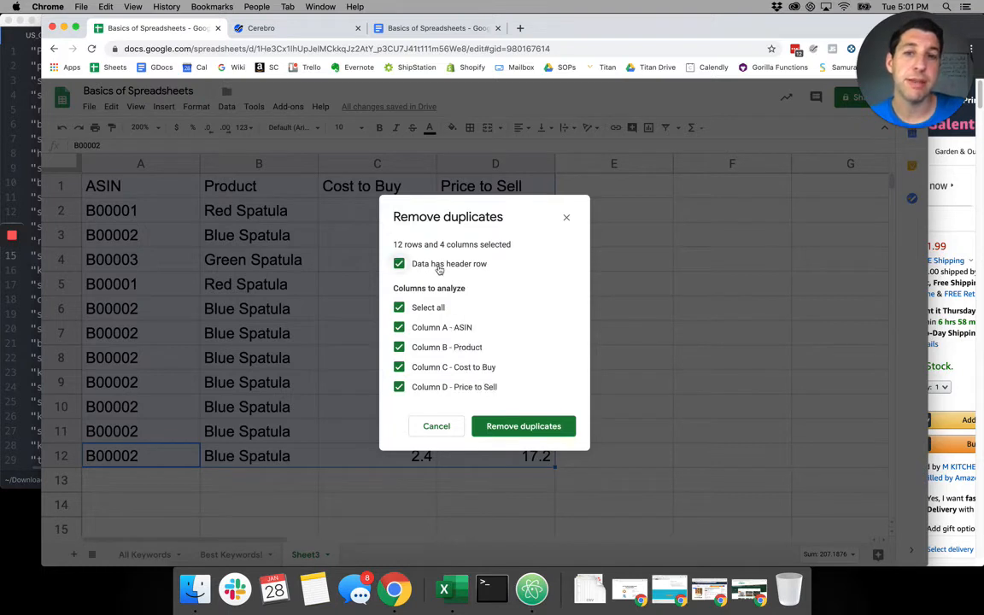
- Limit the duplicate check to Column A - ASIN, remove the duplicates, and close the result summary after reading it
click(400, 308)
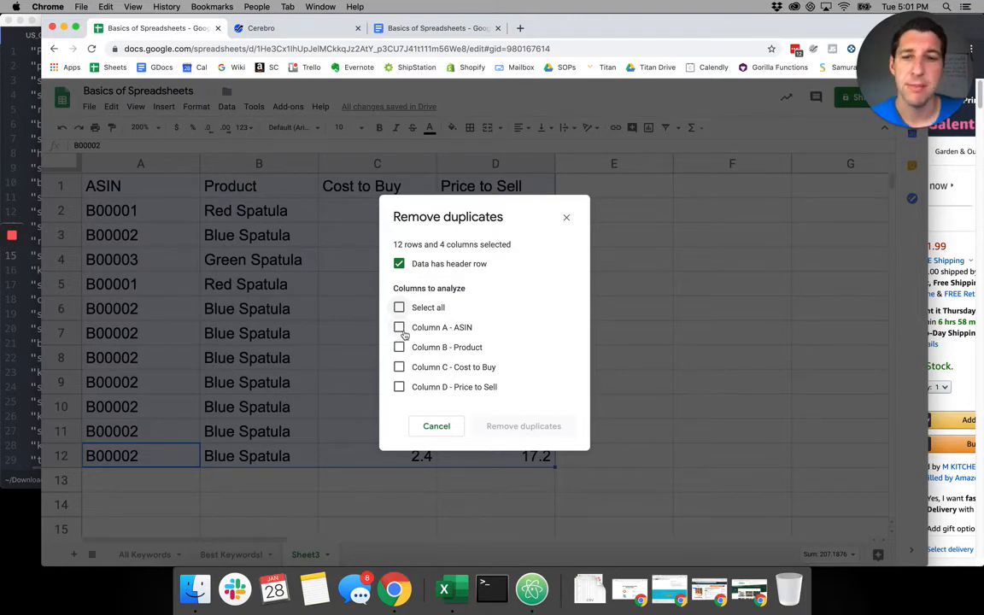
click(417, 329)
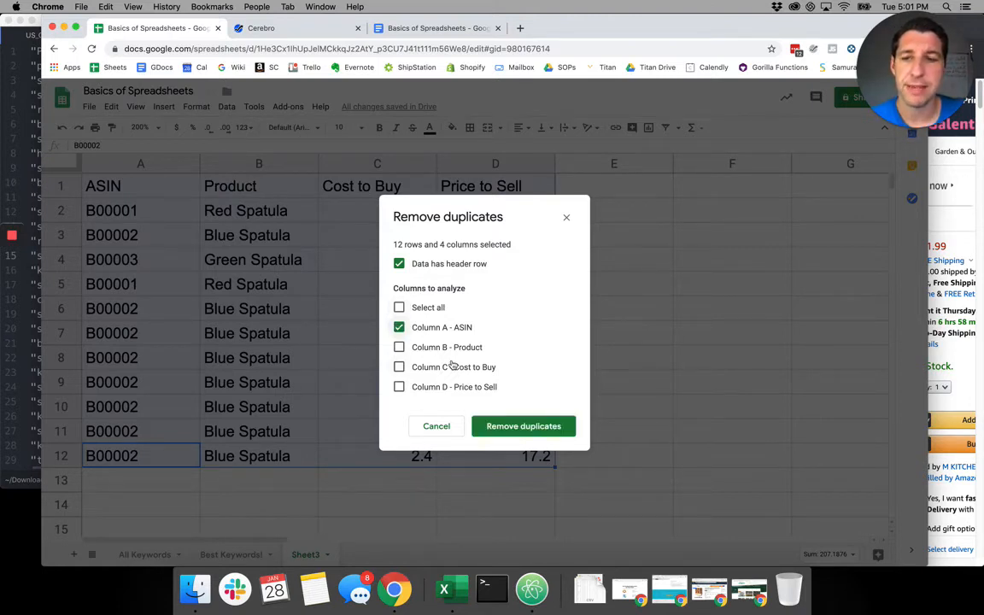
click(518, 426)
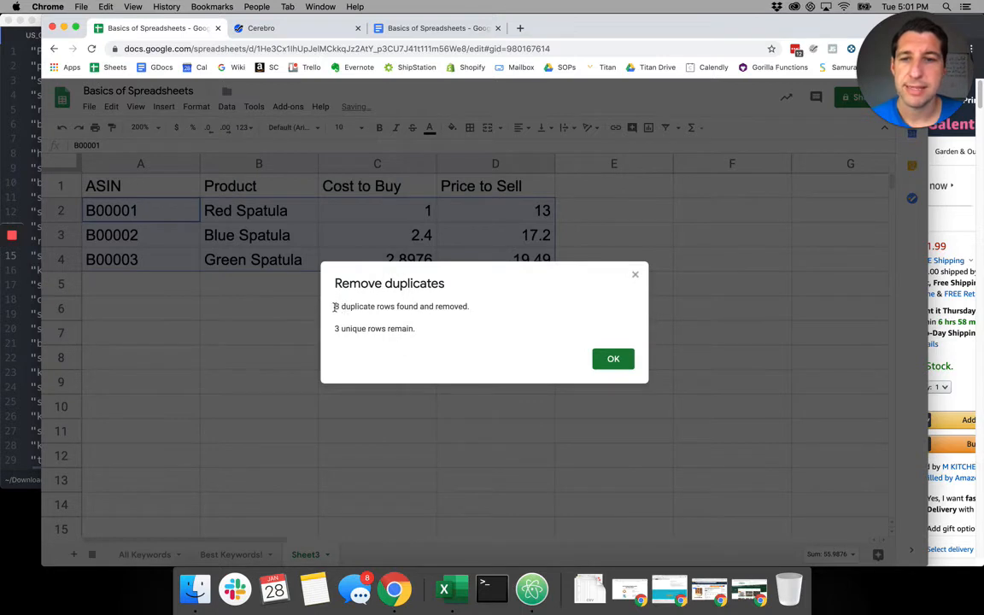
drag(334, 307, 481, 311)
drag(334, 338, 363, 330)
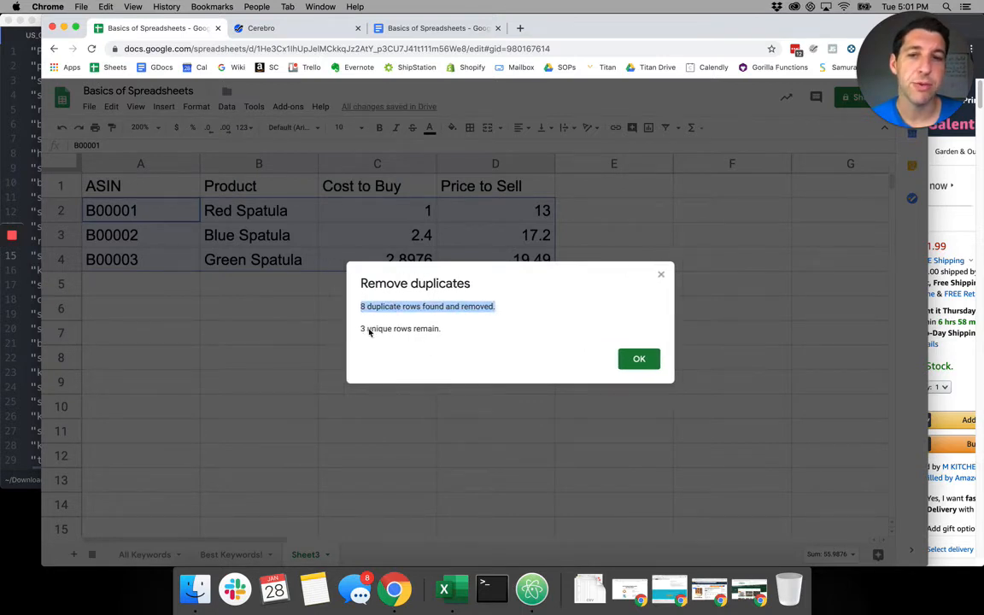
click(480, 344)
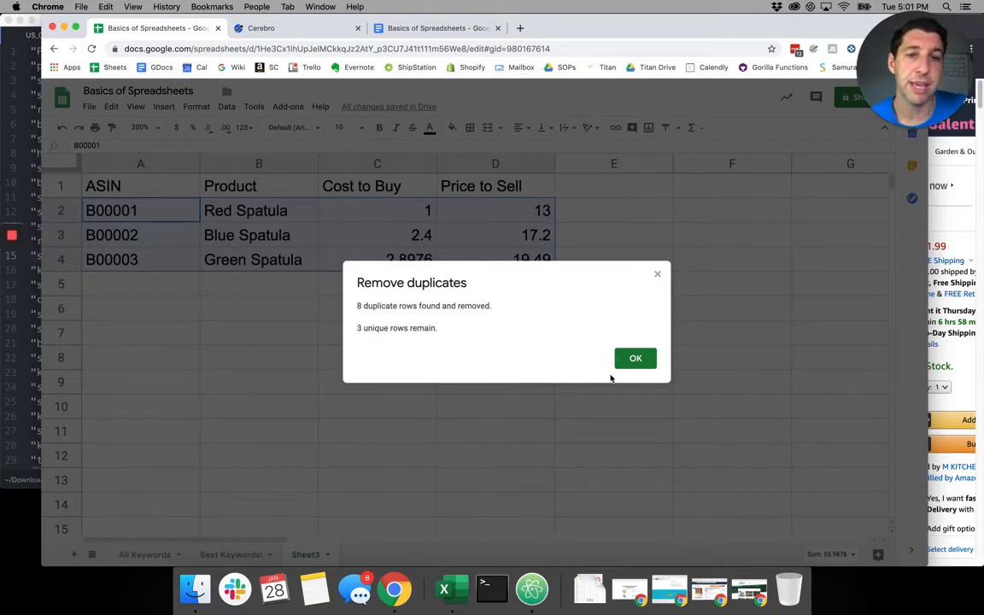
click(632, 358)
click(435, 332)
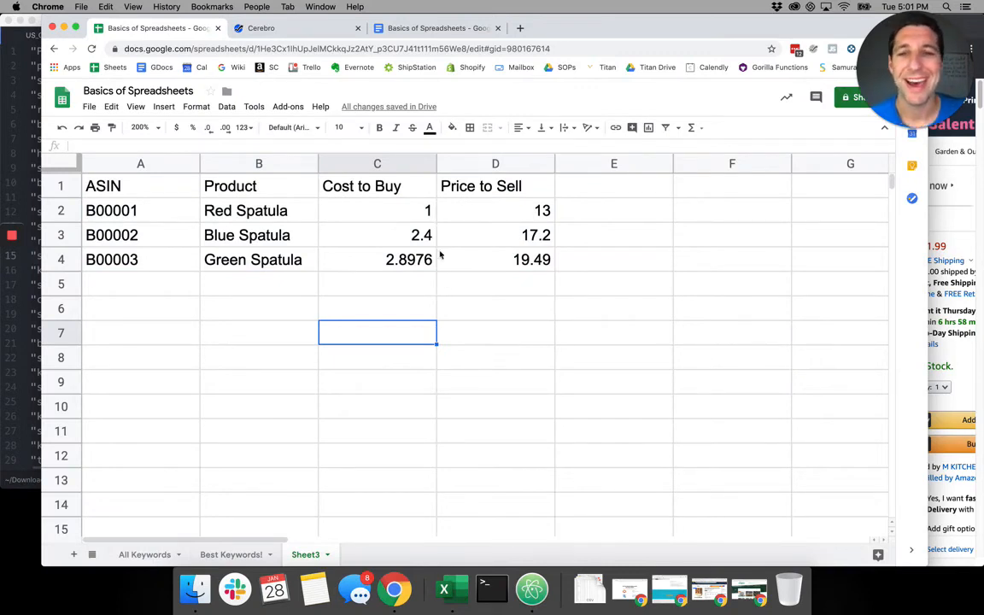
- Format the Cost to Buy values C2:C4 and the Price to Sell values D2:D4 as dollar currency
drag(417, 211, 416, 262)
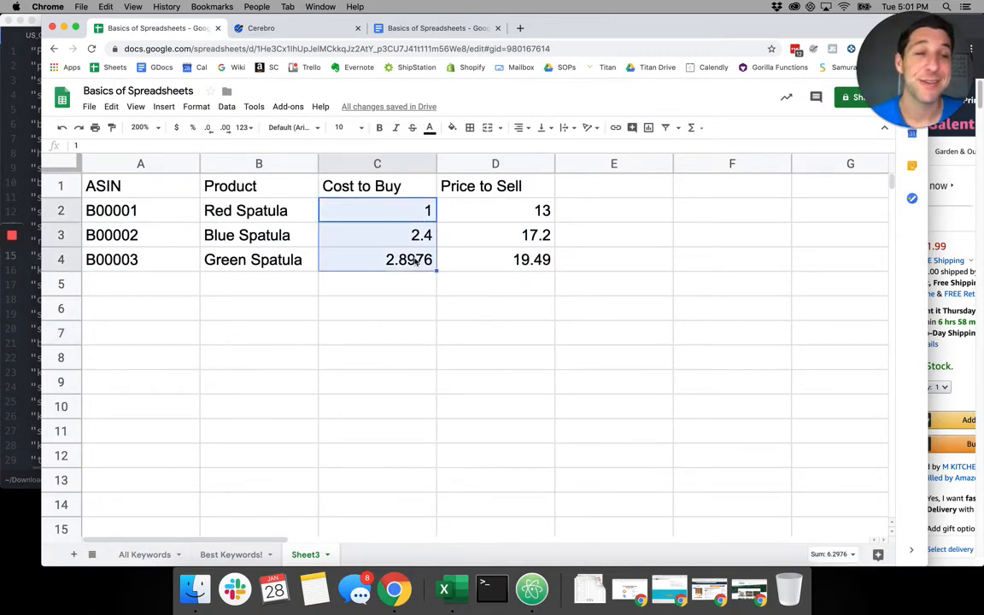
click(176, 129)
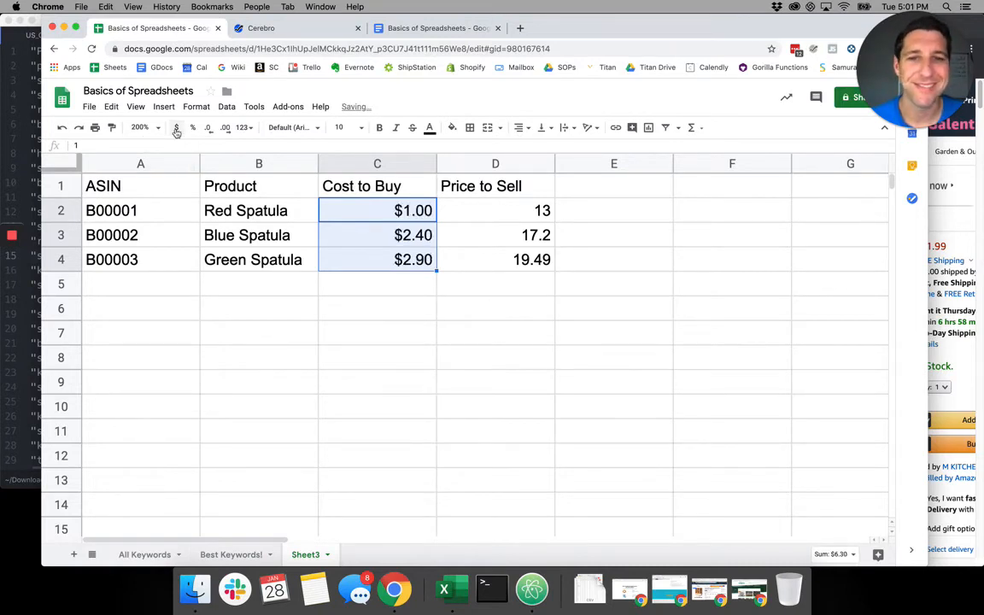
drag(527, 212, 520, 259)
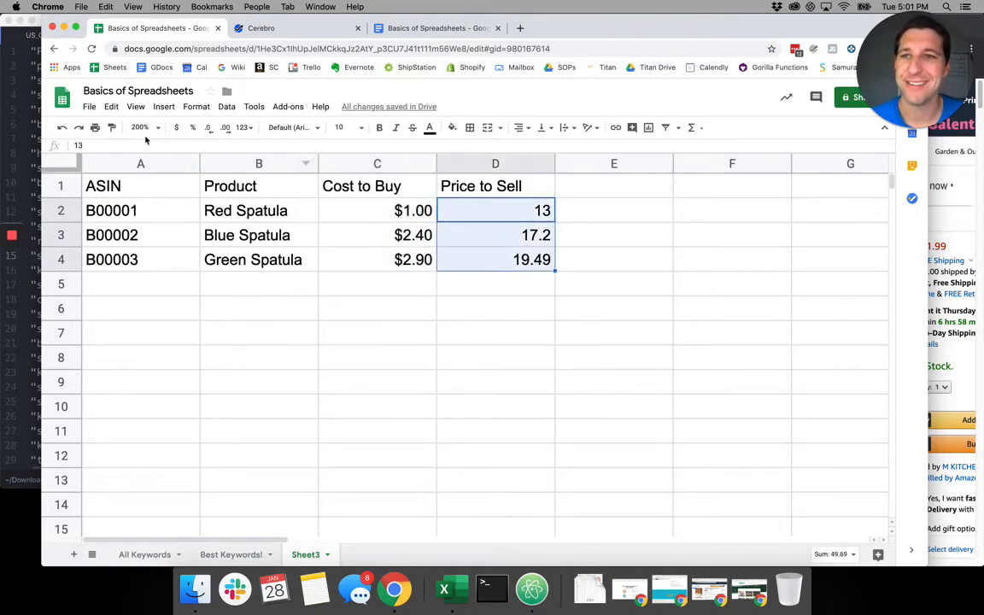
click(176, 127)
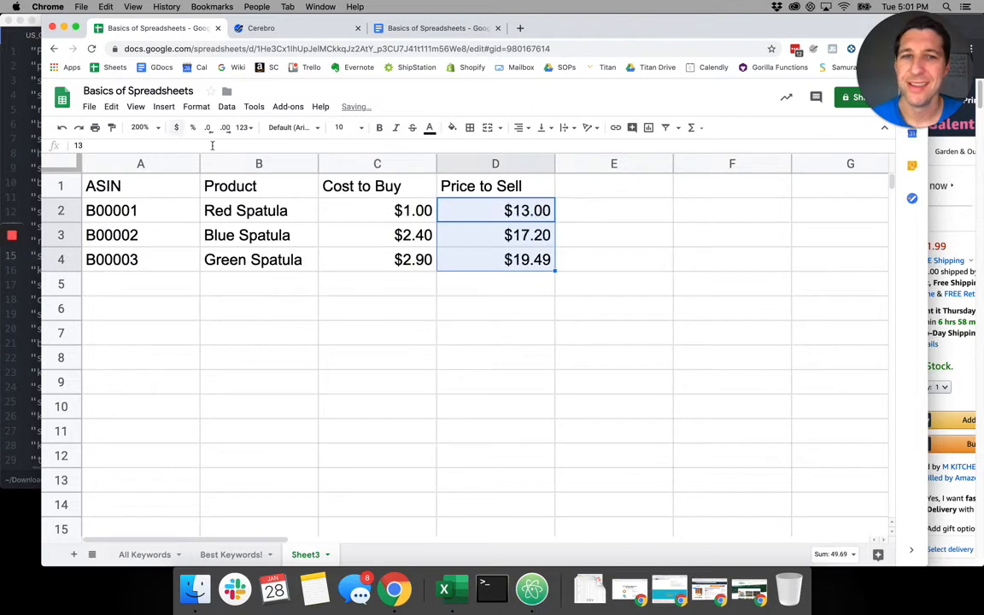
click(470, 293)
- Add a Quote Date column in E with Jan 6, 2020, 11/15/2019 and 6-5-19, and format E2:E4 with the Date number format
click(574, 192)
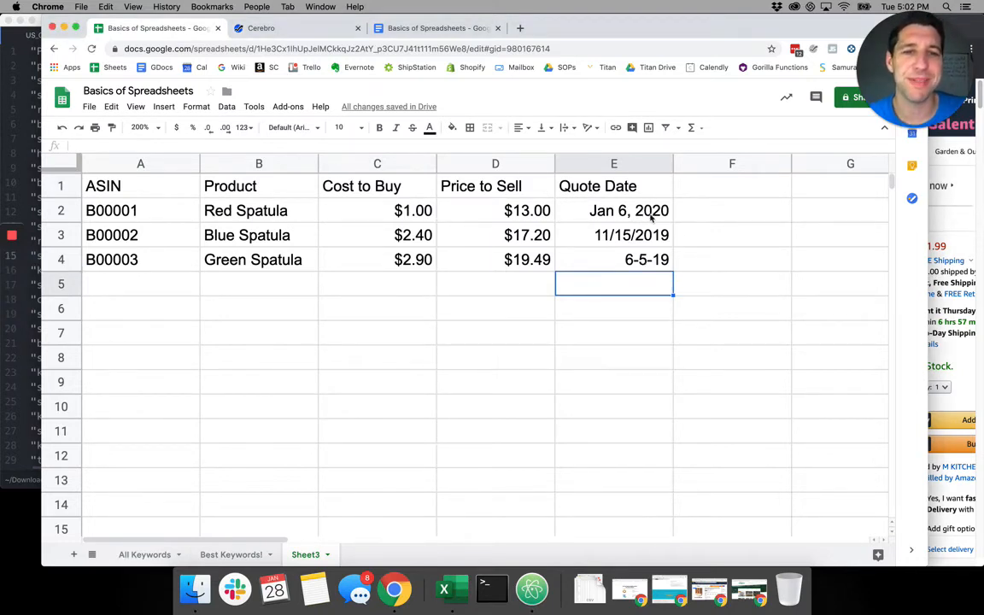
drag(652, 212, 646, 260)
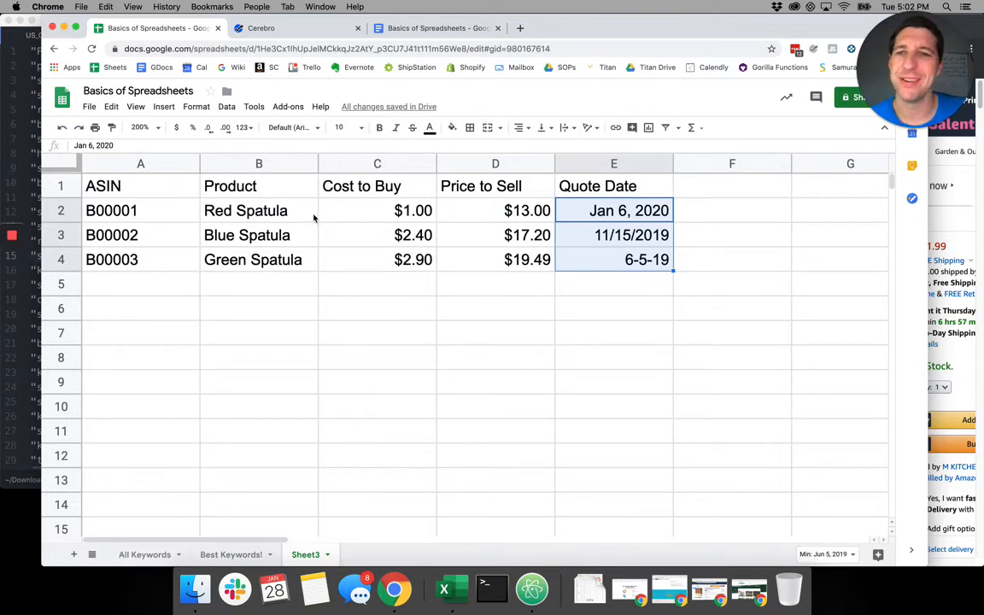
click(191, 106)
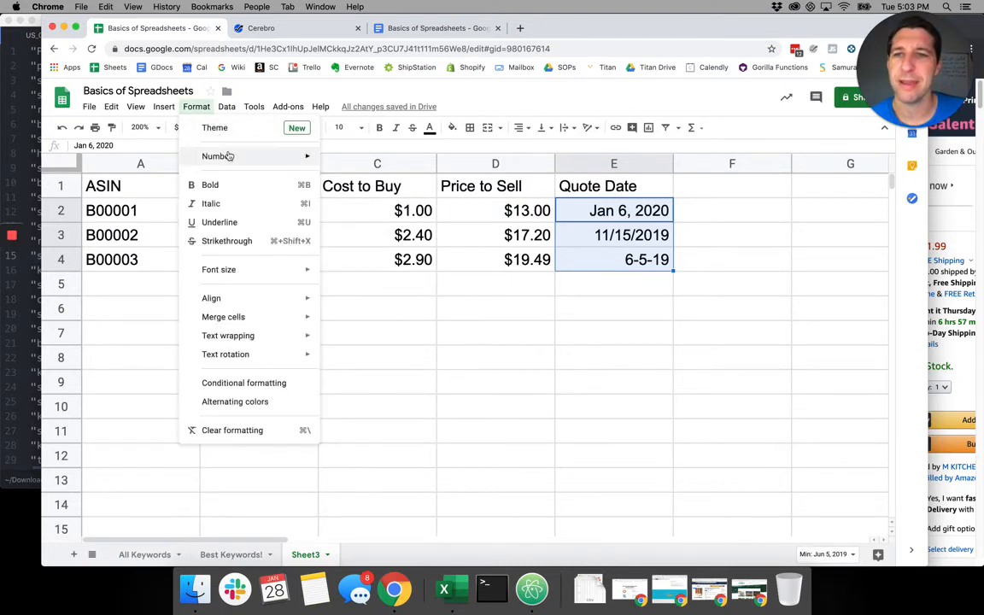
mouse_move(229, 156)
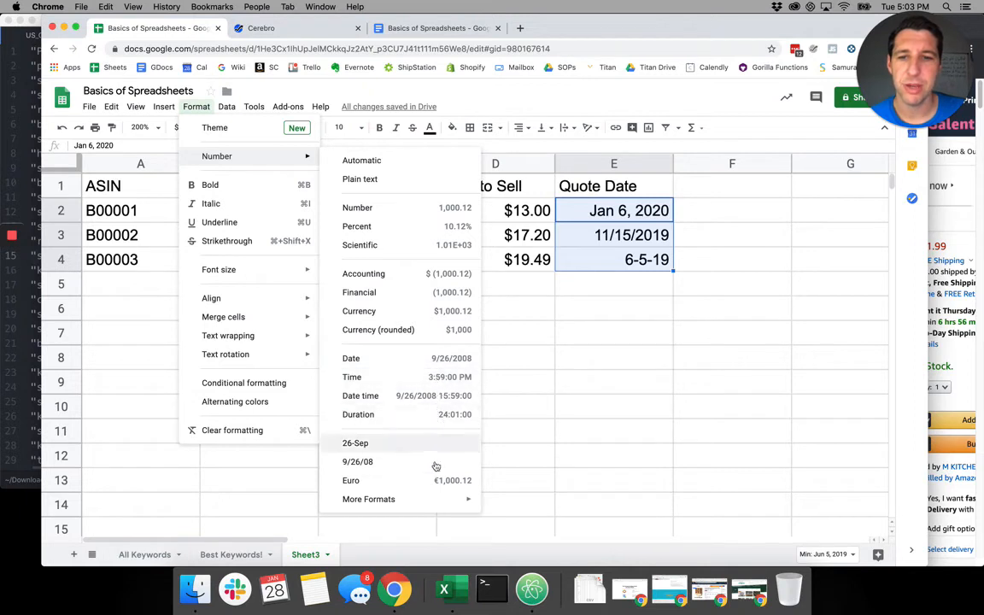
mouse_move(435, 500)
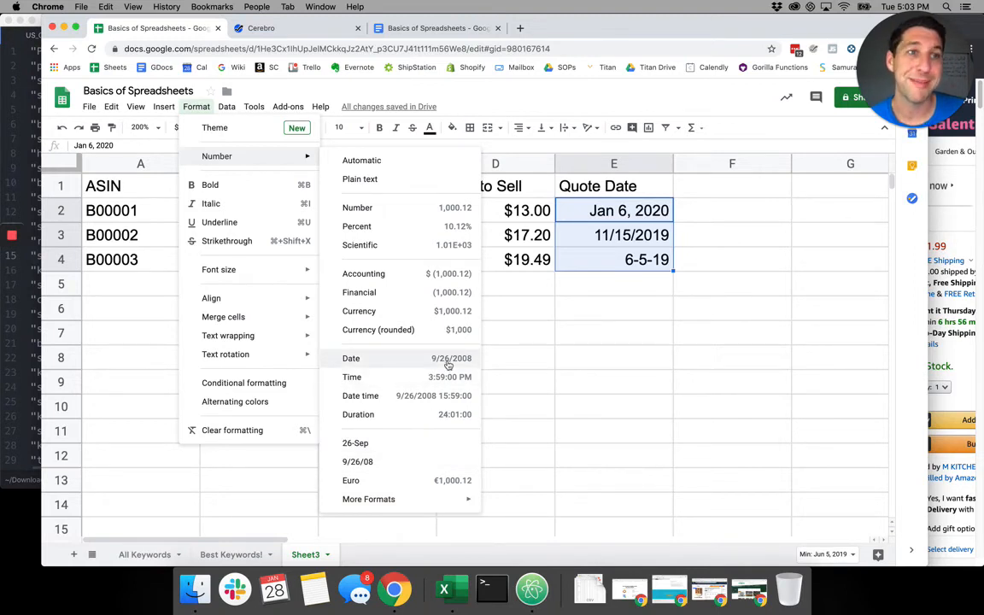
click(447, 365)
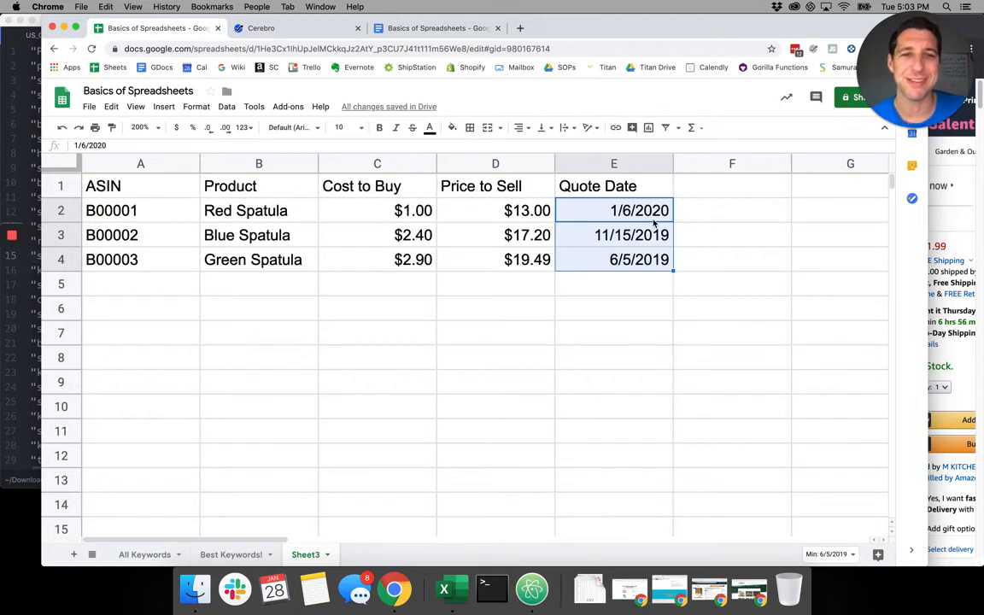
- Review the formatted cost, price and date values in C2:E4
click(533, 263)
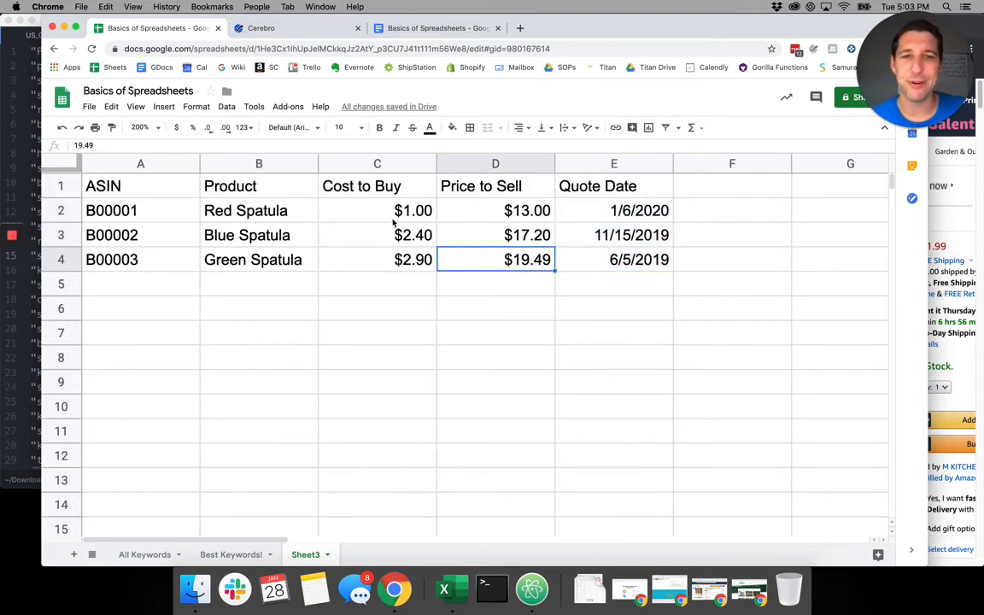
drag(341, 205, 622, 263)
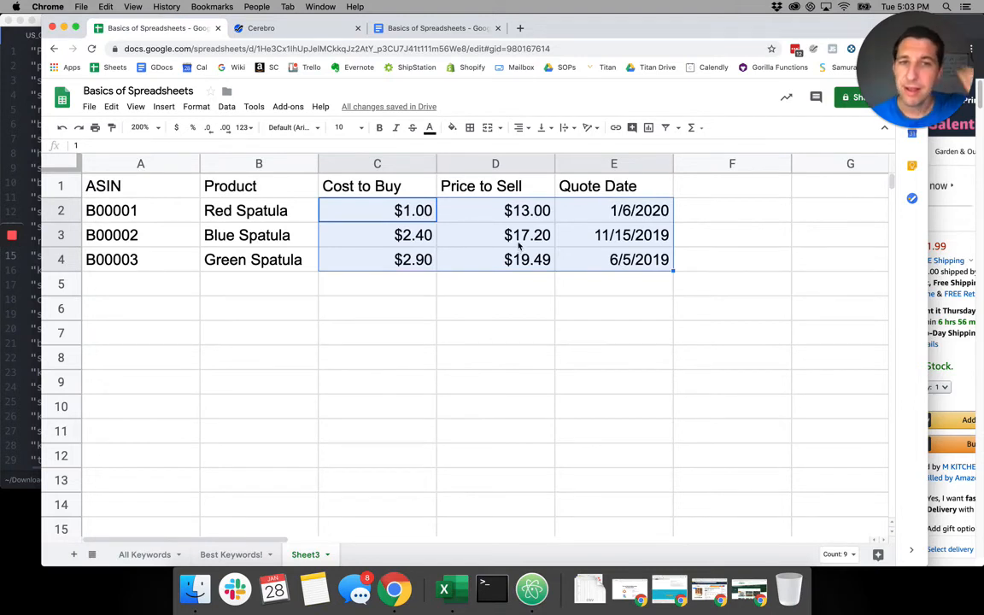
click(511, 278)
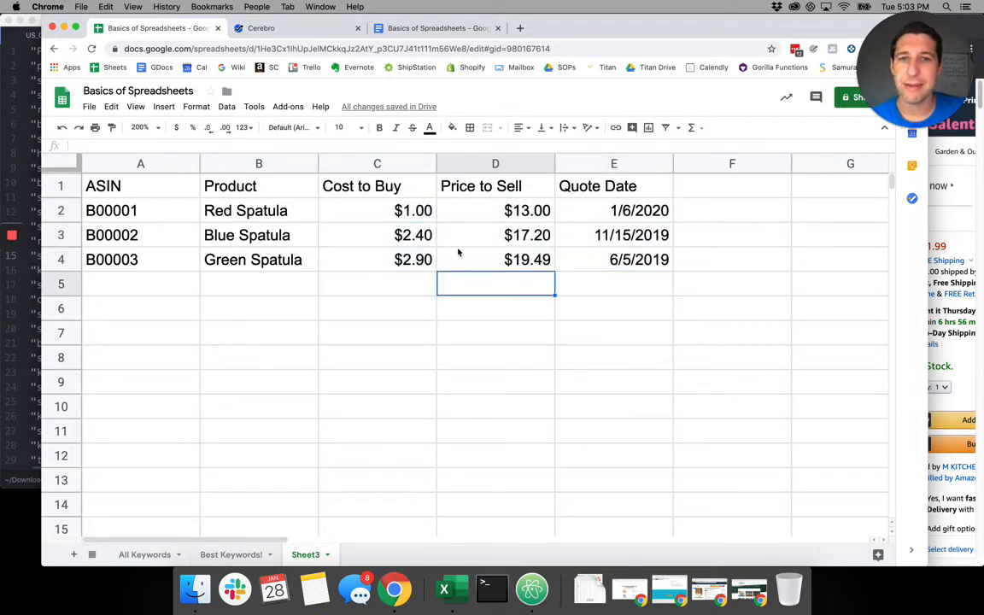
click(621, 264)
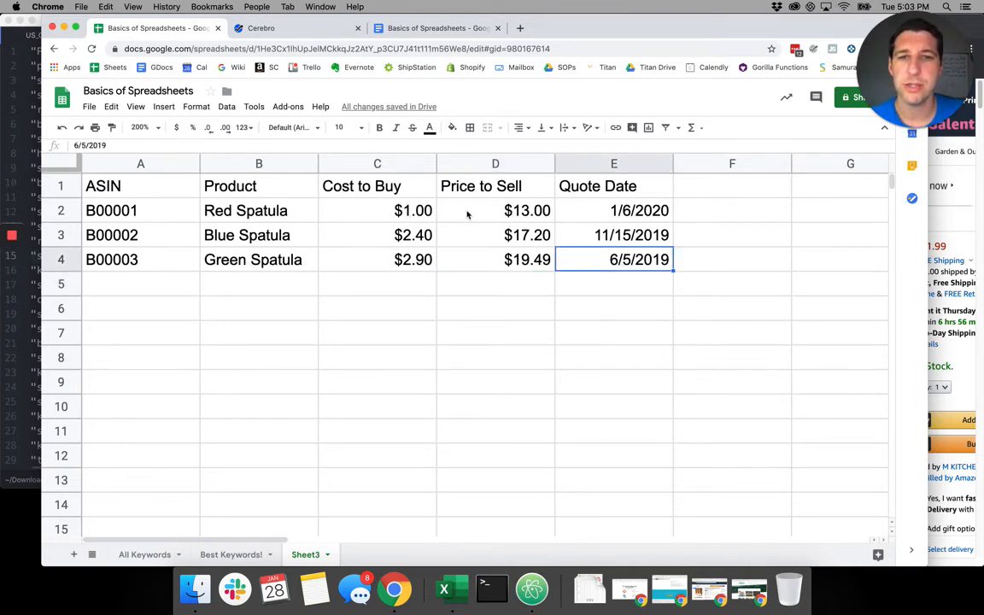
drag(491, 213, 502, 266)
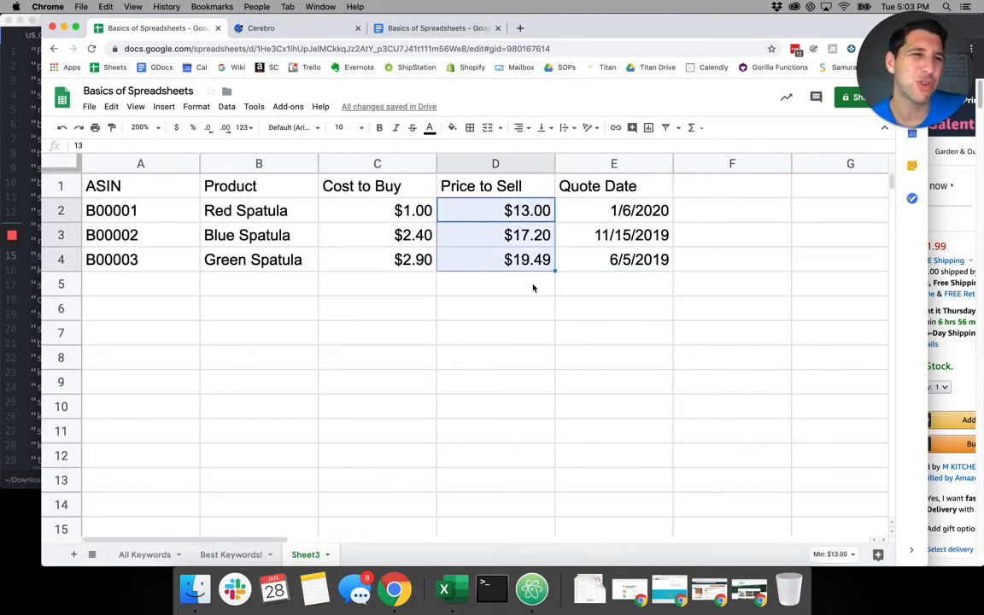
- In the All Keywords sheet, clear the Best Keyword filter by including all its values, blanks as well
click(133, 555)
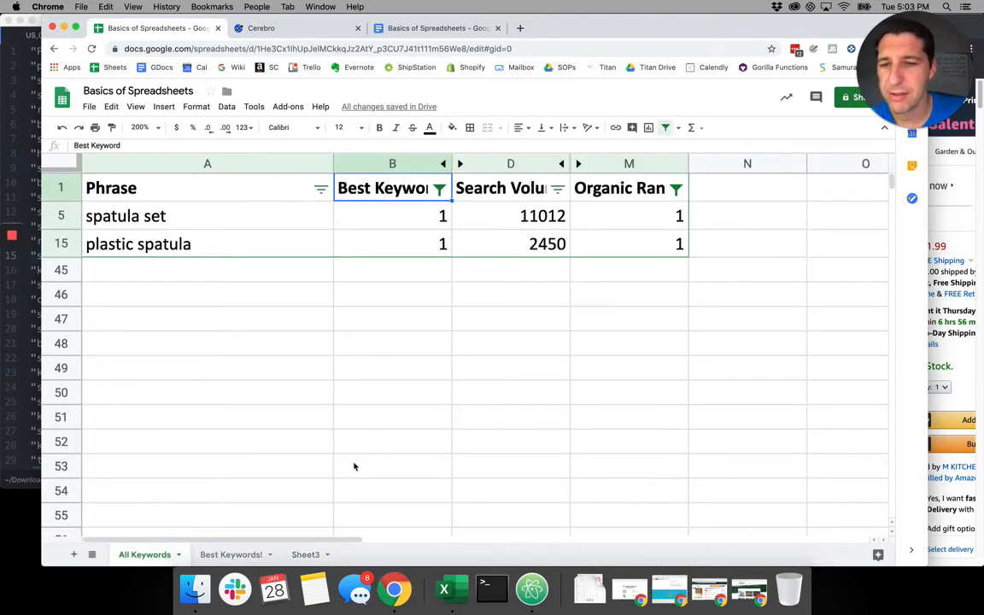
click(439, 188)
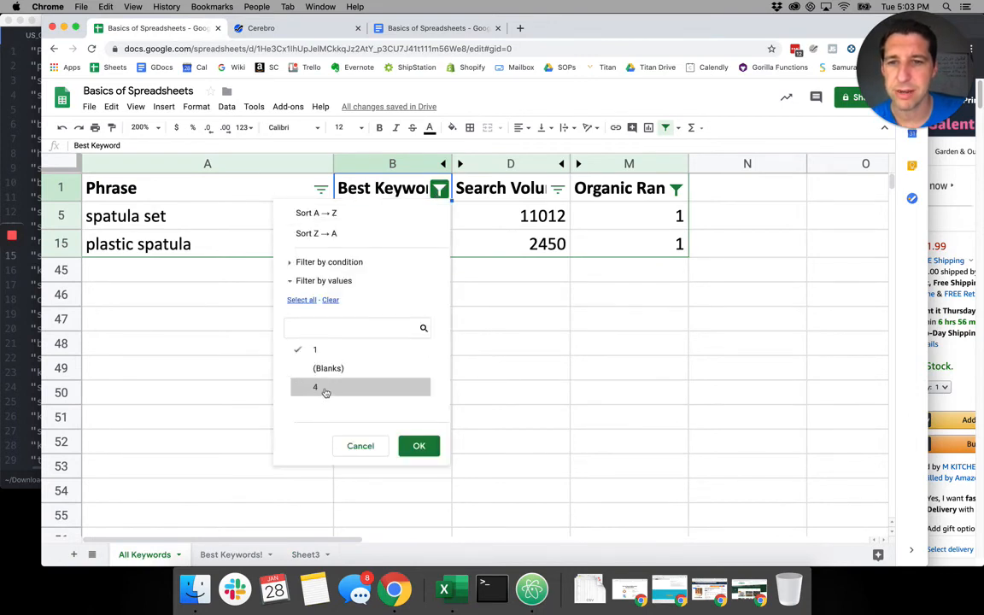
click(301, 300)
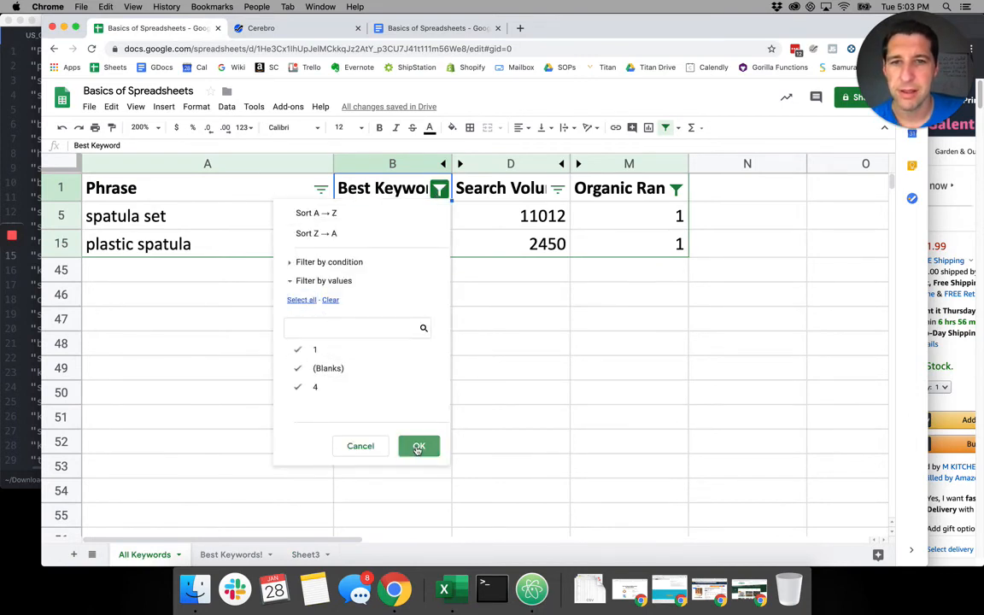
click(419, 446)
- Remove the Less than 10 condition from the Organic Rank filter by setting its condition to None
click(676, 188)
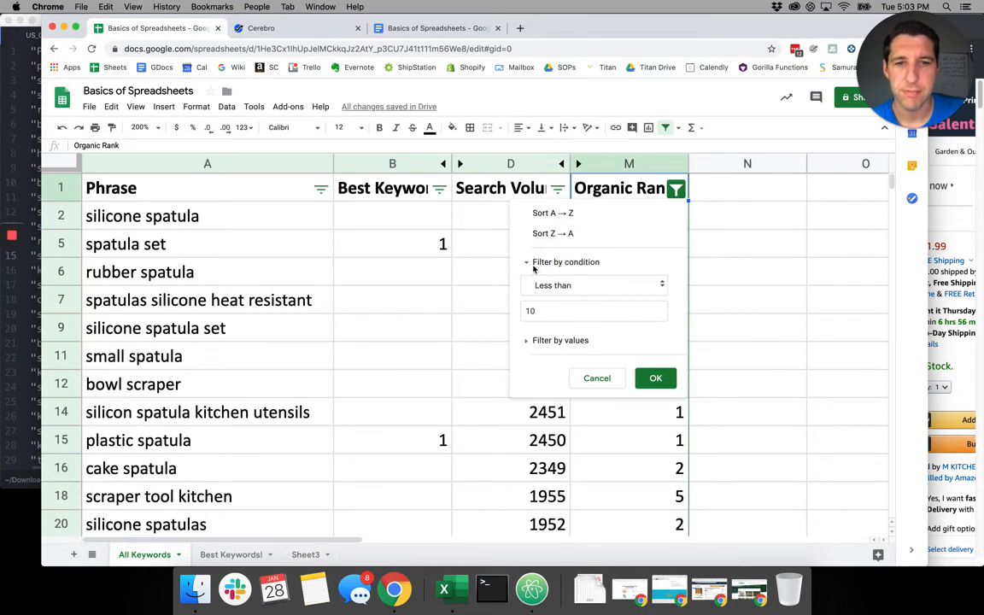
click(597, 286)
click(540, 84)
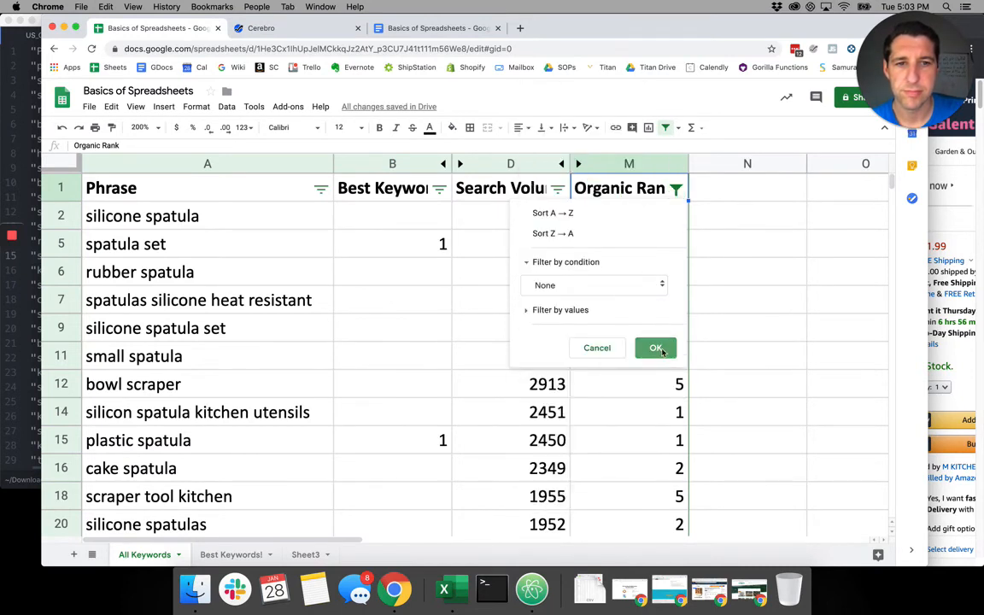
click(656, 348)
click(612, 255)
key(Left)
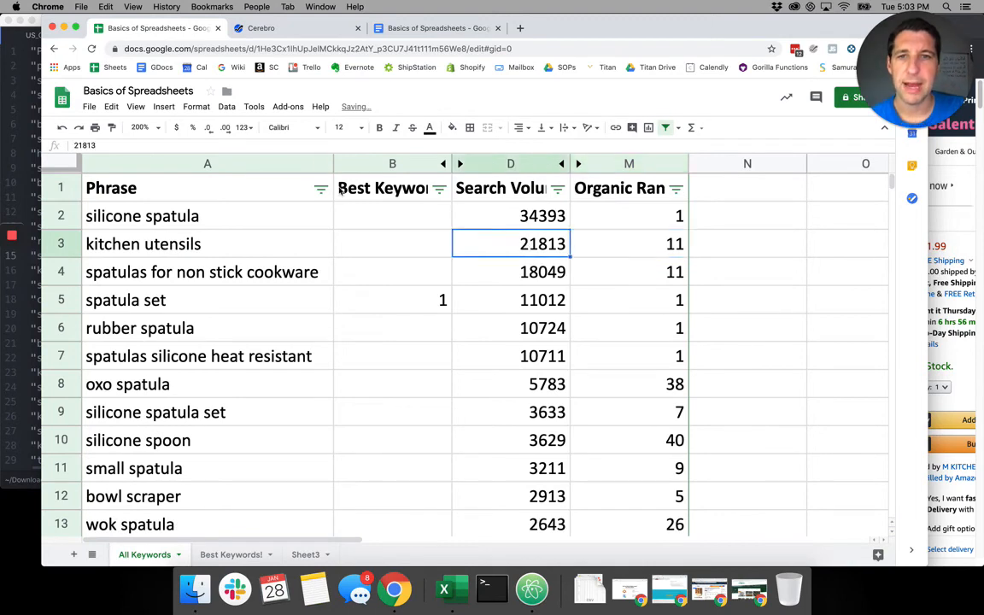
- Set the sheet zoom to 125% and look through the unfiltered keyword list
click(140, 127)
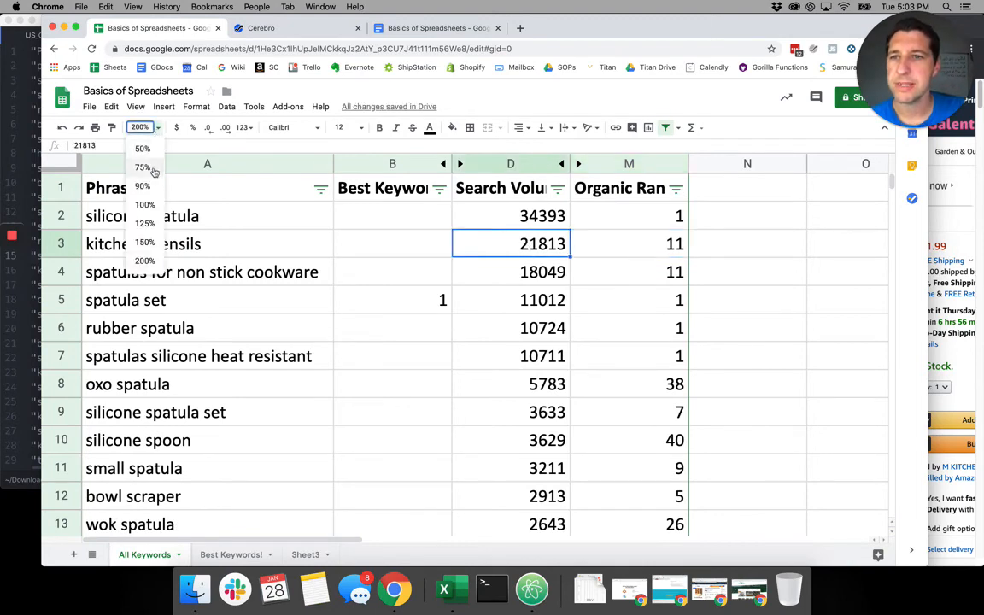
click(145, 224)
click(428, 233)
scroll(428, 235, down, 5)
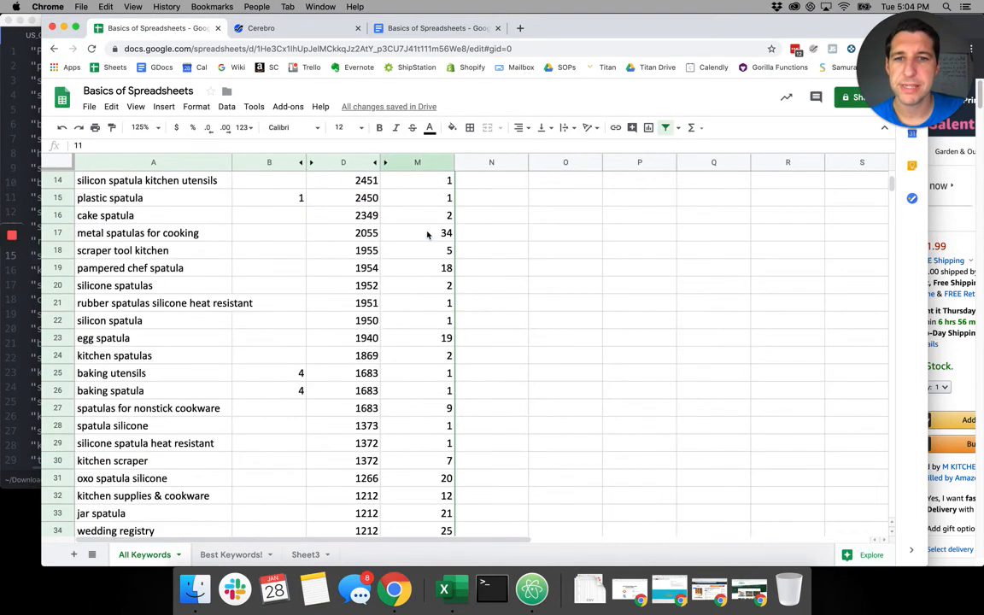
scroll(428, 235, down, 6)
scroll(428, 235, up, 10)
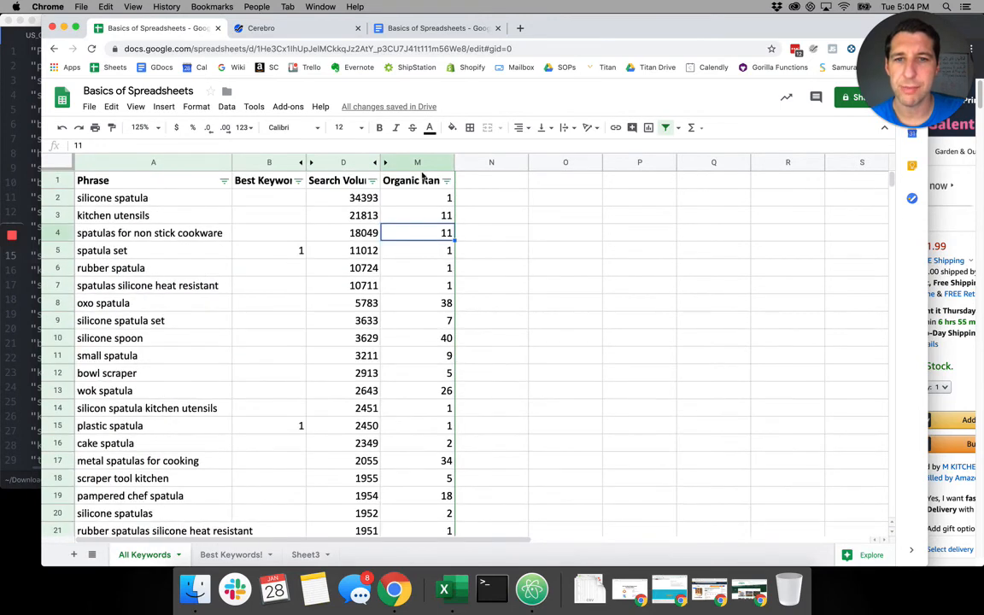
- Add a single-color conditional formatting rule to Organic Rank M1:M44 that highlights values less than 10 in the default green style
click(420, 182)
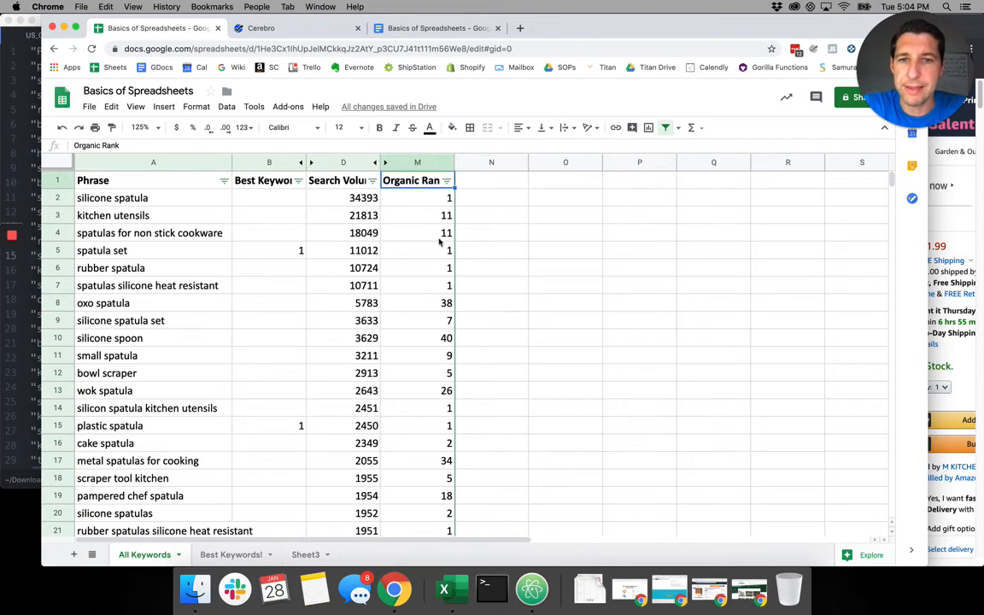
click(566, 233)
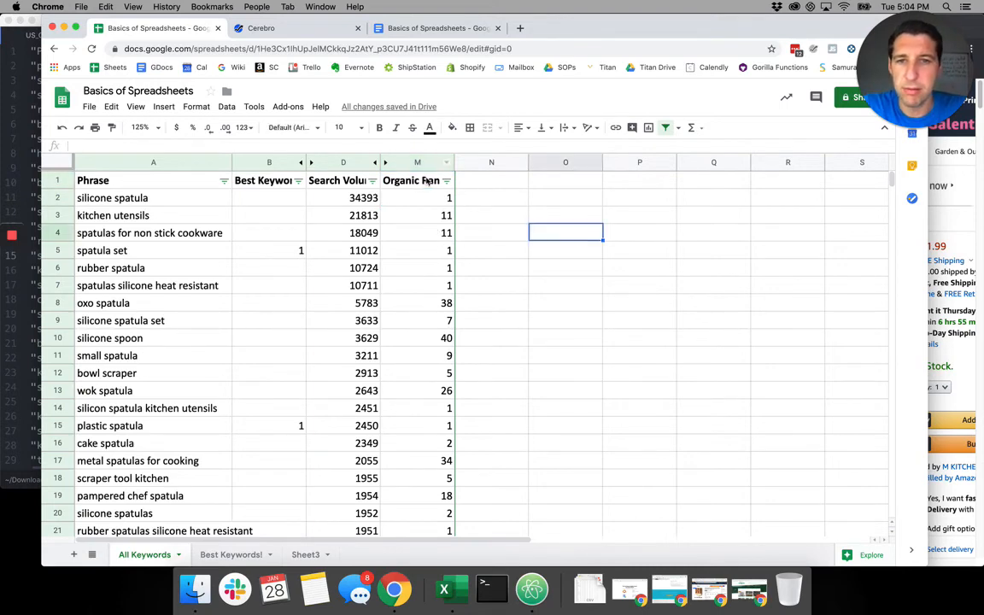
drag(417, 180, 419, 431)
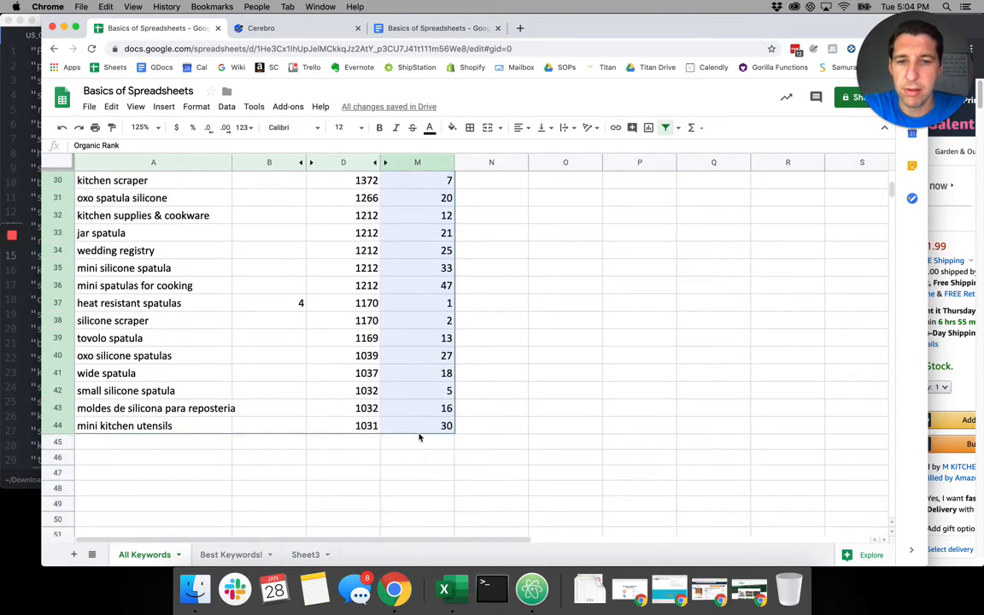
click(196, 107)
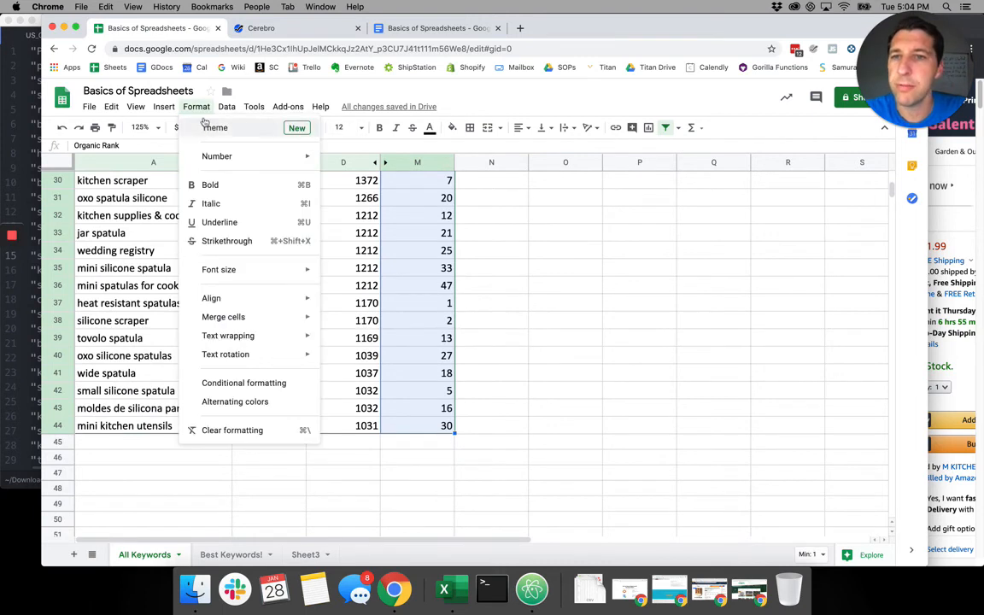
click(267, 387)
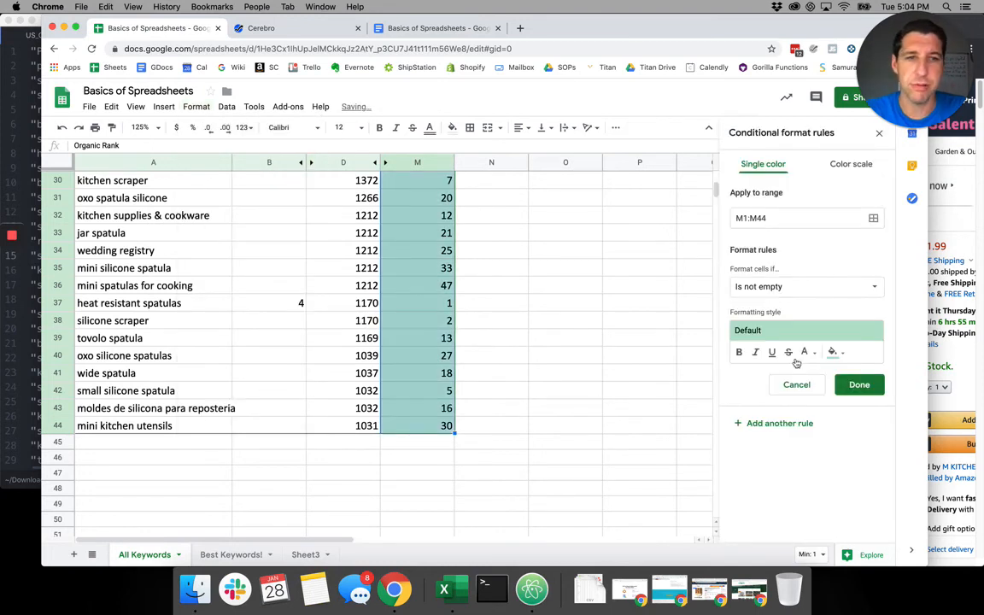
click(808, 287)
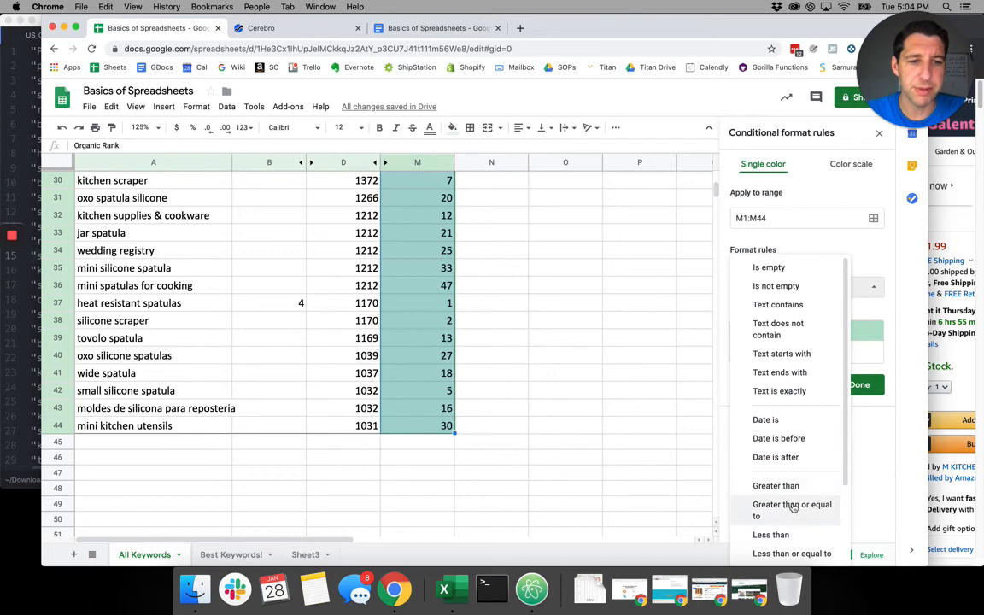
scroll(802, 501, down, 1)
scroll(800, 491, down, 3)
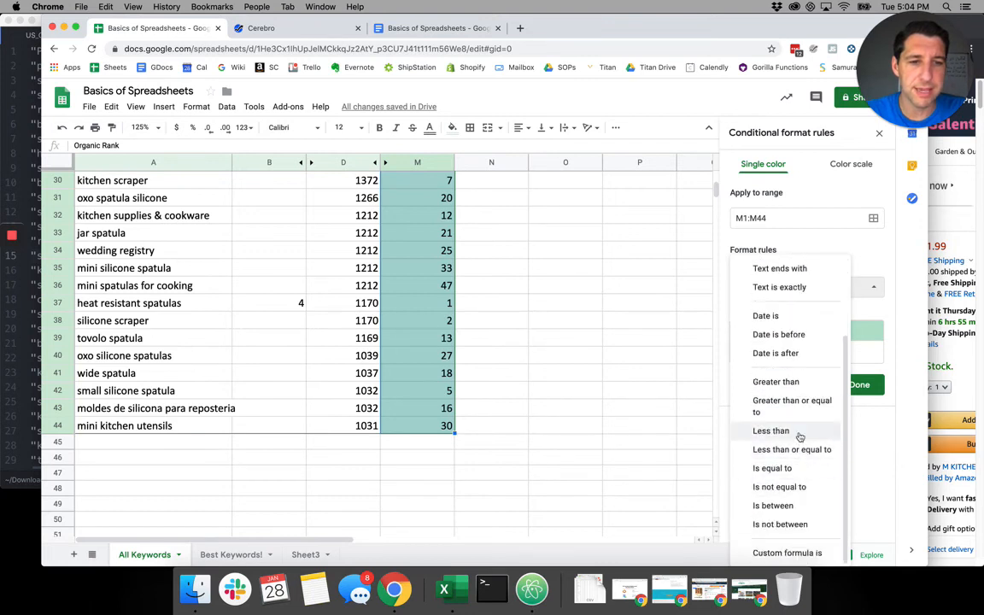
click(800, 436)
click(822, 313)
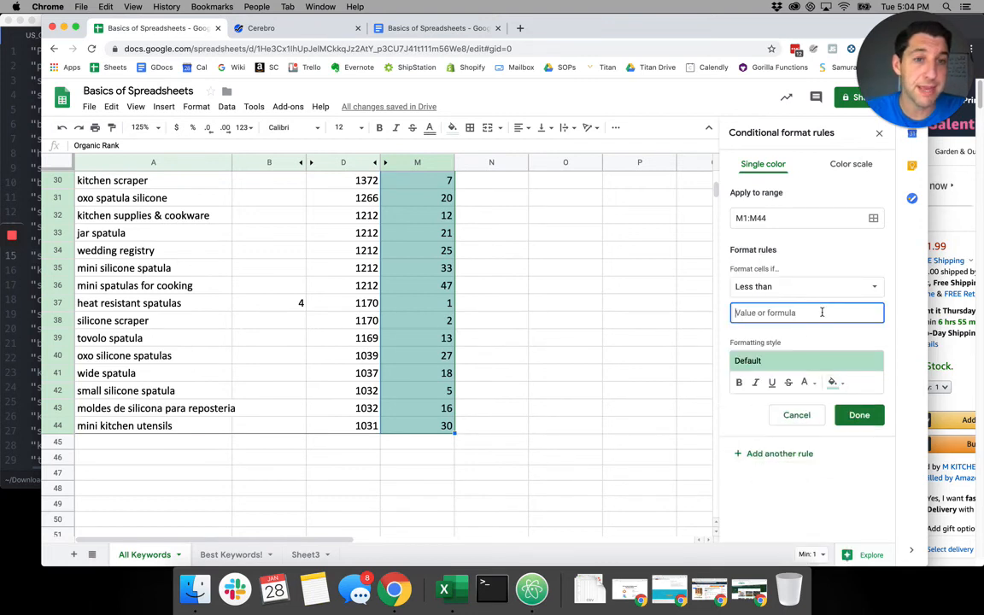
text(10)
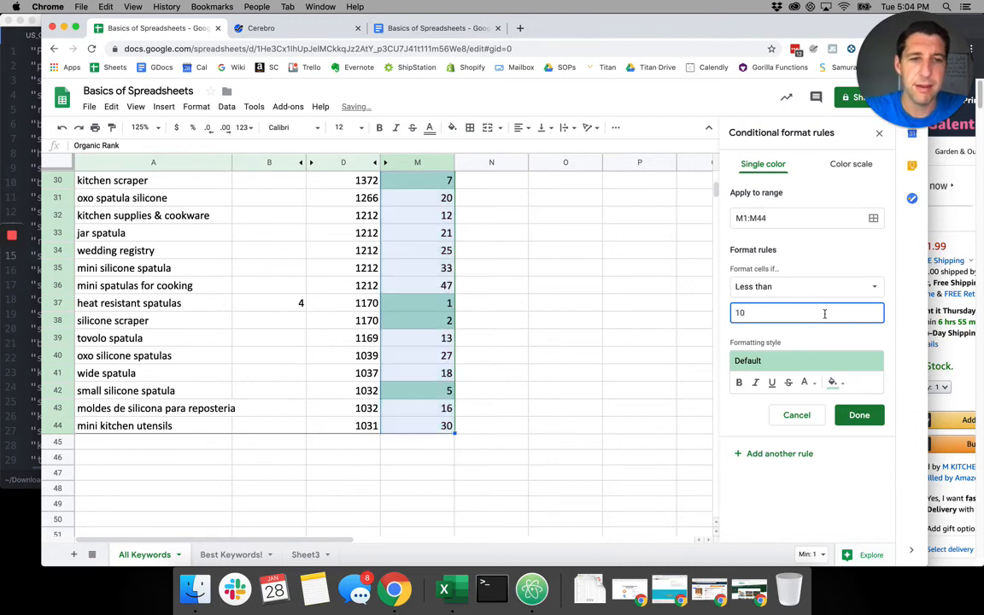
click(865, 416)
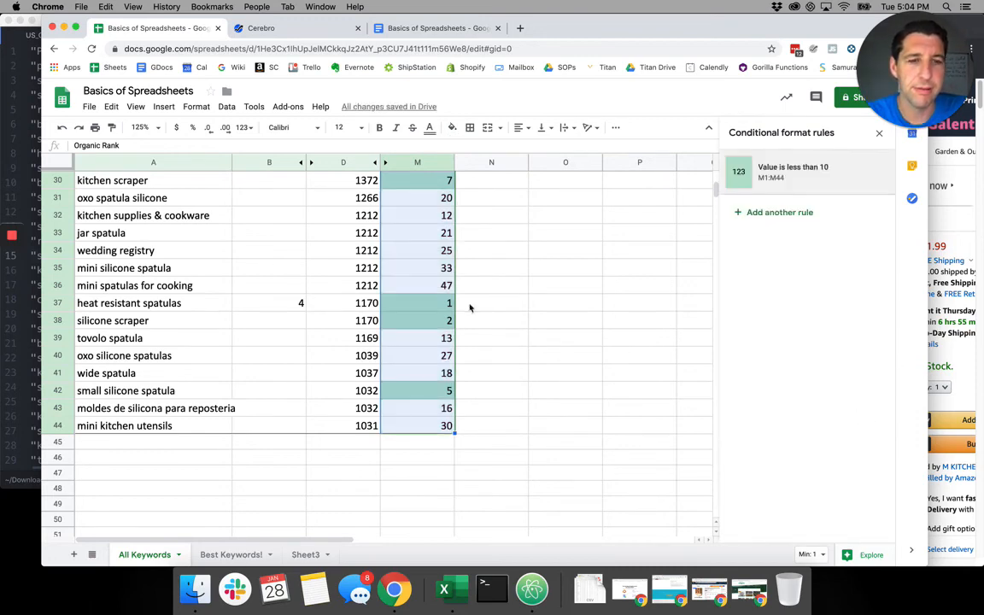
- Review which Organic Rank cells are highlighted throughout column M
click(410, 266)
scroll(423, 282, up, 10)
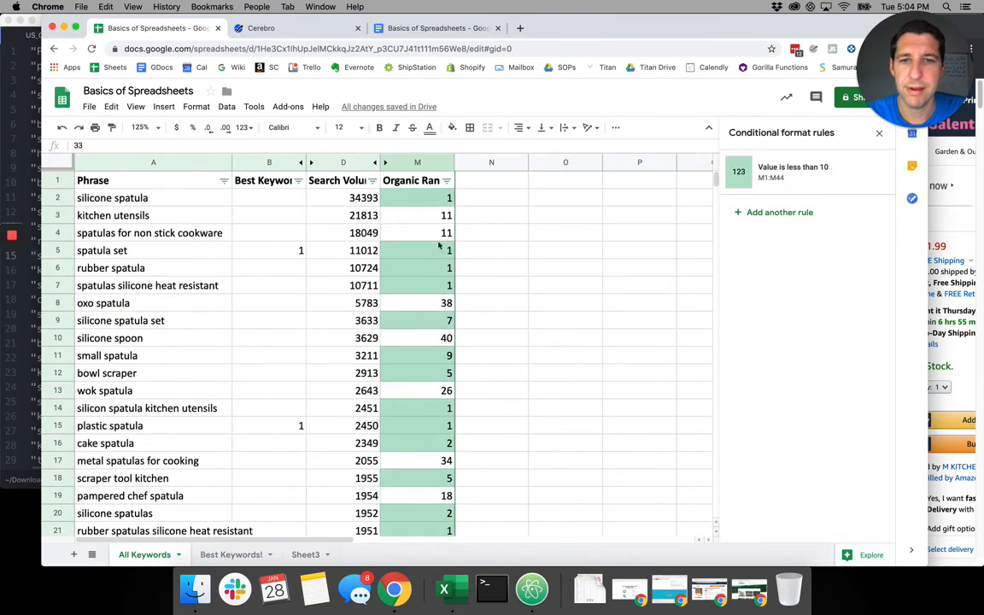
drag(432, 203, 432, 415)
scroll(434, 409, down, 8)
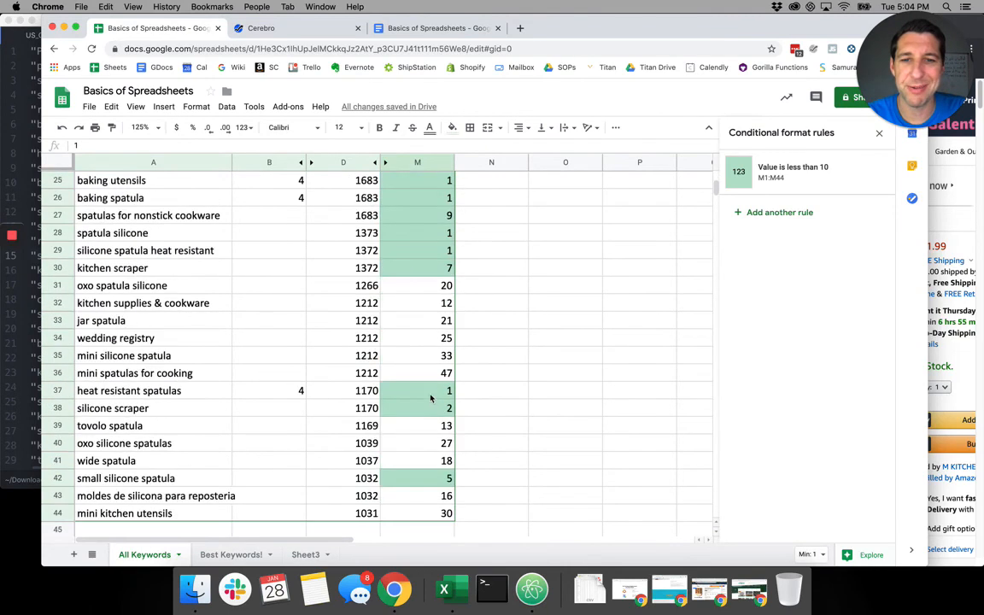
drag(418, 221, 379, 374)
scroll(422, 394, up, 10)
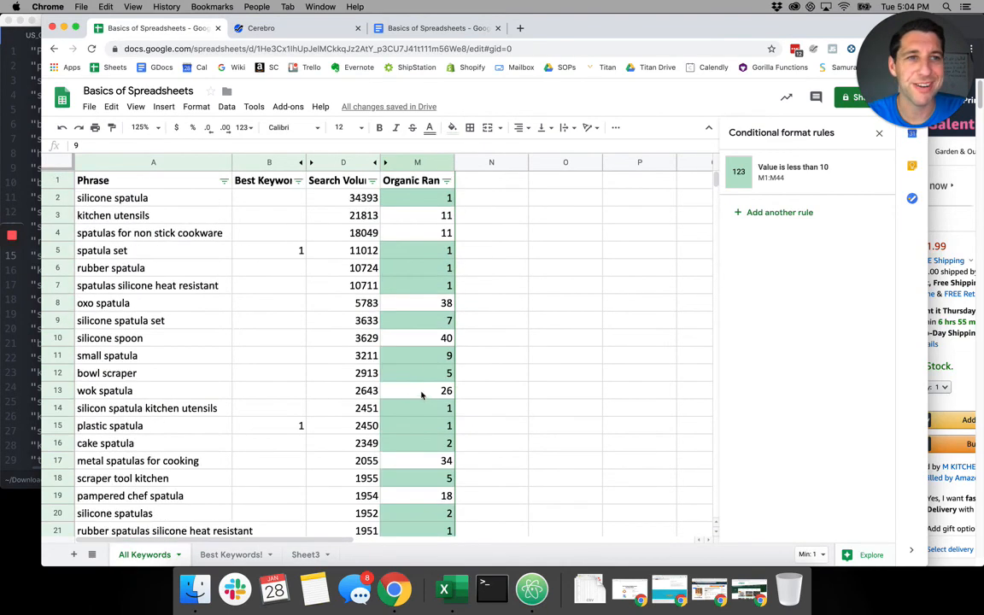
- Apply a color scale conditional format to the Search Volume values D2:D44, using the red to white to green preset
drag(361, 199, 321, 455)
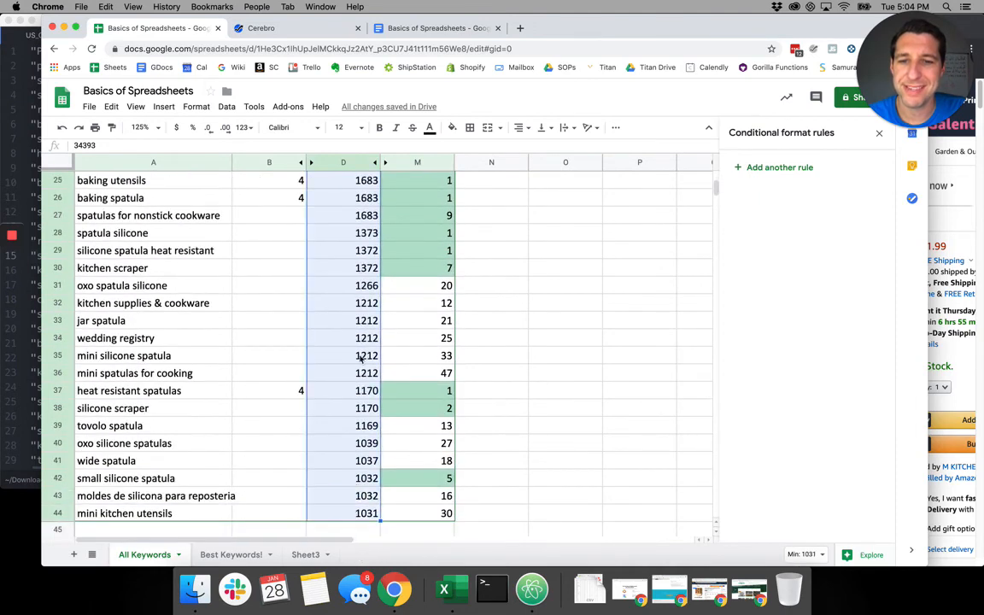
scroll(365, 310, up, 8)
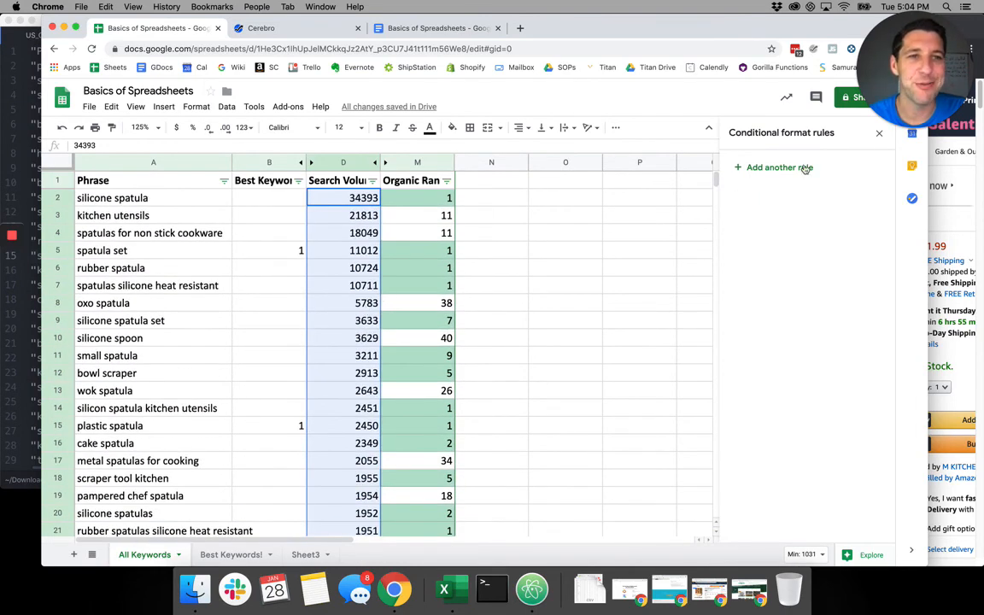
click(196, 107)
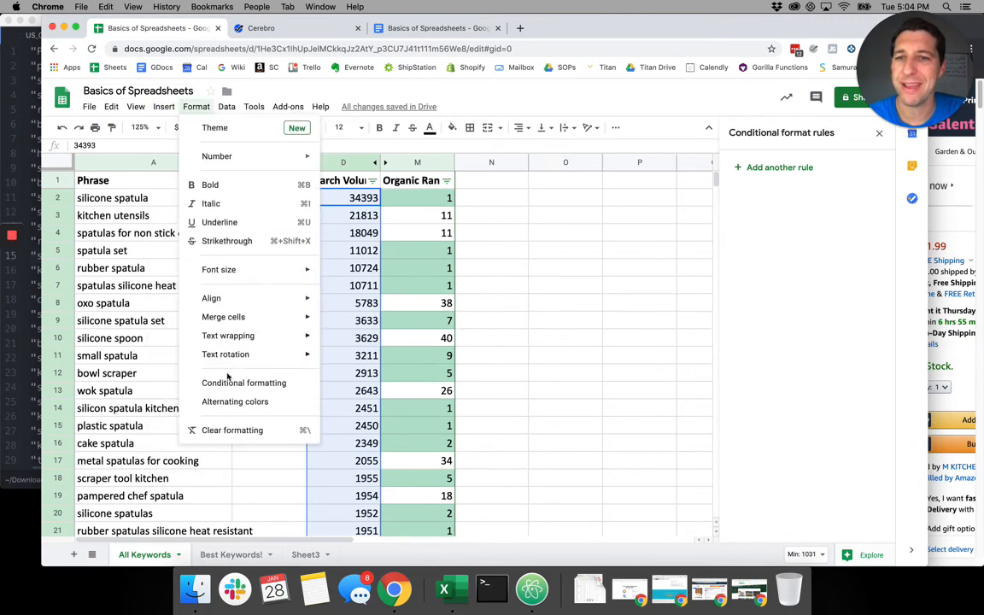
click(253, 384)
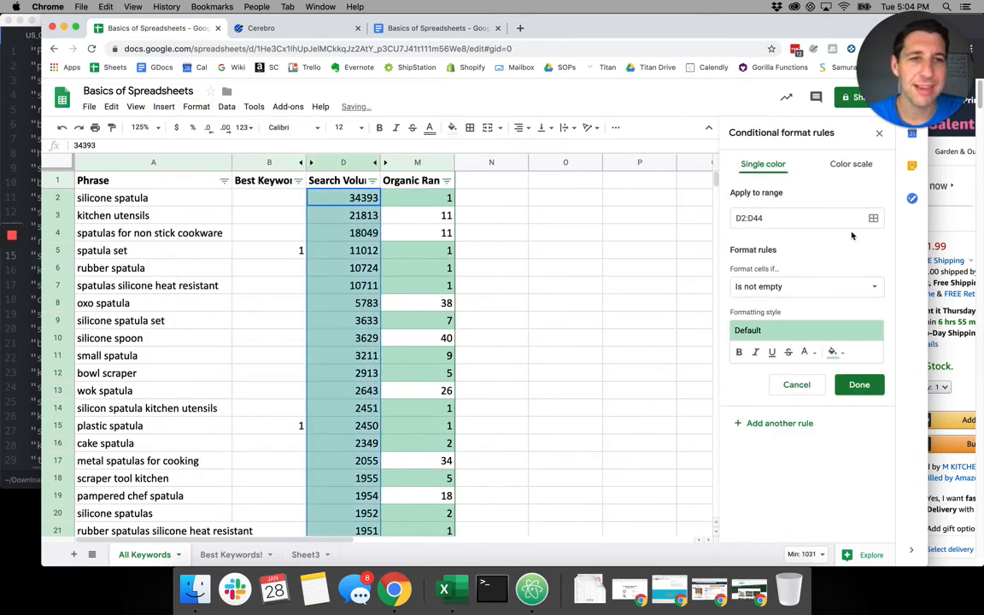
click(855, 165)
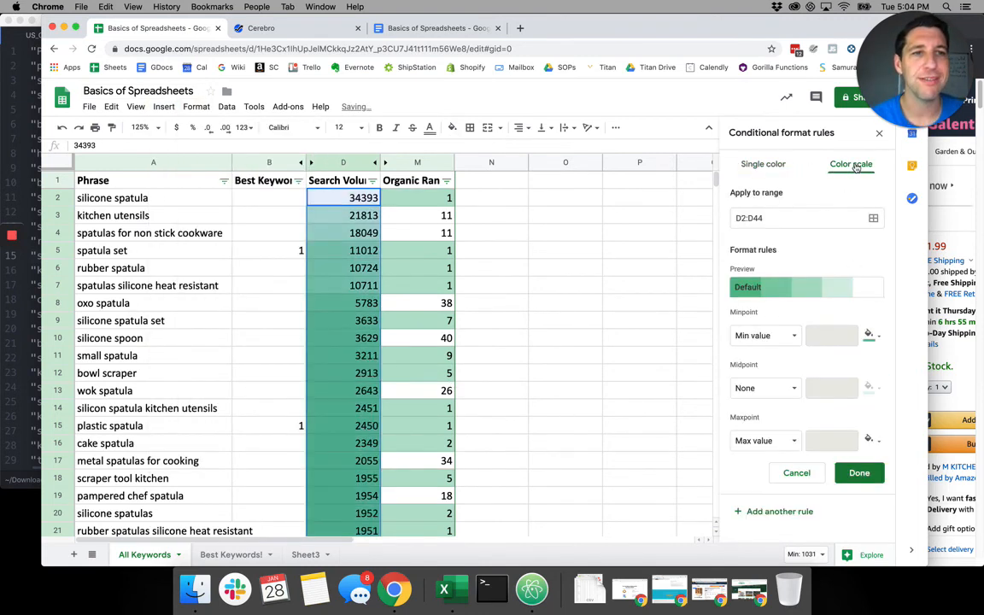
click(833, 287)
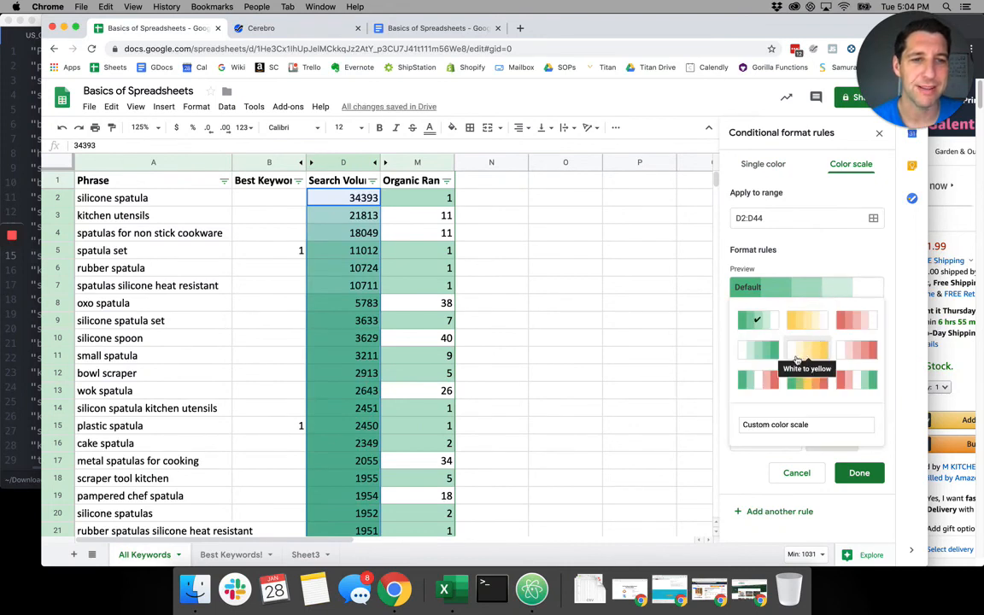
click(863, 384)
- Examine how the color scale shades the highest, middle and lowest Search Volume values in column D
click(555, 302)
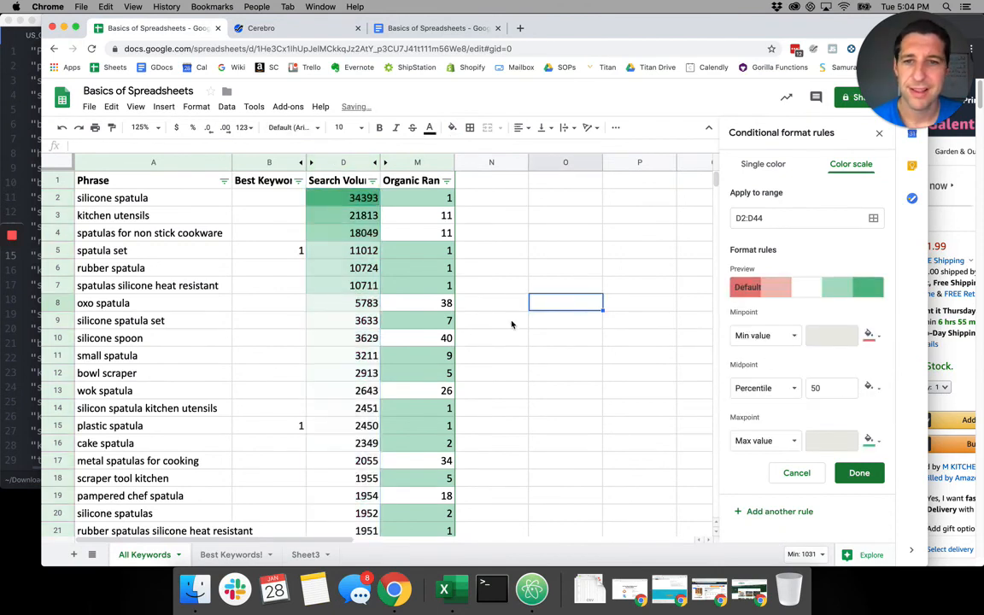
click(350, 320)
scroll(351, 313, down, 10)
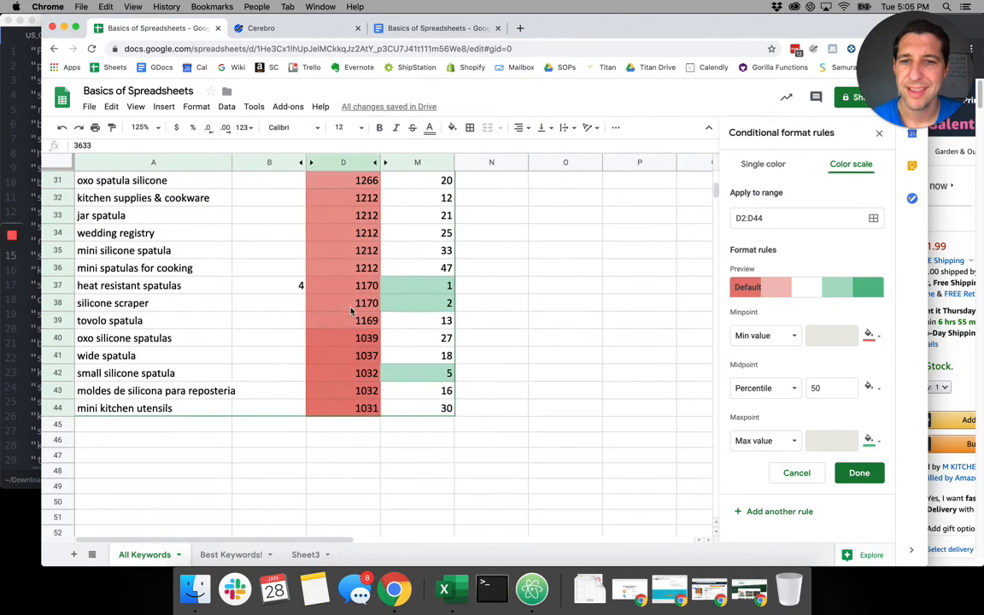
click(357, 409)
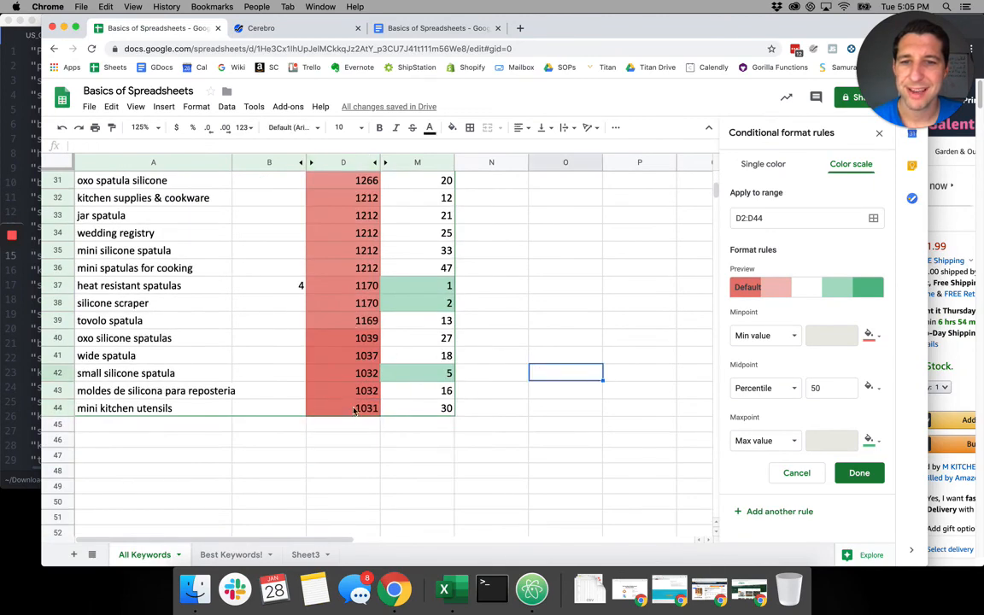
scroll(353, 287, up, 10)
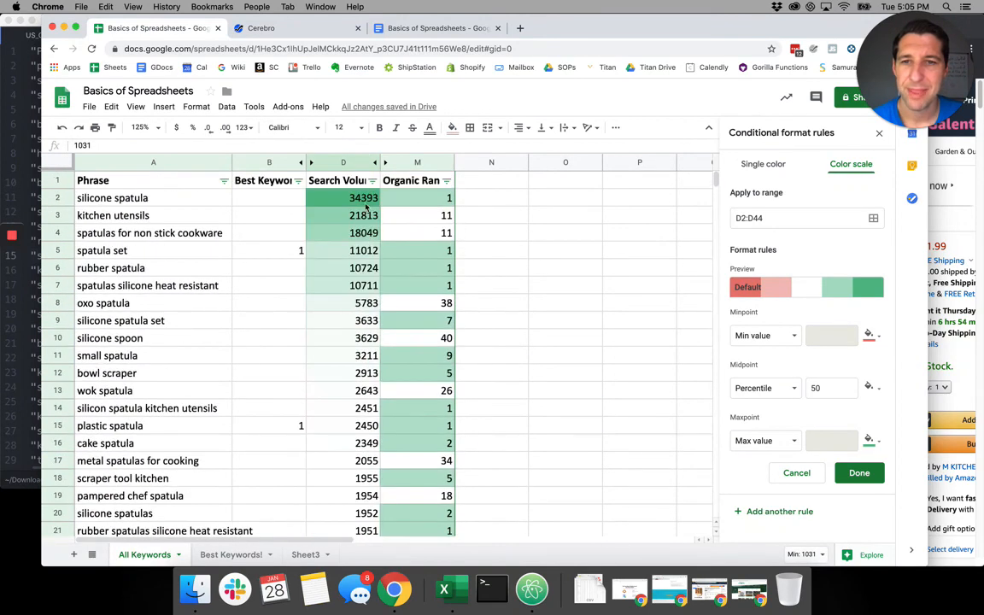
click(362, 197)
scroll(351, 324, down, 3)
drag(348, 251, 362, 495)
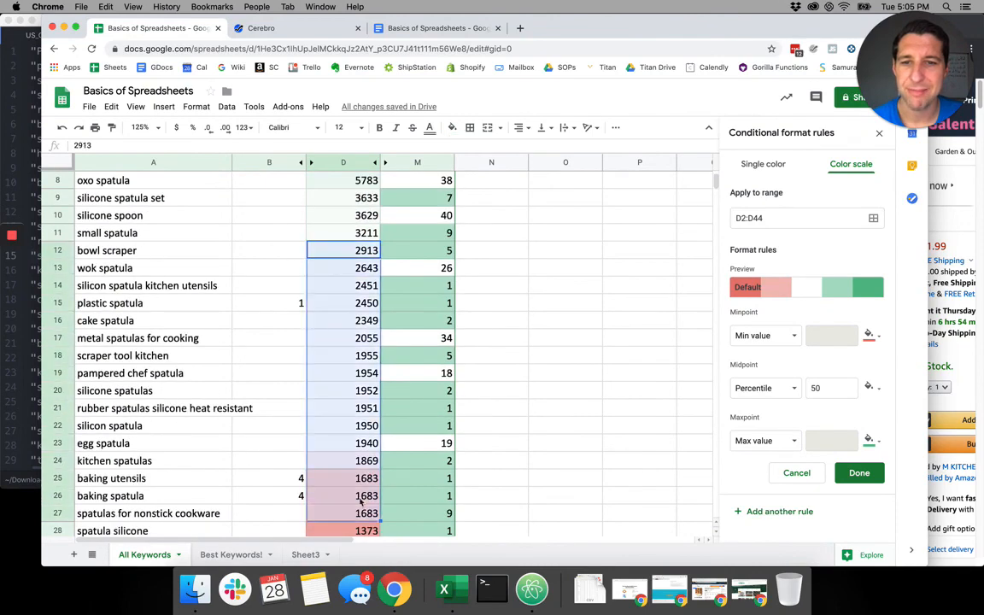
scroll(369, 408, up, 3)
click(399, 303)
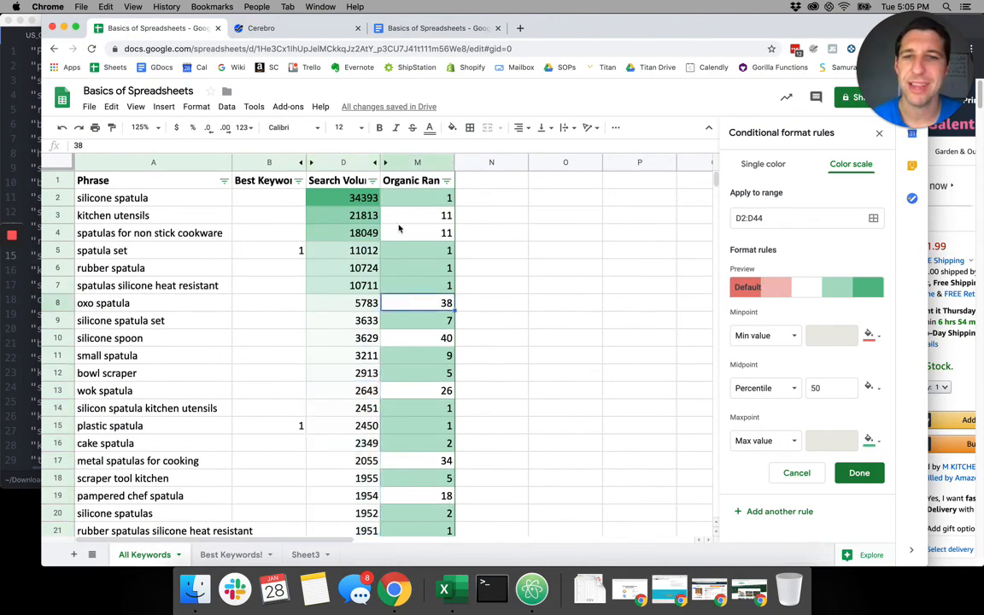
- Sort the keyword table by Organic Rank A → Z and compare the search volume shading with the rank highlighting
click(446, 180)
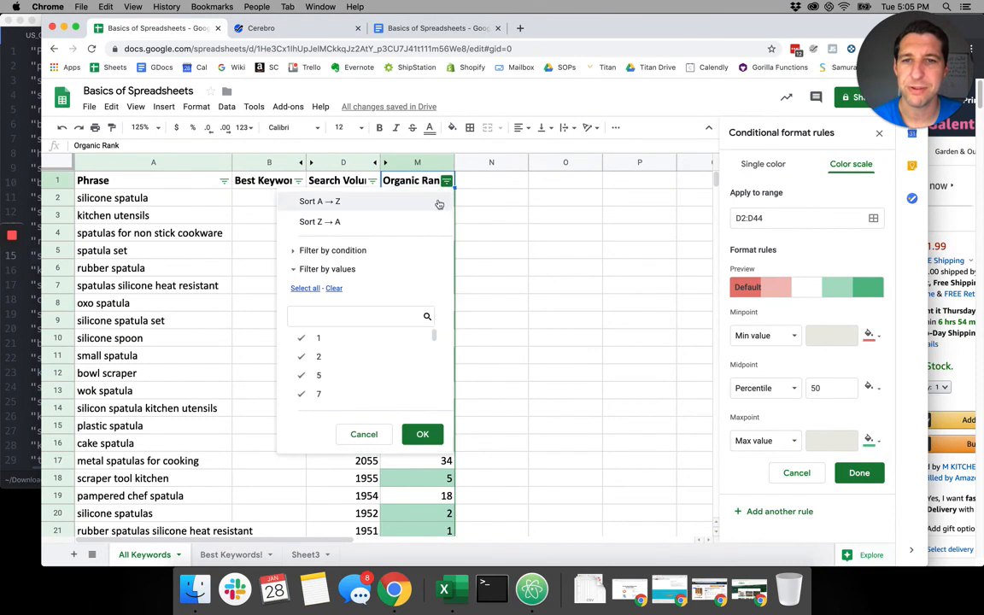
click(307, 198)
click(419, 286)
drag(350, 198, 361, 398)
drag(417, 198, 417, 390)
click(361, 198)
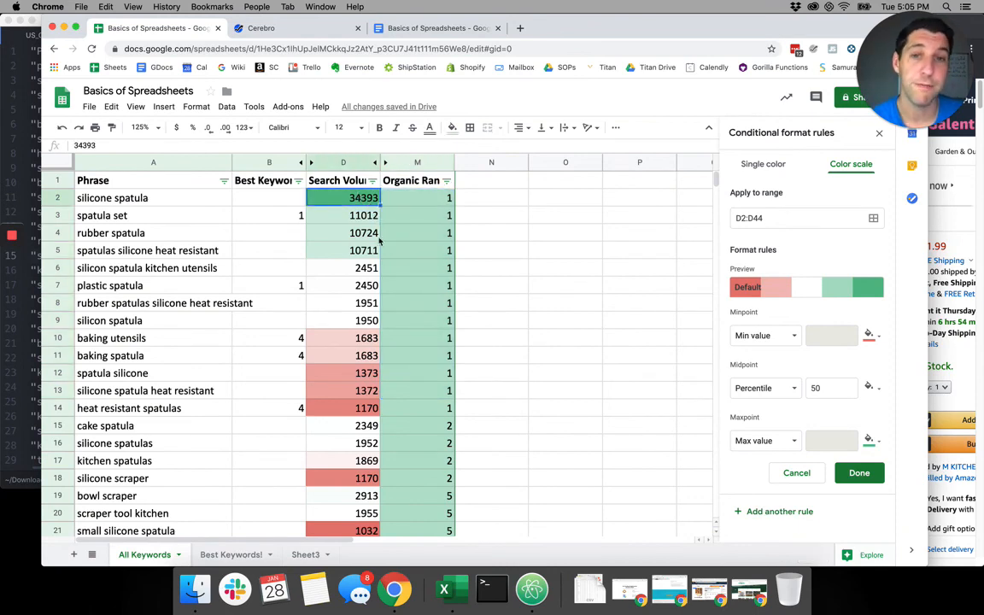
scroll(397, 291, down, 12)
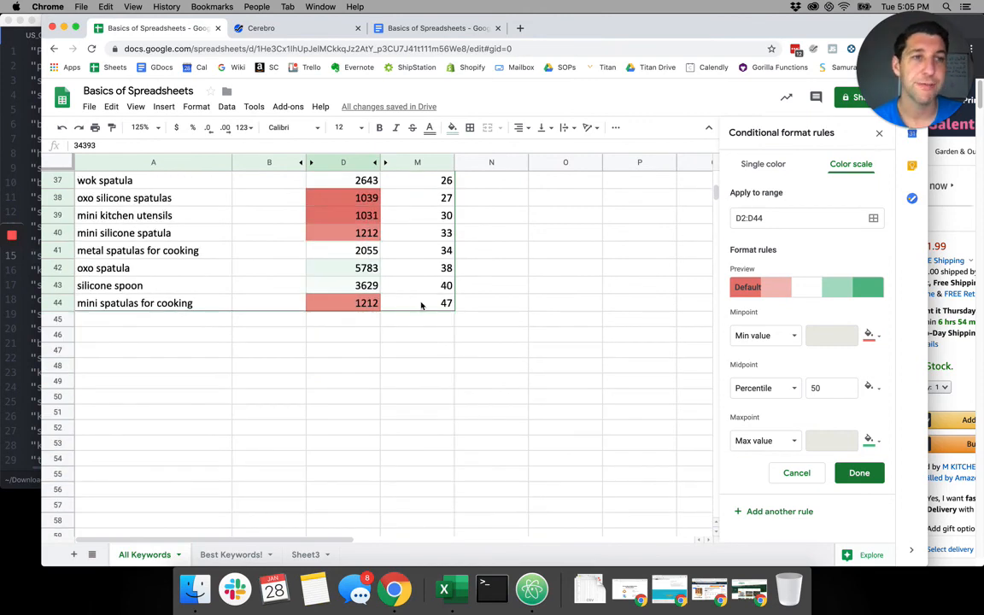
scroll(421, 306, up, 12)
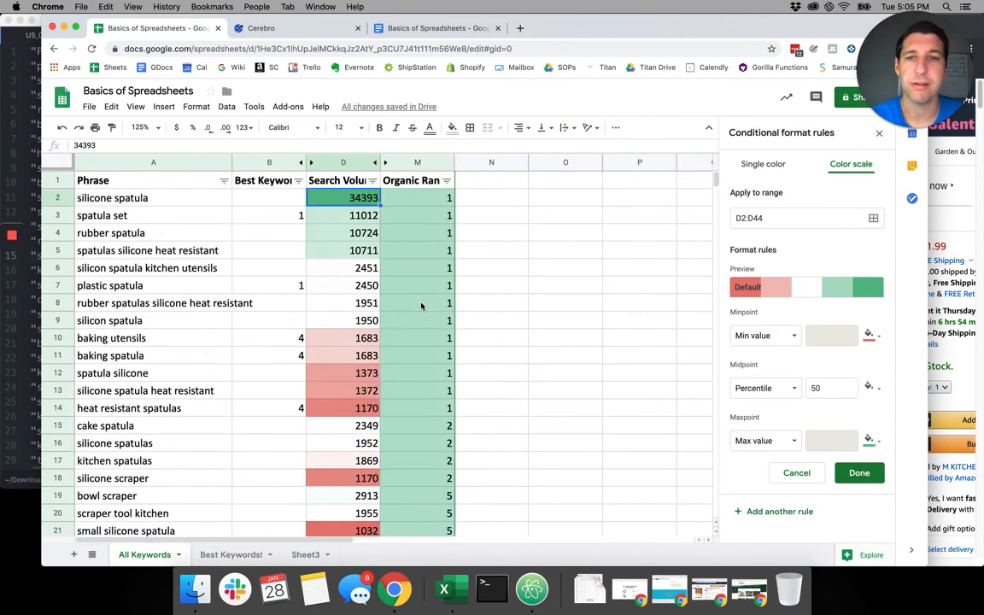
click(12, 264)
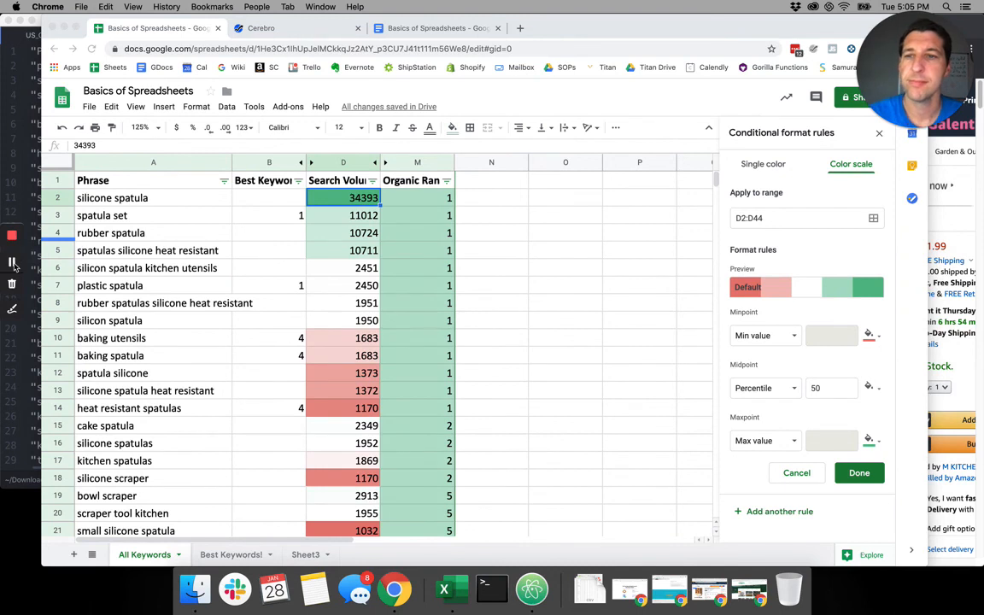